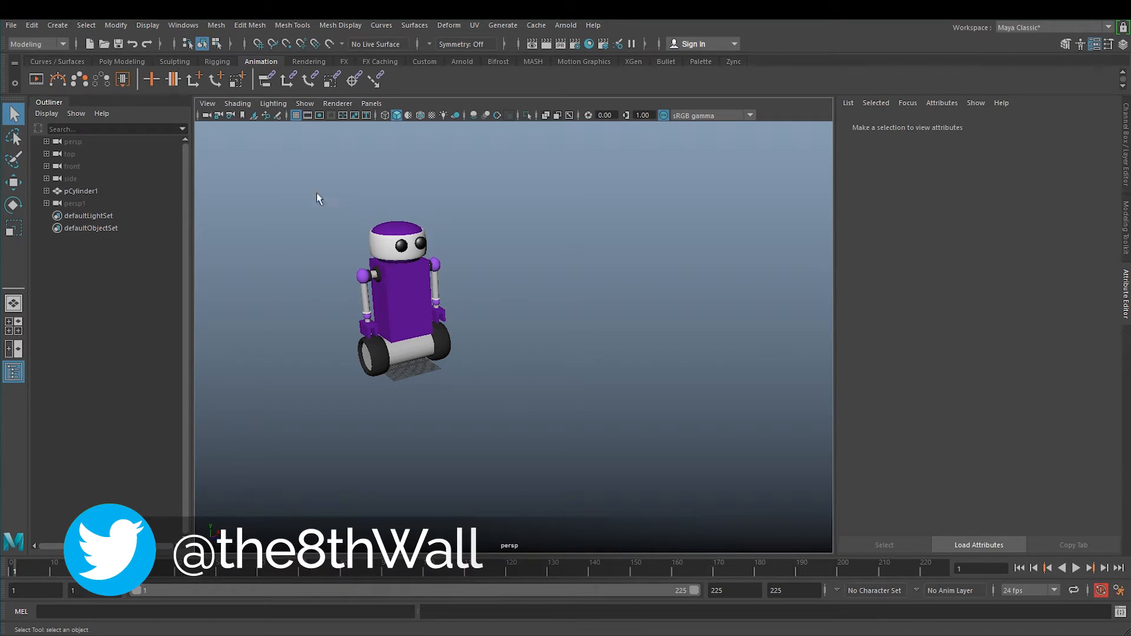
Select the whole robot model and play back its animation
drag(316, 193, 565, 430)
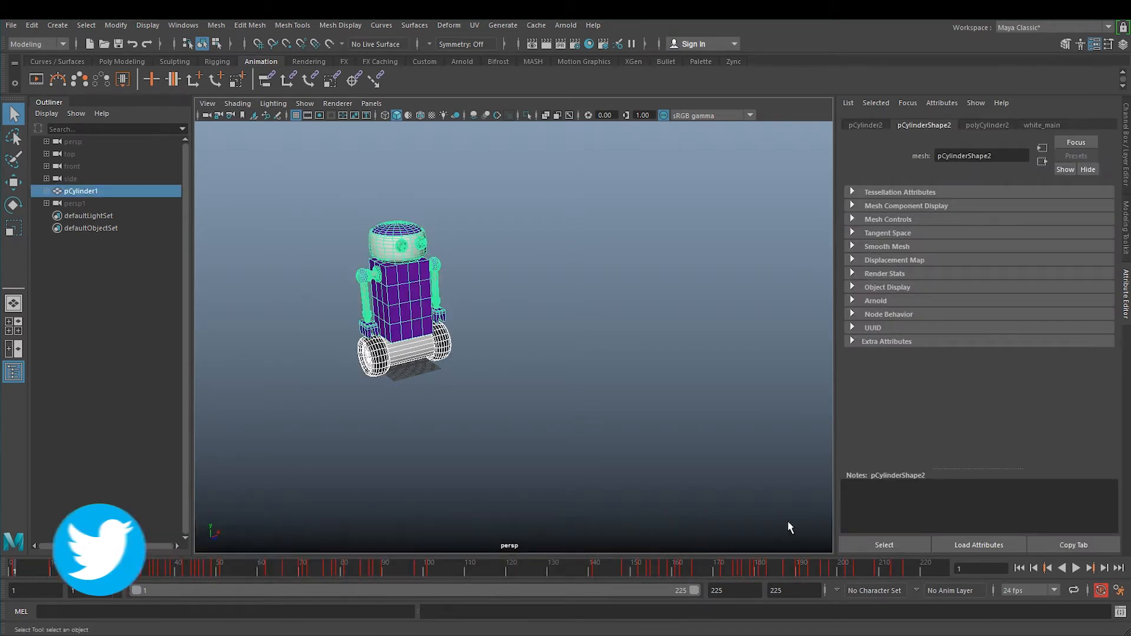
key(alt+v)
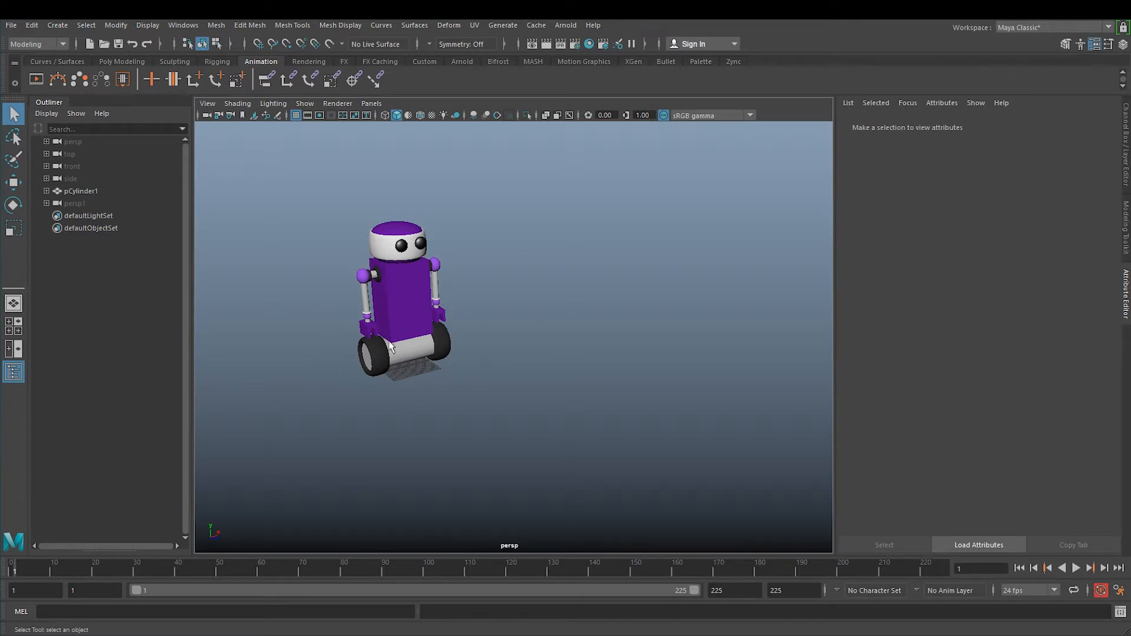
Select the pCylinder1 hierarchy and start an Export Selection with FBX export as the file type
click(100, 193)
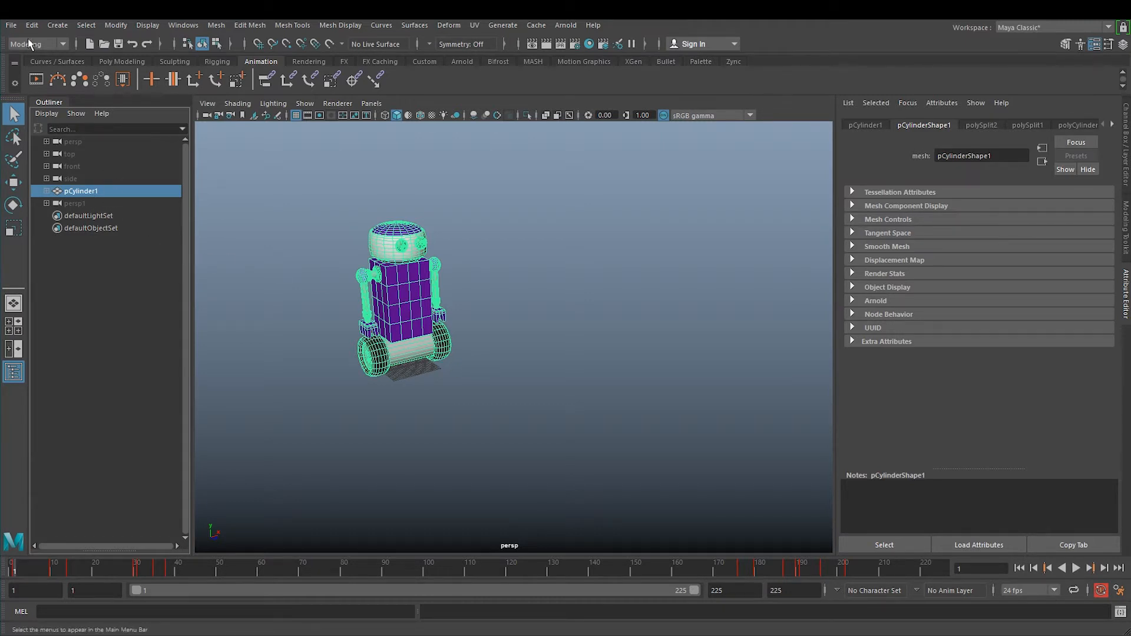
click(10, 25)
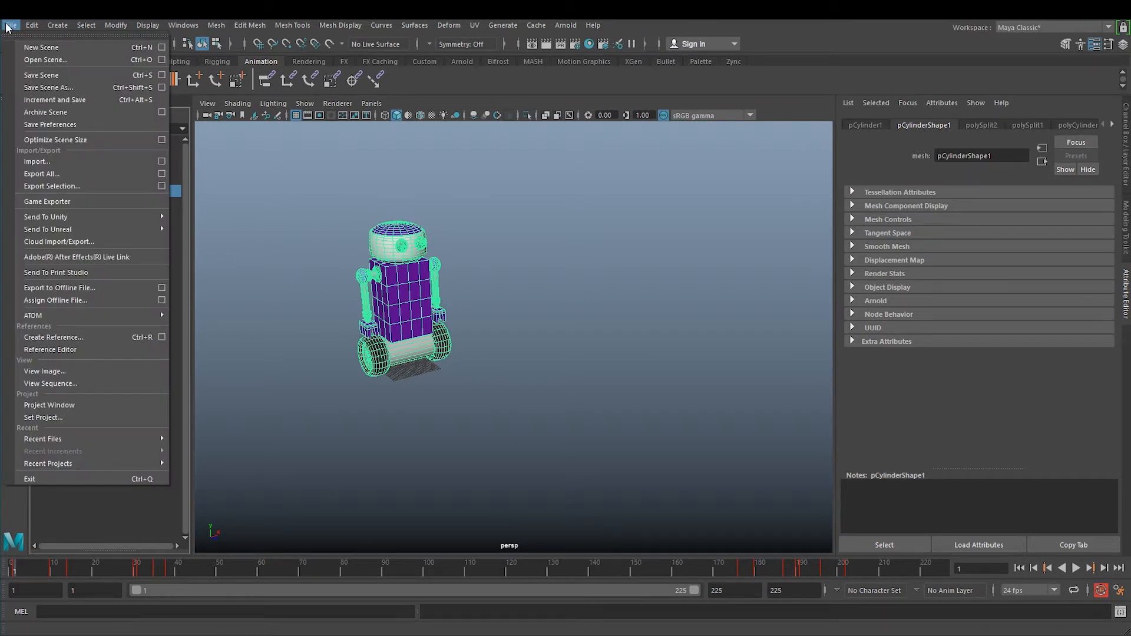
mouse_move(86, 216)
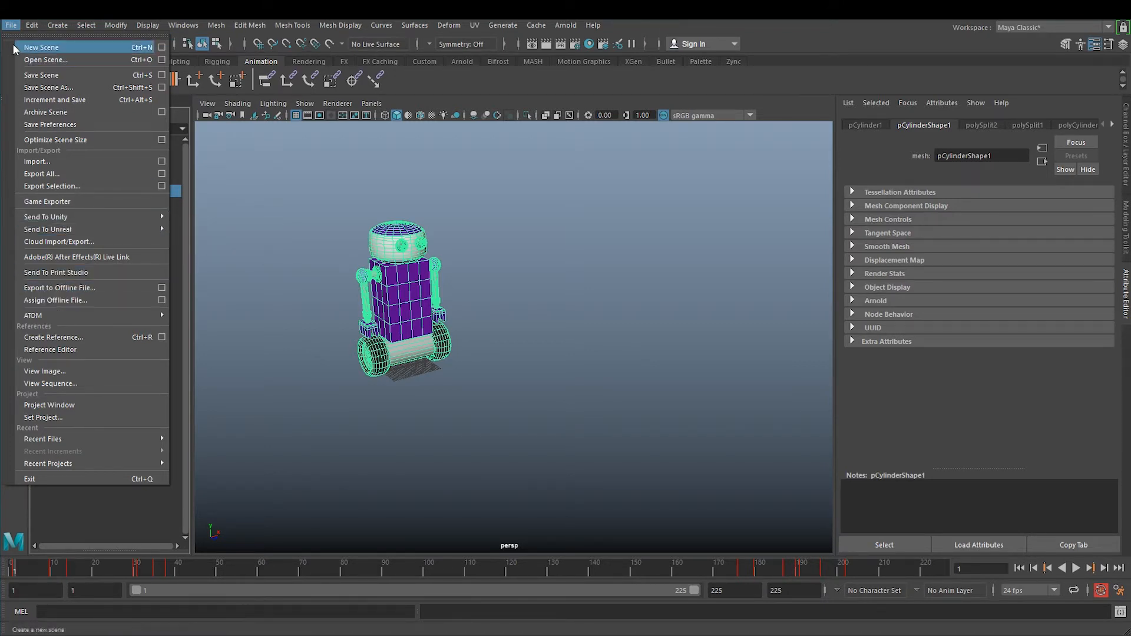
click(83, 185)
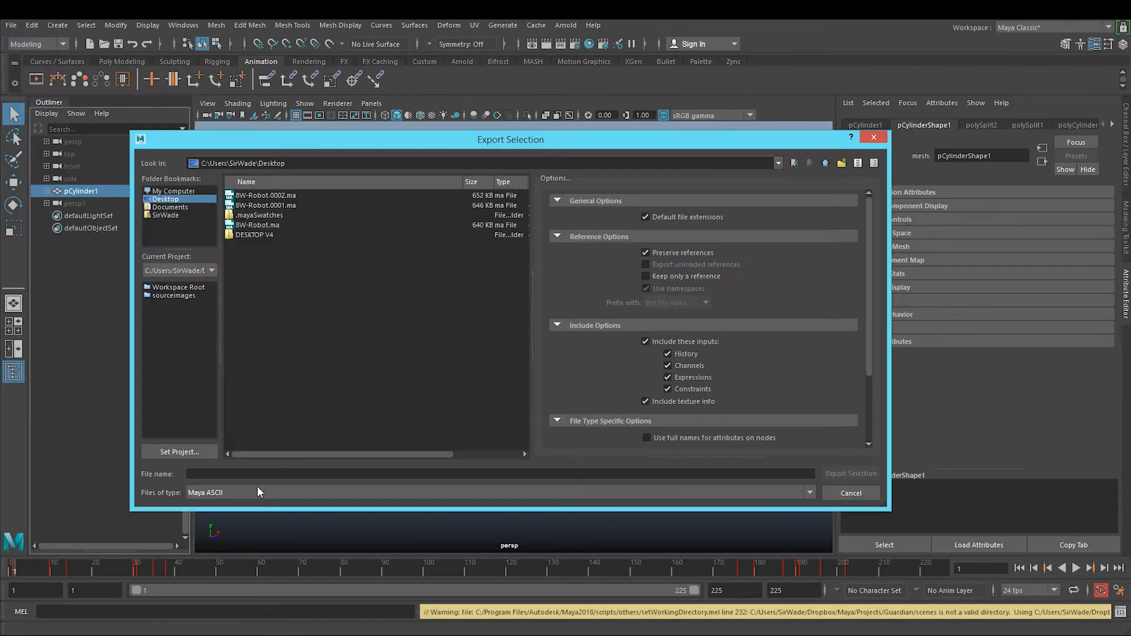
click(215, 491)
scroll(235, 521, down, 5)
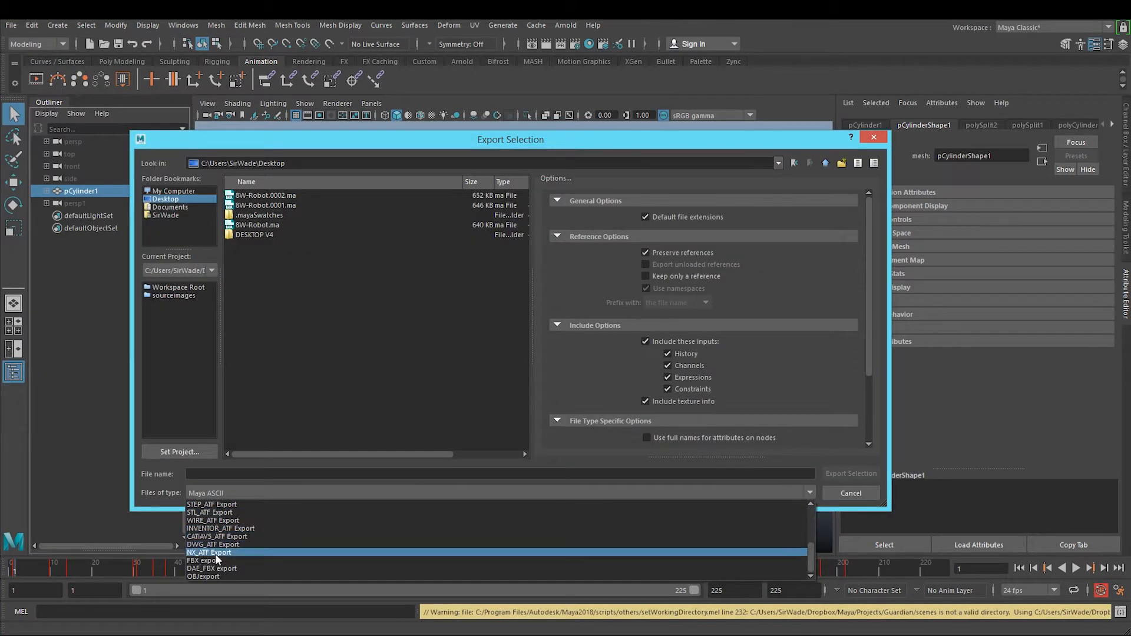
click(224, 560)
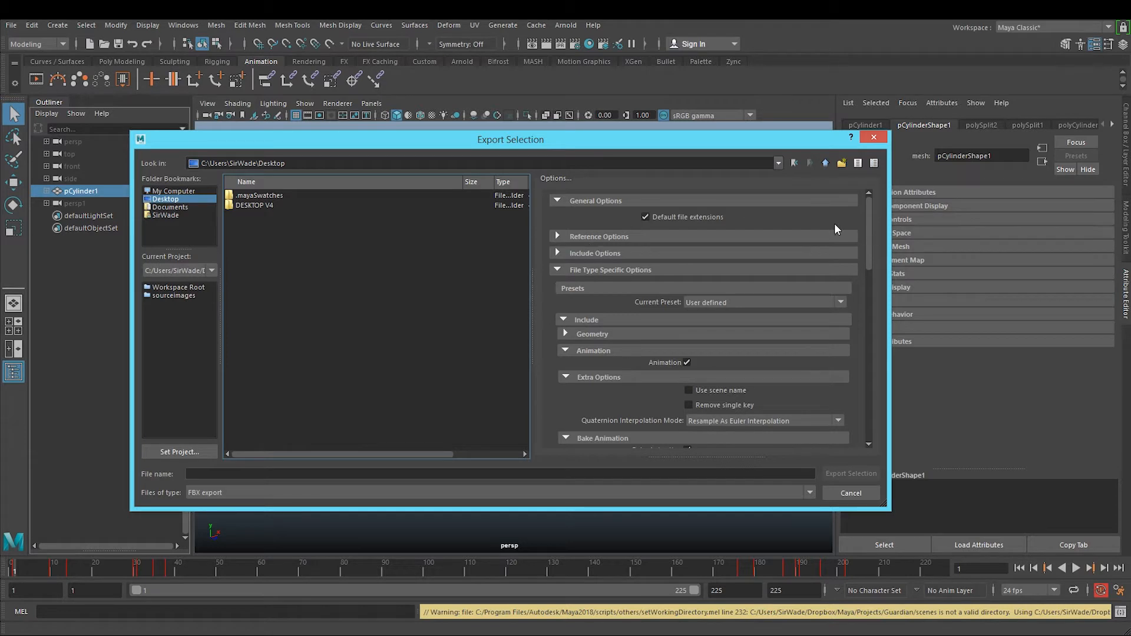
Examine the Reference Options and Geometry settings for the FBX export, including the NURBS surface conversion choices
click(585, 238)
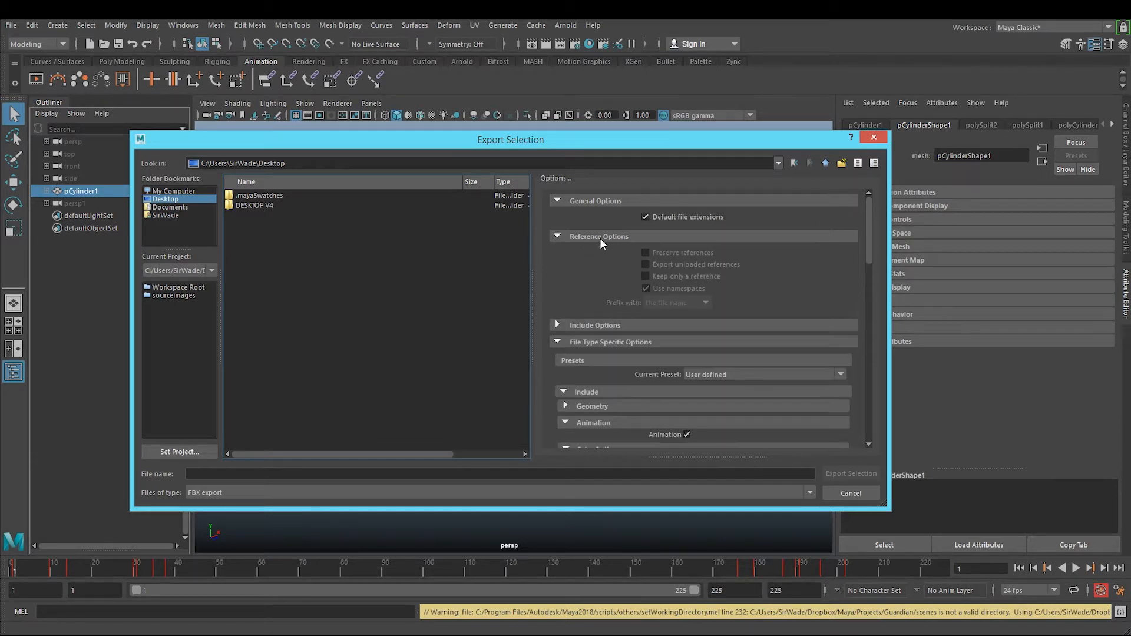
click(600, 238)
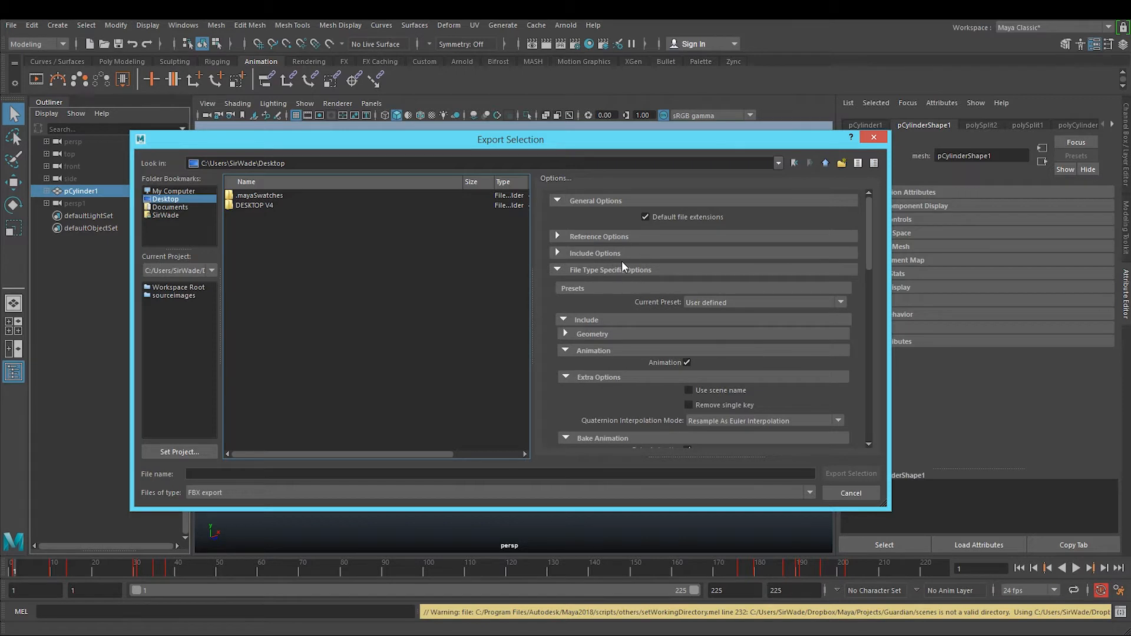
scroll(635, 258, down, 3)
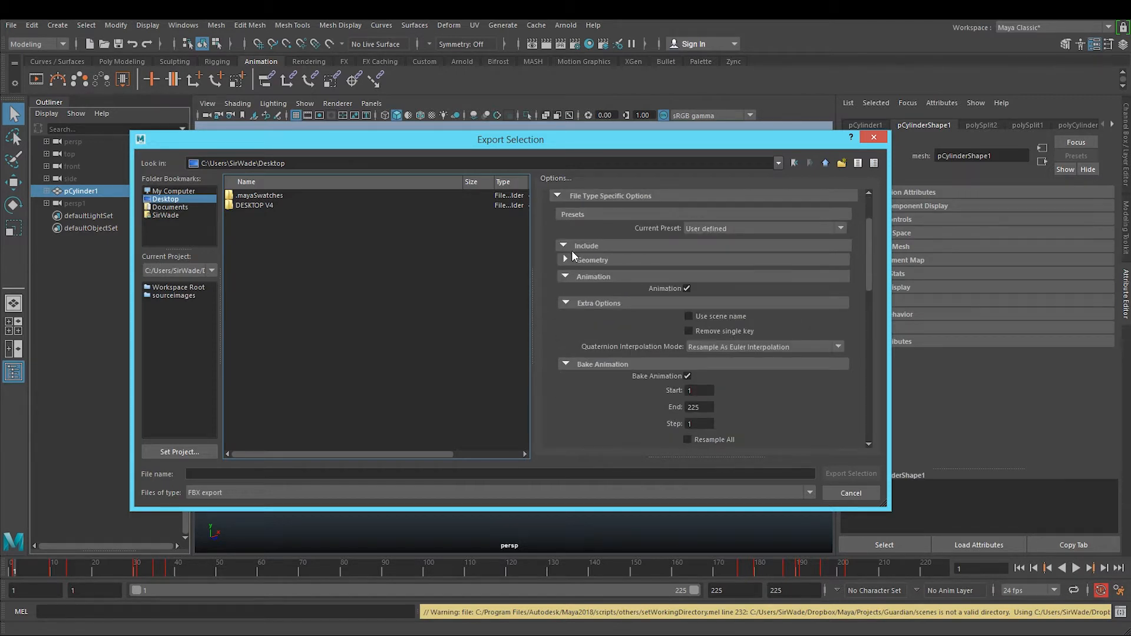
click(593, 261)
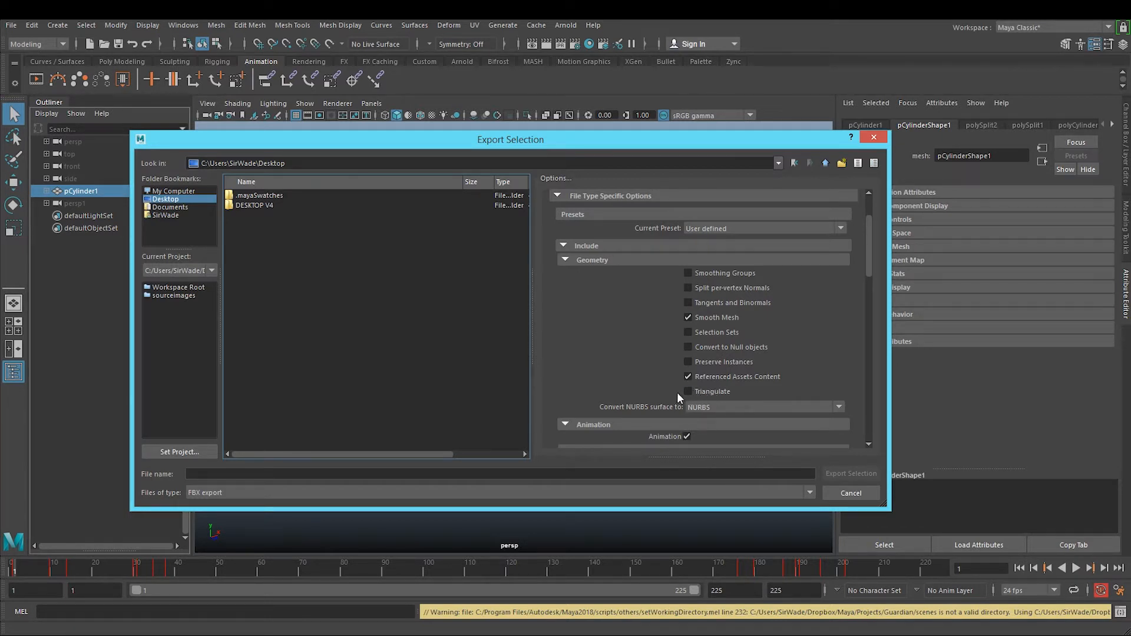
click(736, 408)
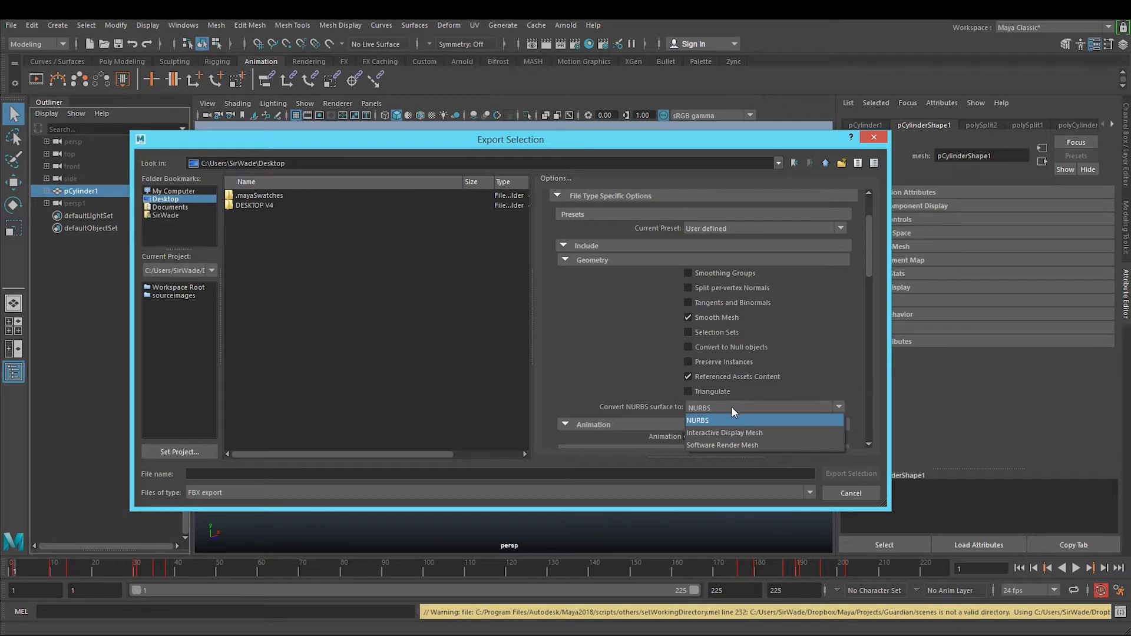
click(726, 407)
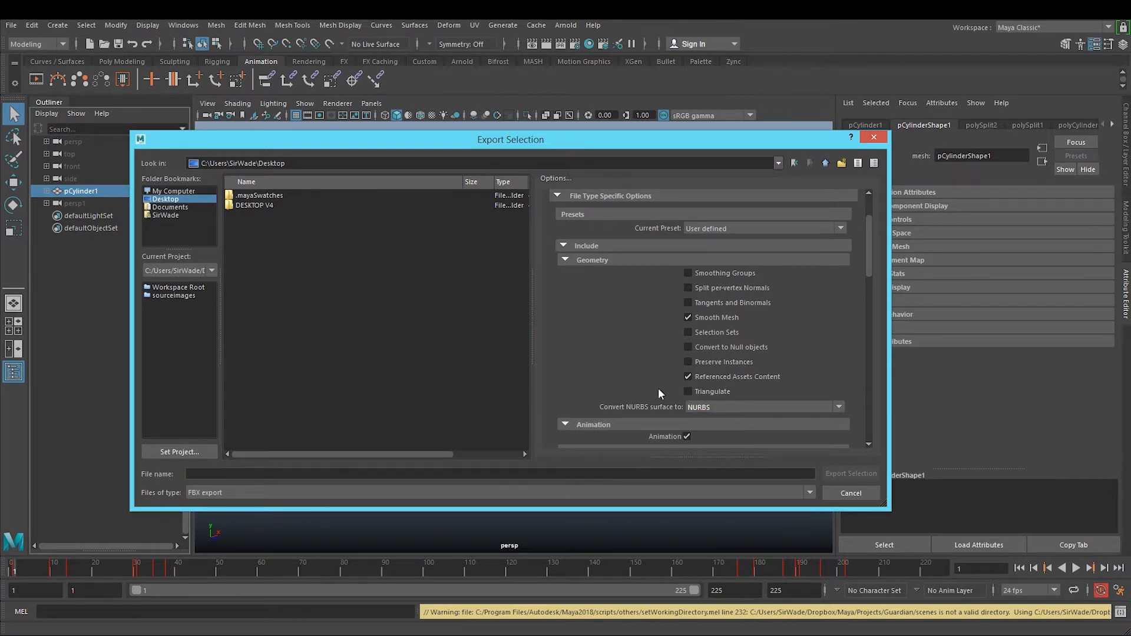
click(586, 259)
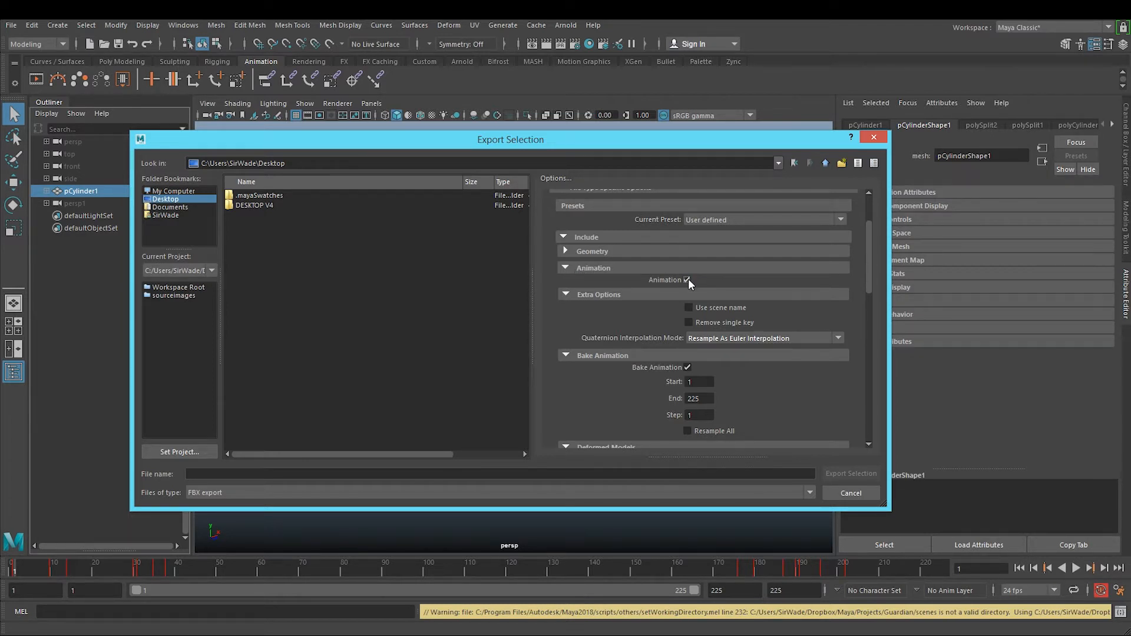
Keep Bake Animation enabled for the FBX export and set its end frame to 225
scroll(695, 291, down, 2)
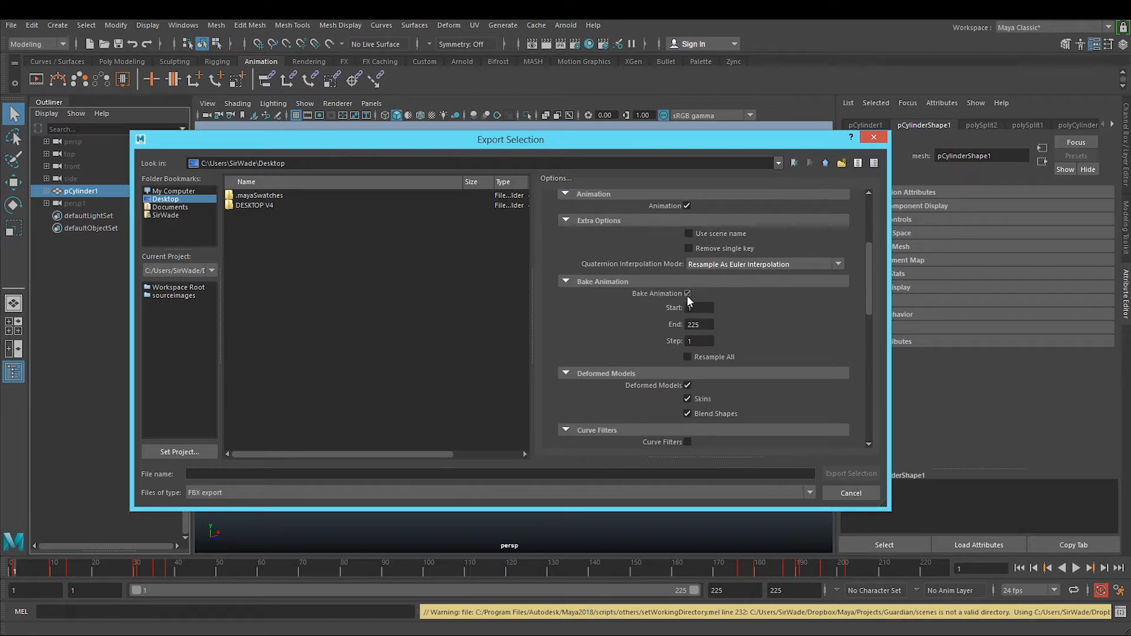
click(687, 295)
click(685, 294)
drag(705, 324, 671, 328)
text(225)
Examine the remaining FBX export options, covering deformed models, curve filters, geometry cache and constraints
scroll(624, 302, down, 3)
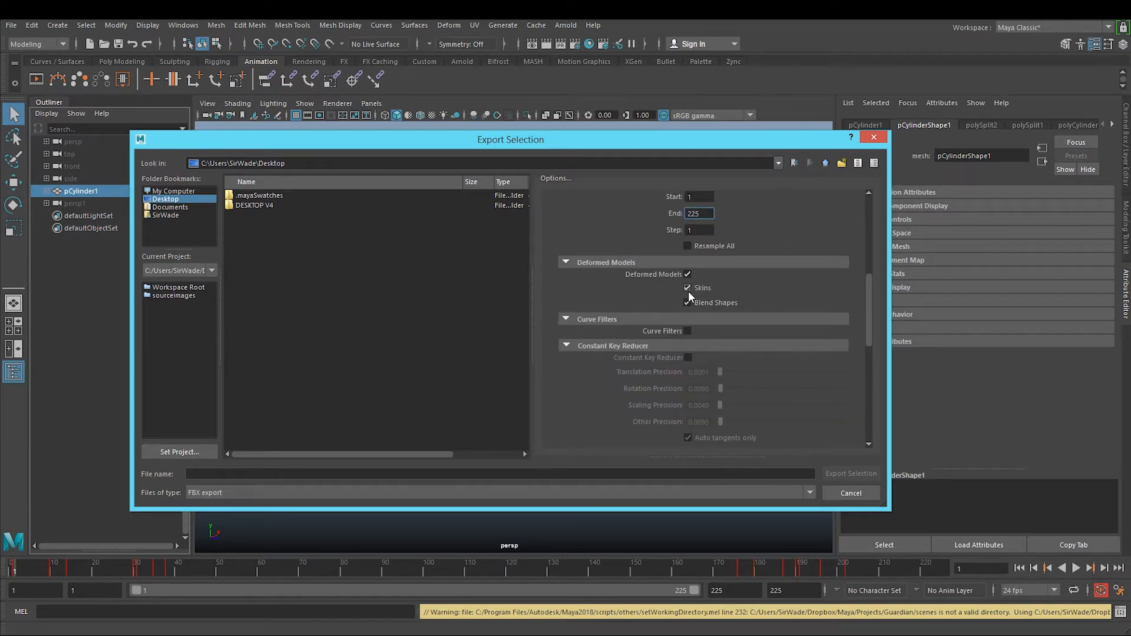
scroll(587, 309, down, 5)
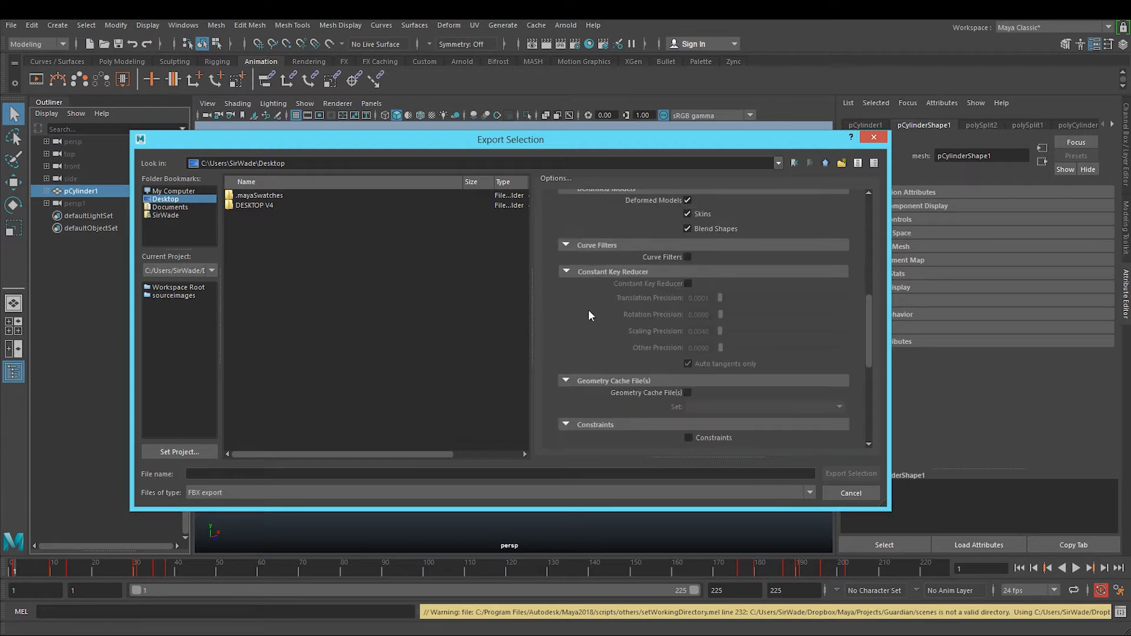
scroll(586, 310, down, 2)
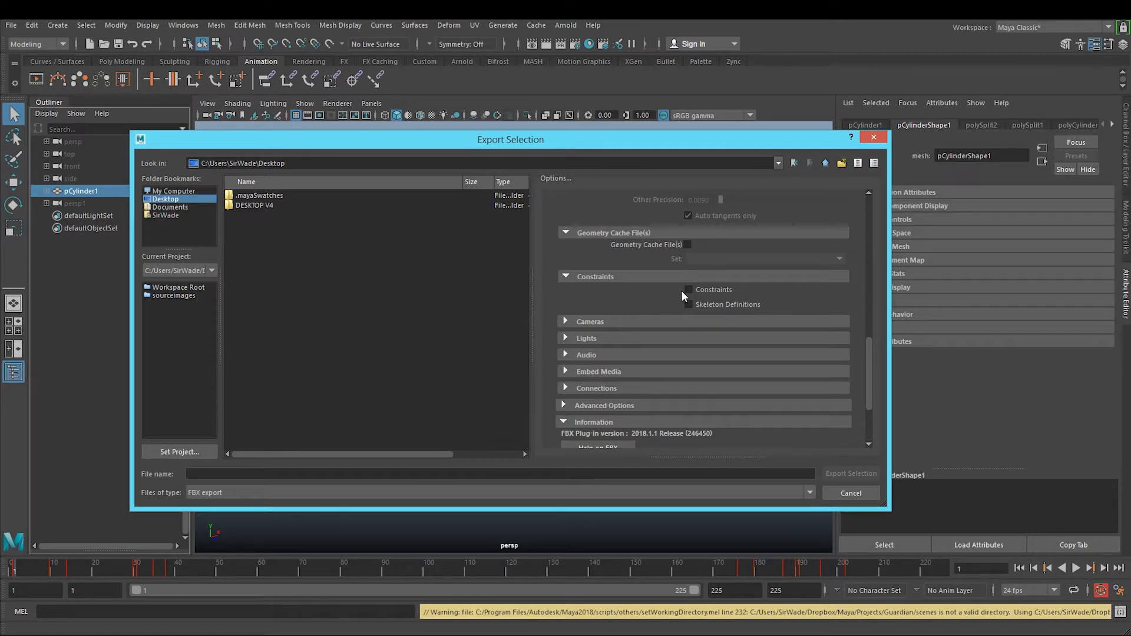
click(701, 289)
click(691, 289)
scroll(732, 218, up, 10)
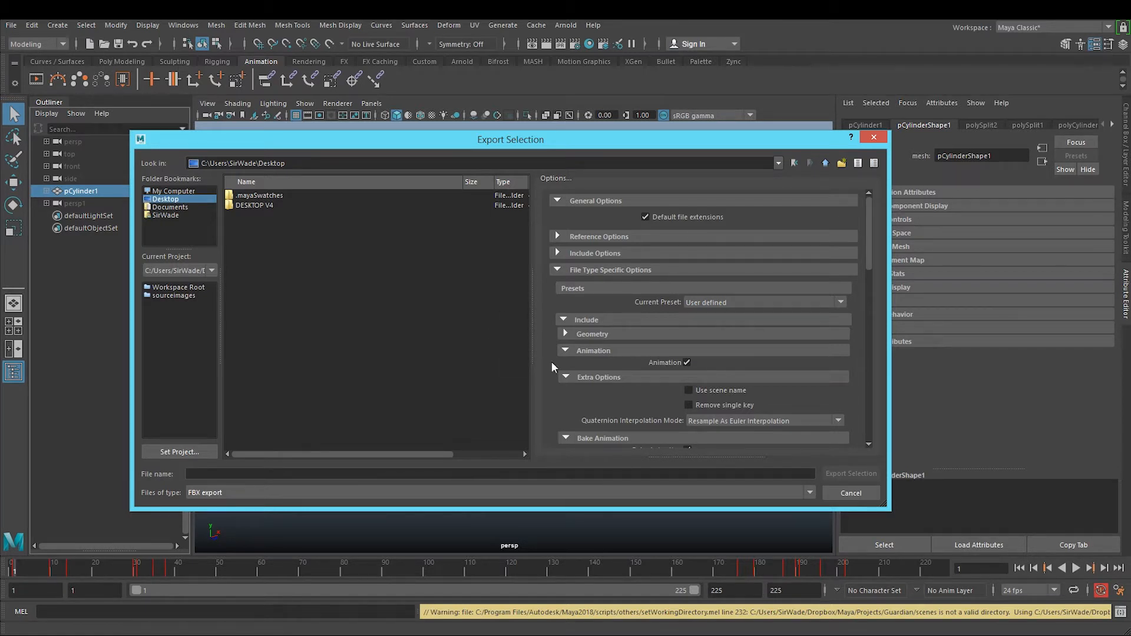
Name the FBX file 8thwall-robot and export the selection to the Desktop
click(247, 495)
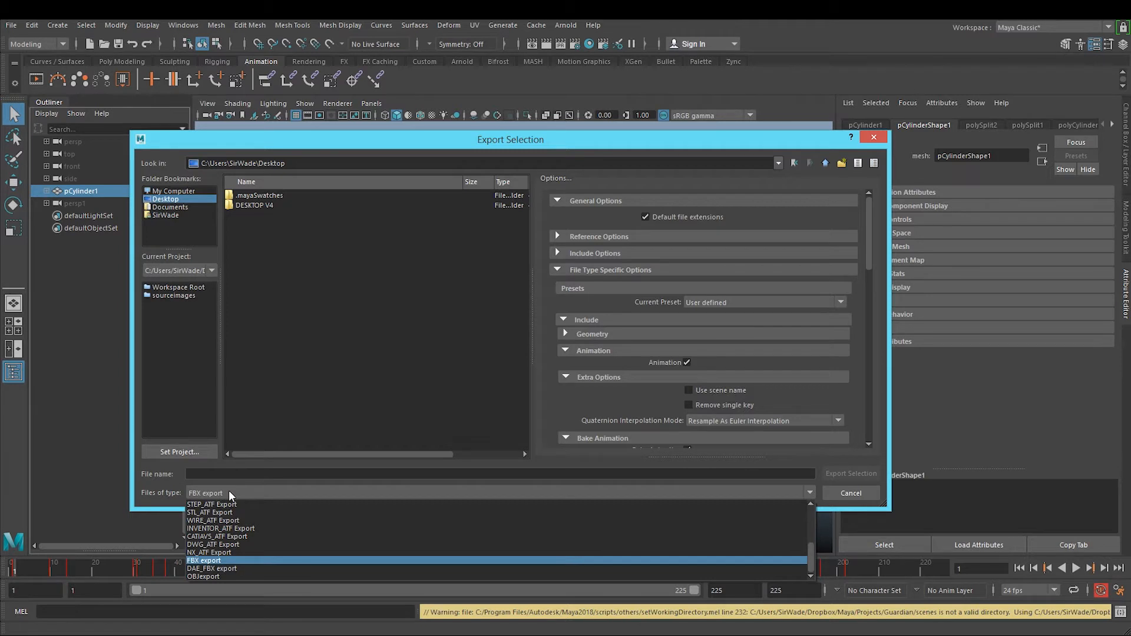
click(231, 493)
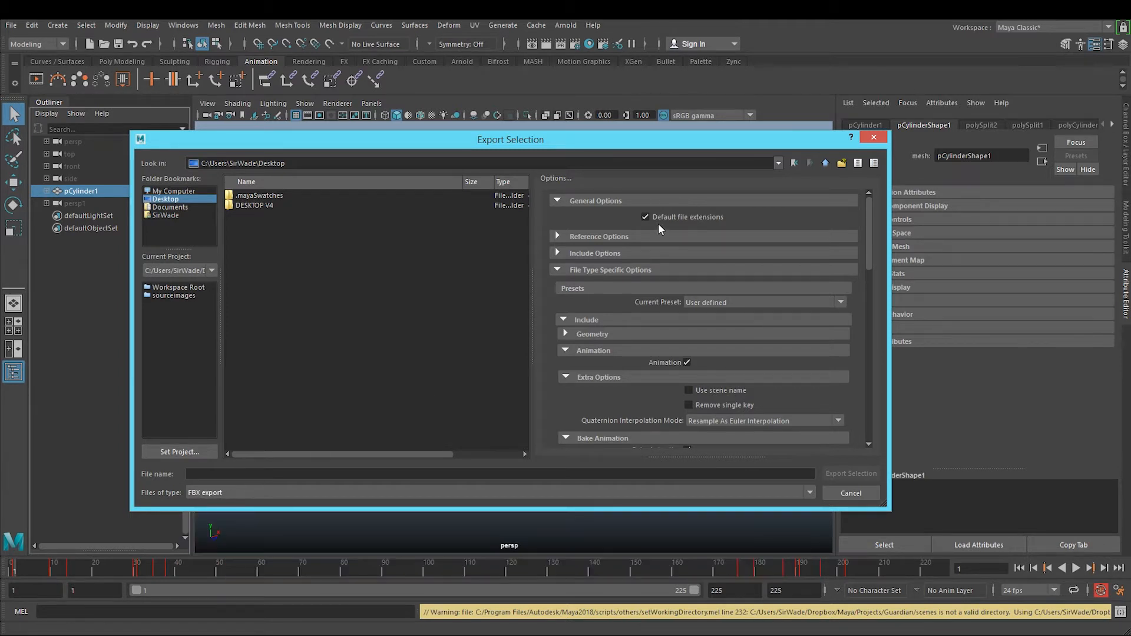
click(250, 474)
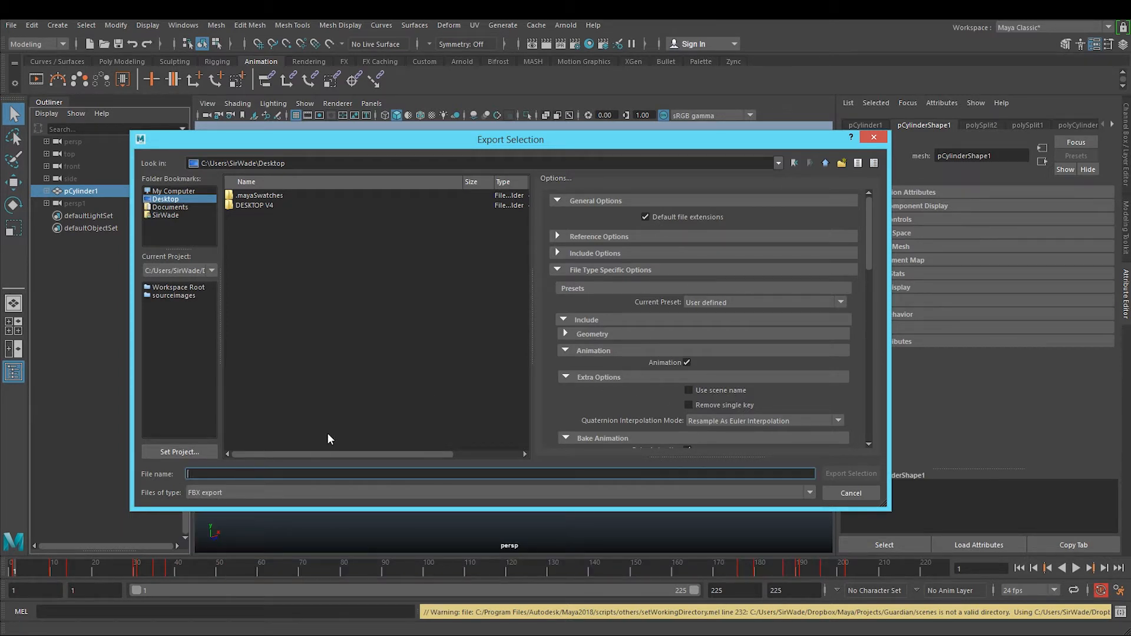
text(8thwall-robot)
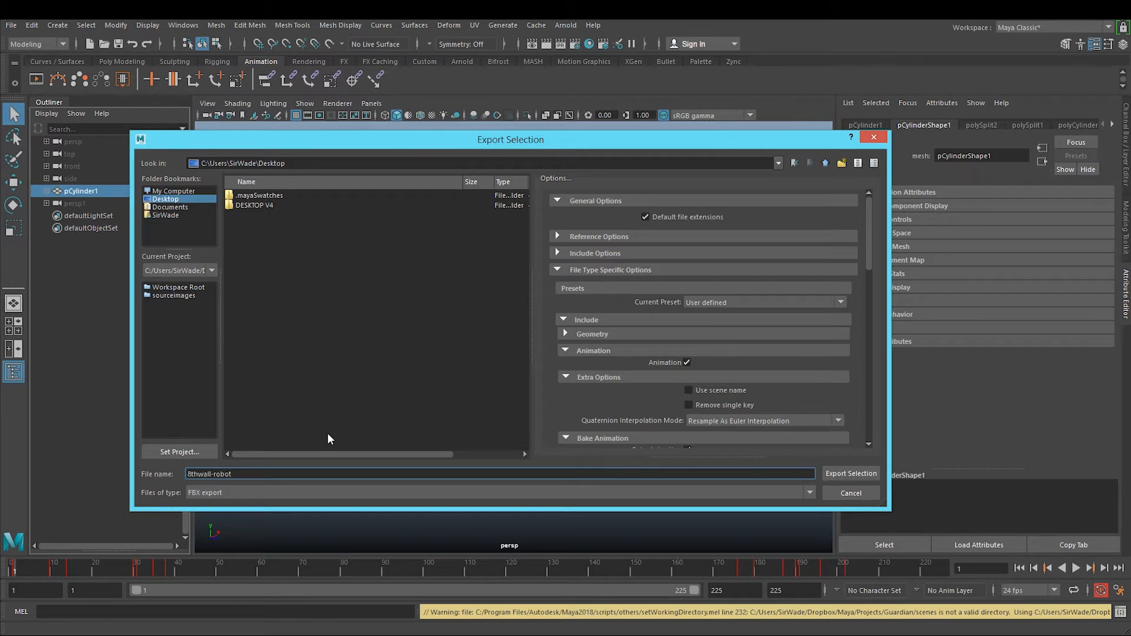
click(845, 472)
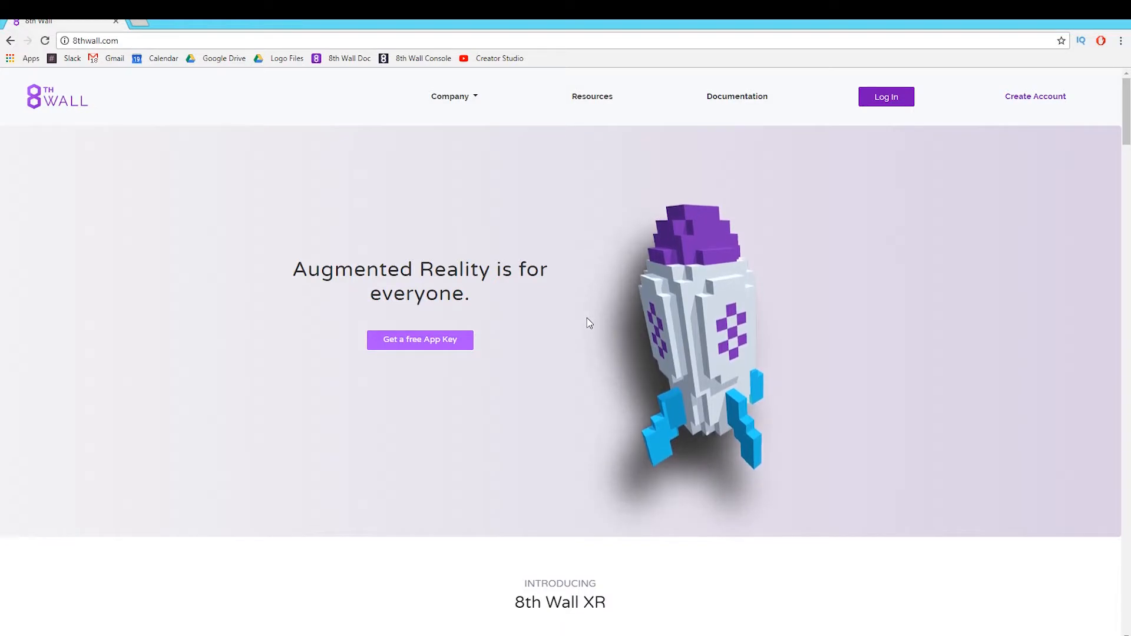
Go to account creation on the 8th Wall website in the browser and open the console's Downloads page
click(1025, 100)
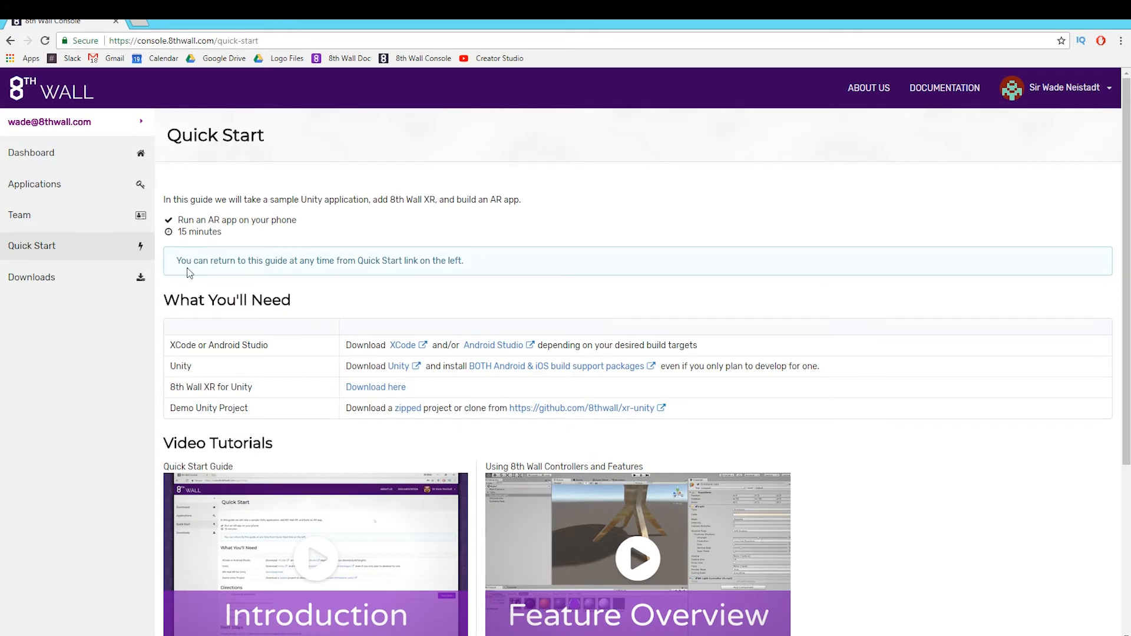
click(88, 292)
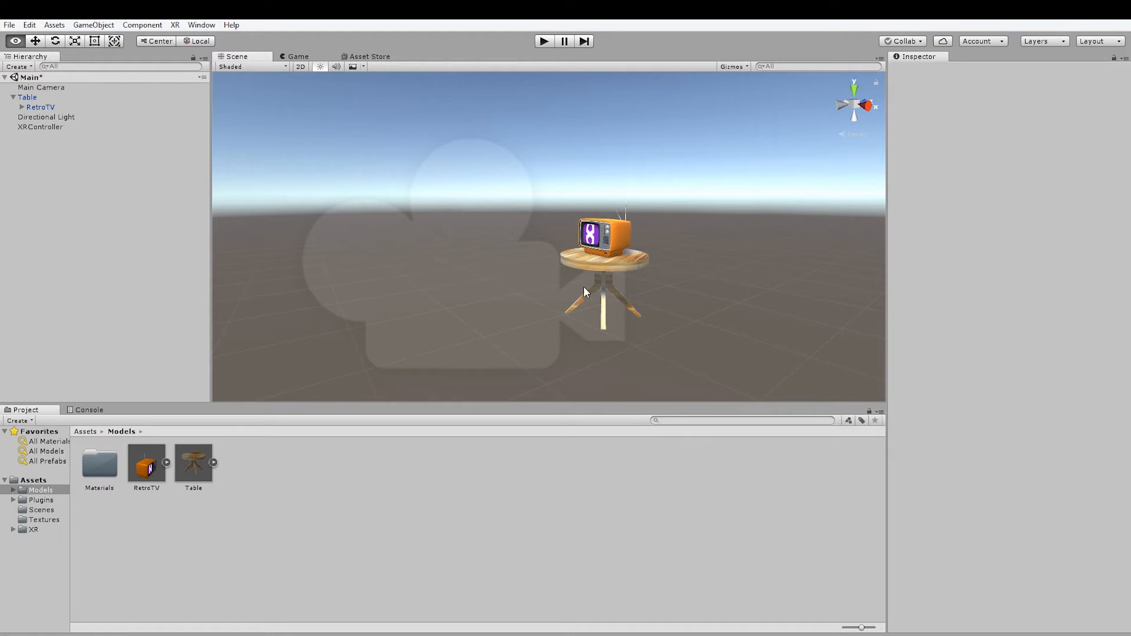
Switch to the Unity project, select the XRController and look around the scene with the table and TV
click(74, 126)
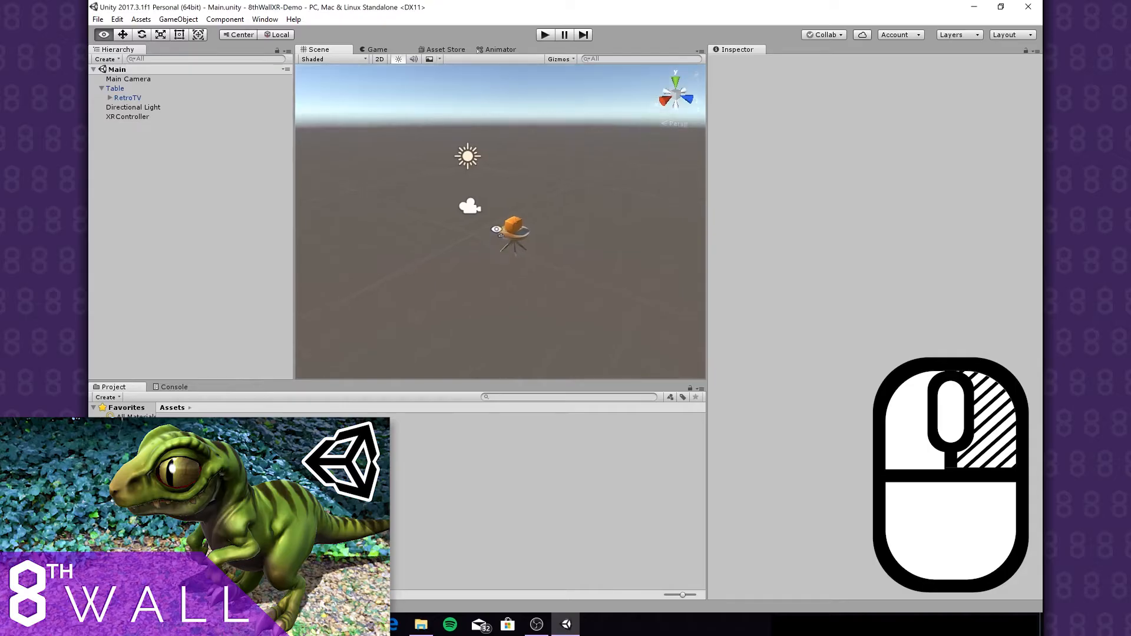
right_drag(474, 253, 488, 271)
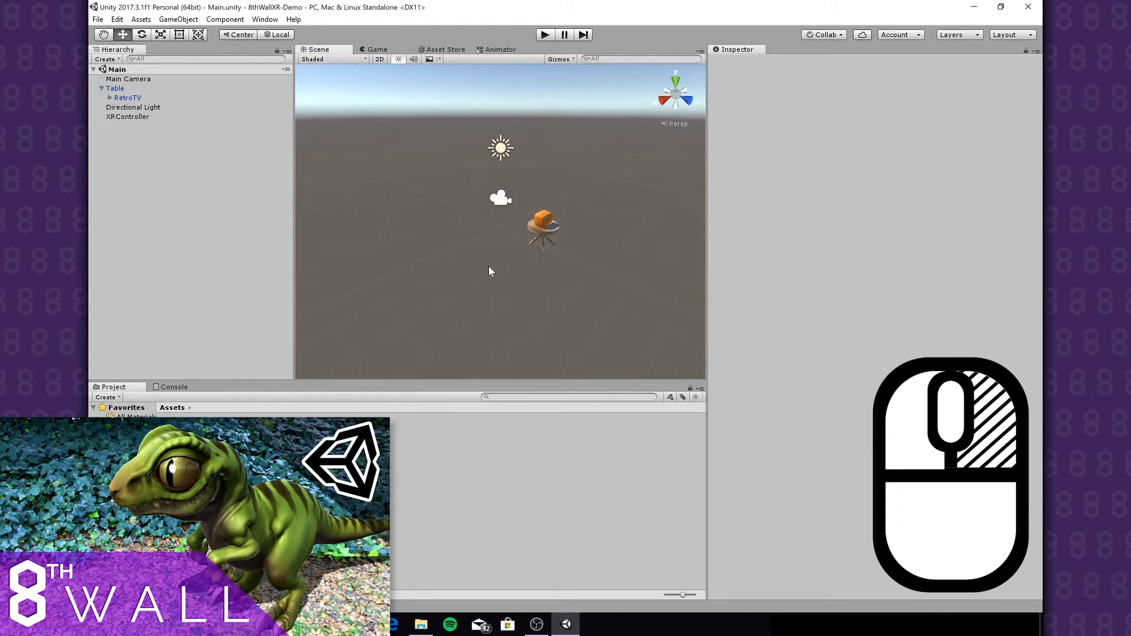
key(alt)
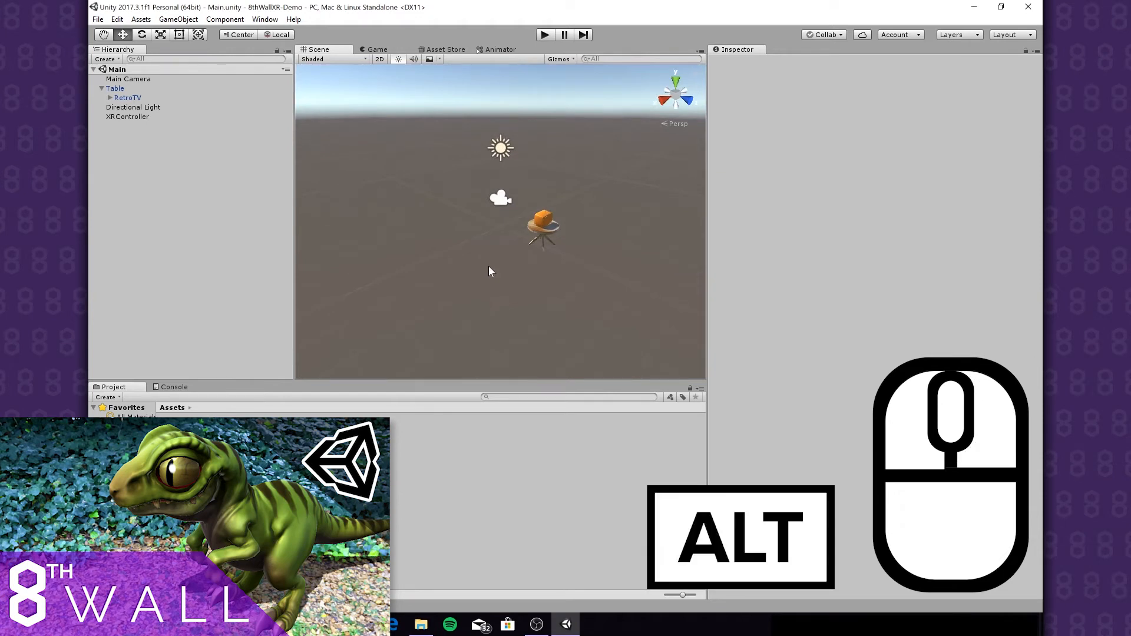
alt+middle_drag(489, 269, 440, 288)
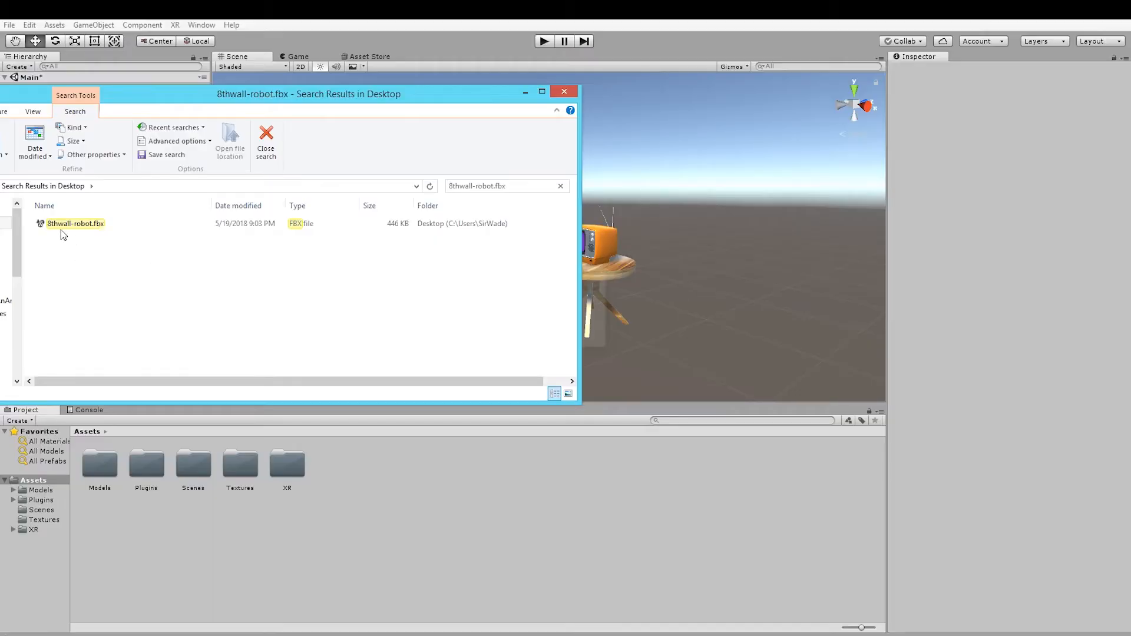
Import 8thwall-robot.fbx from the Desktop search results into the Unity project's Assets folder
click(106, 224)
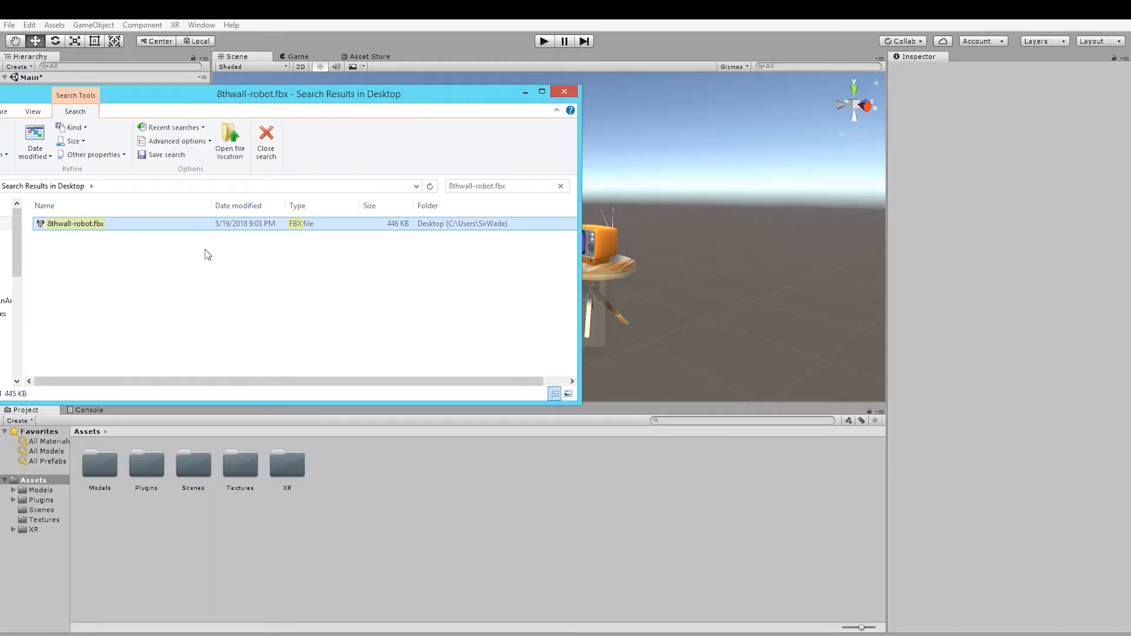
drag(76, 224, 381, 539)
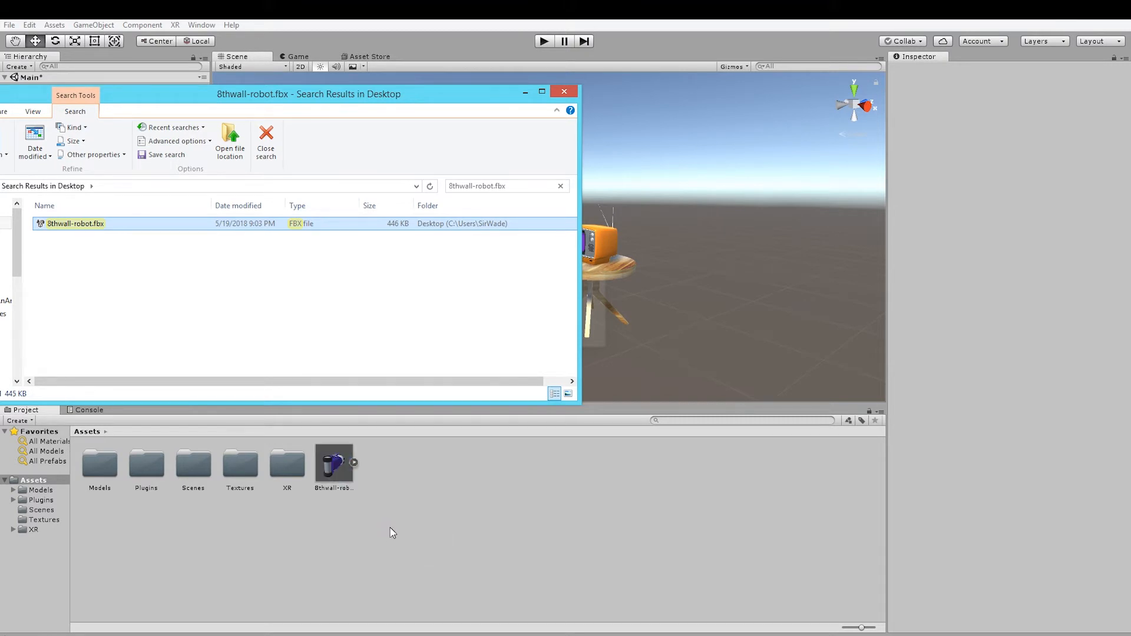
Review the 8thwall-robot model's rig import settings and preview the playback of its Take 001 animation clip
click(339, 478)
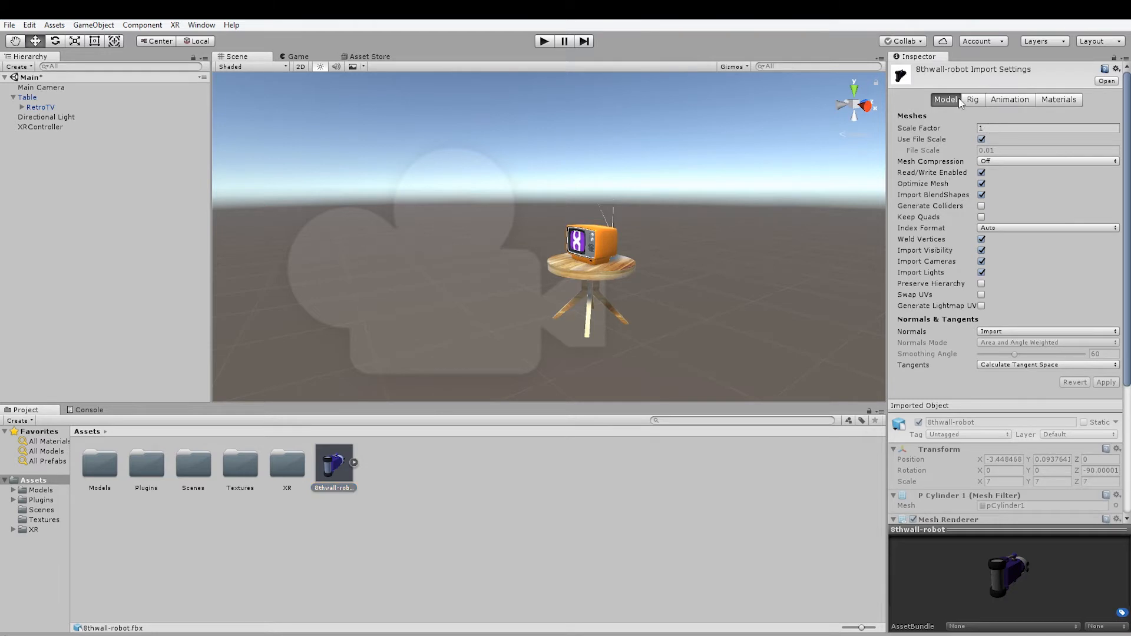
click(982, 101)
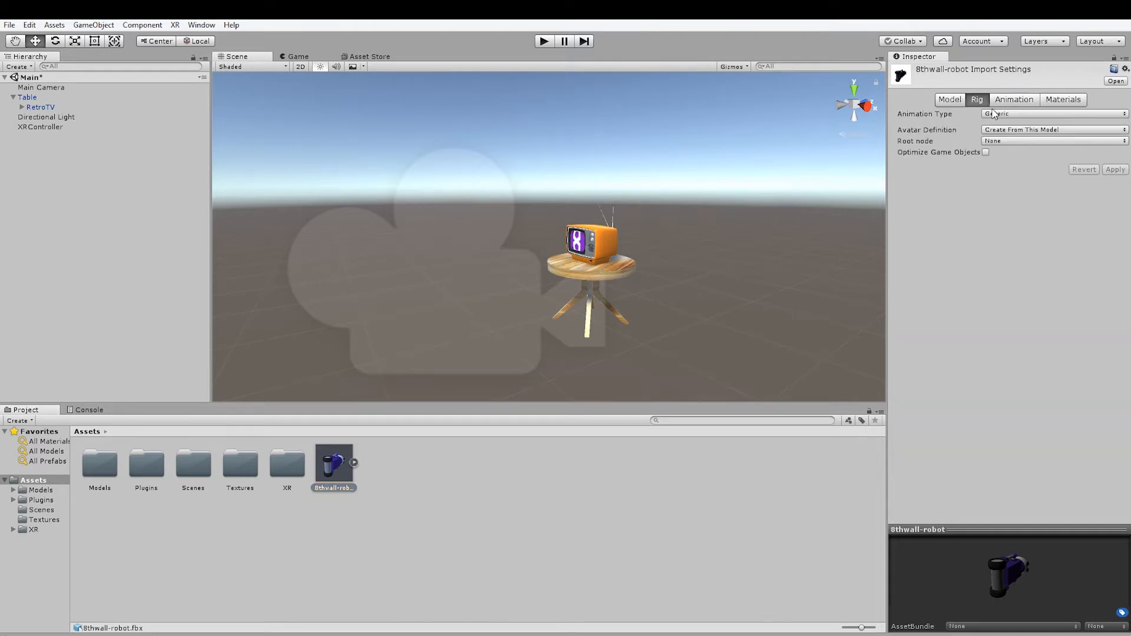
click(998, 114)
click(956, 121)
click(1016, 101)
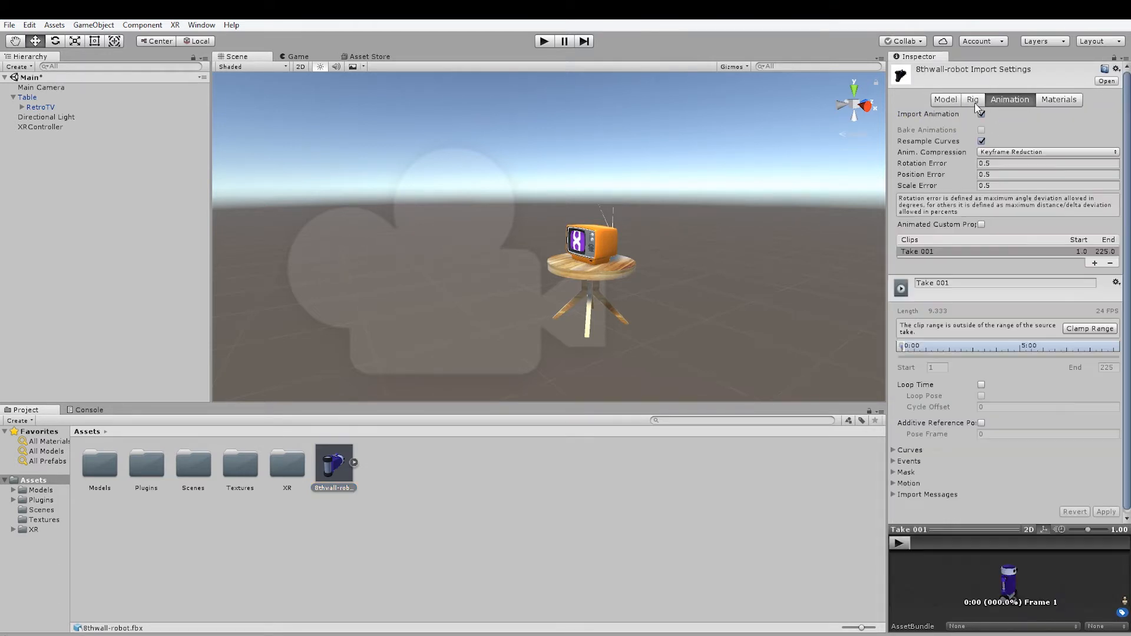
click(899, 542)
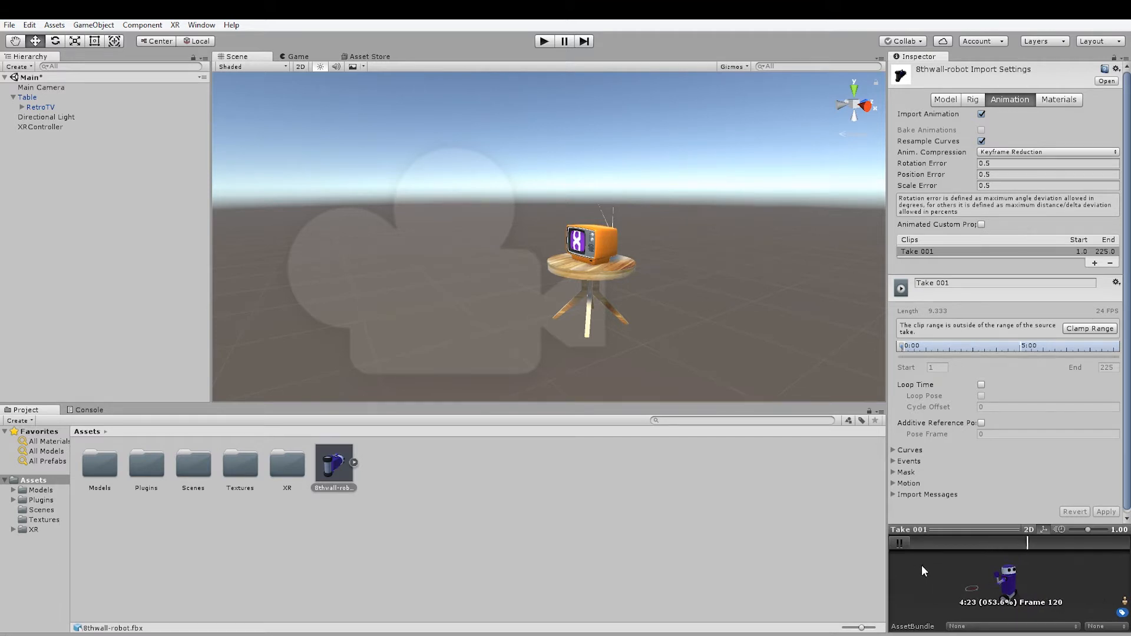
click(902, 548)
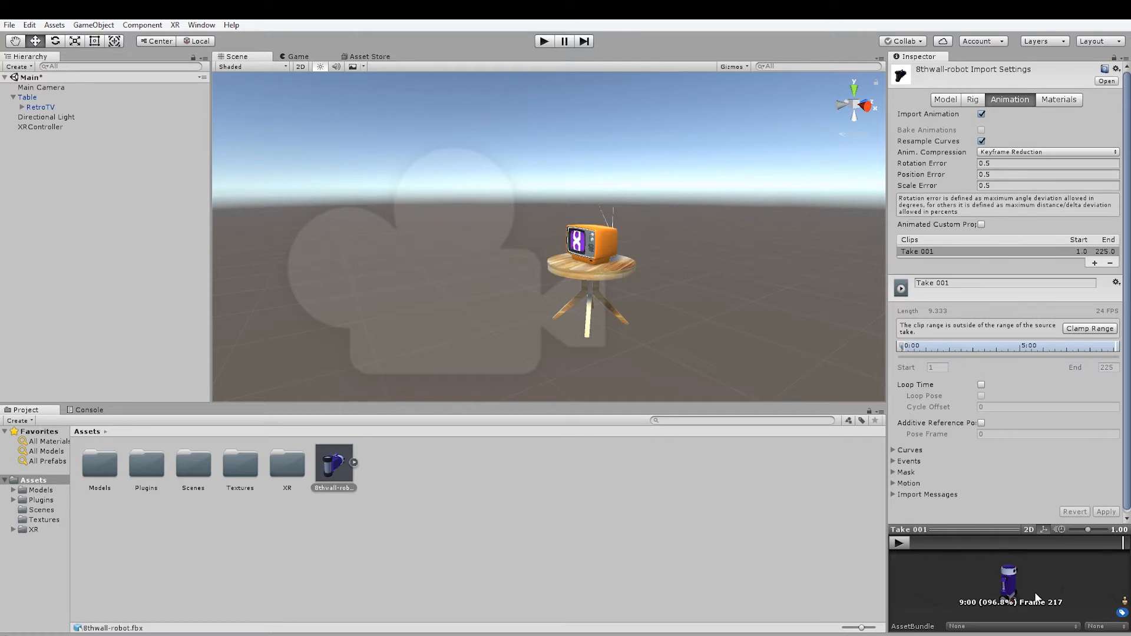
Enable Loop Time for the Take 001 clip, clamp its range to the source take, and apply the import settings
click(980, 385)
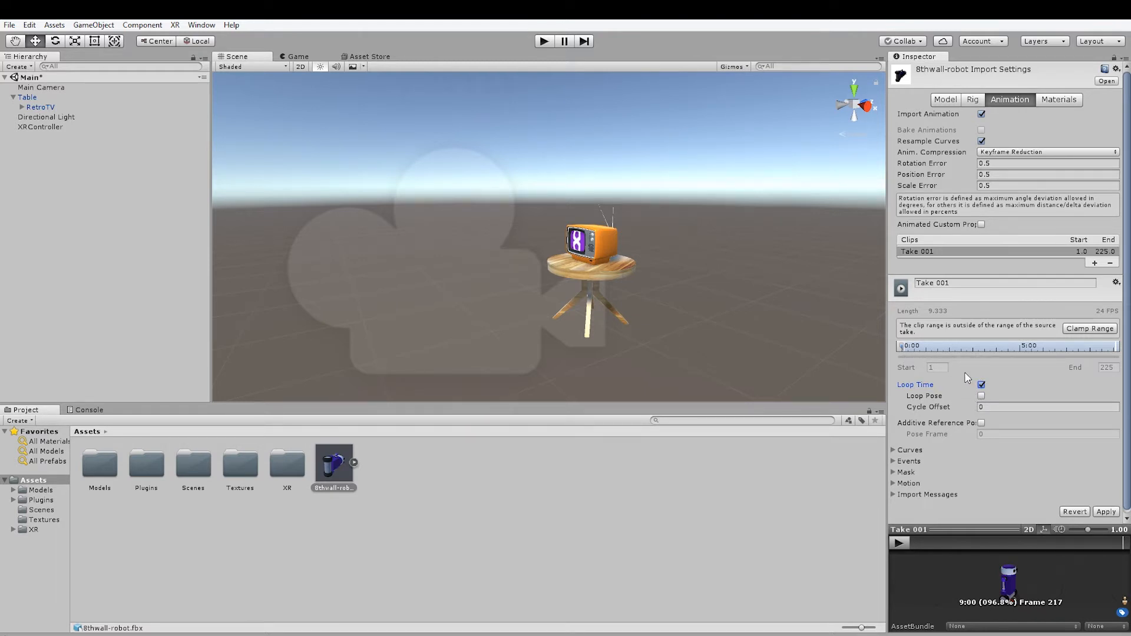
click(1084, 330)
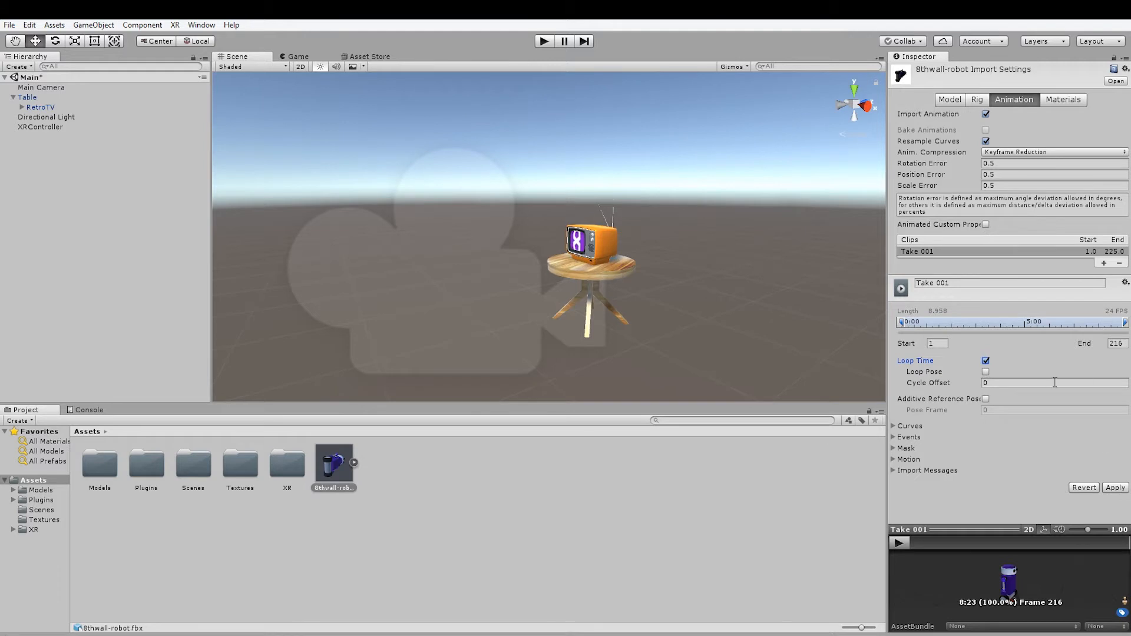
click(565, 502)
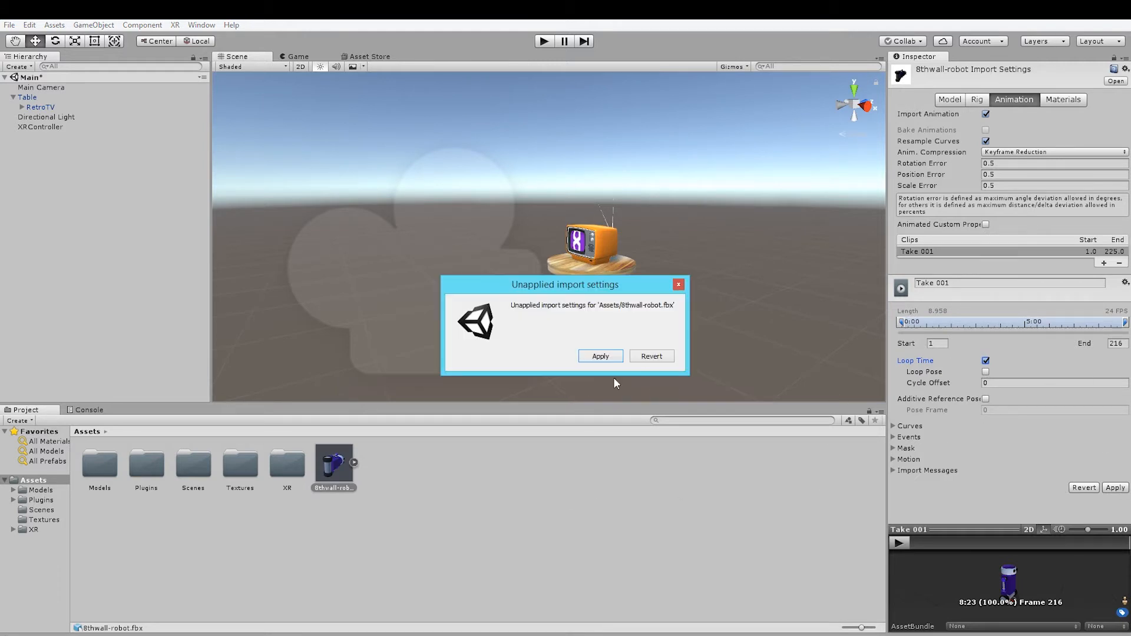
click(600, 356)
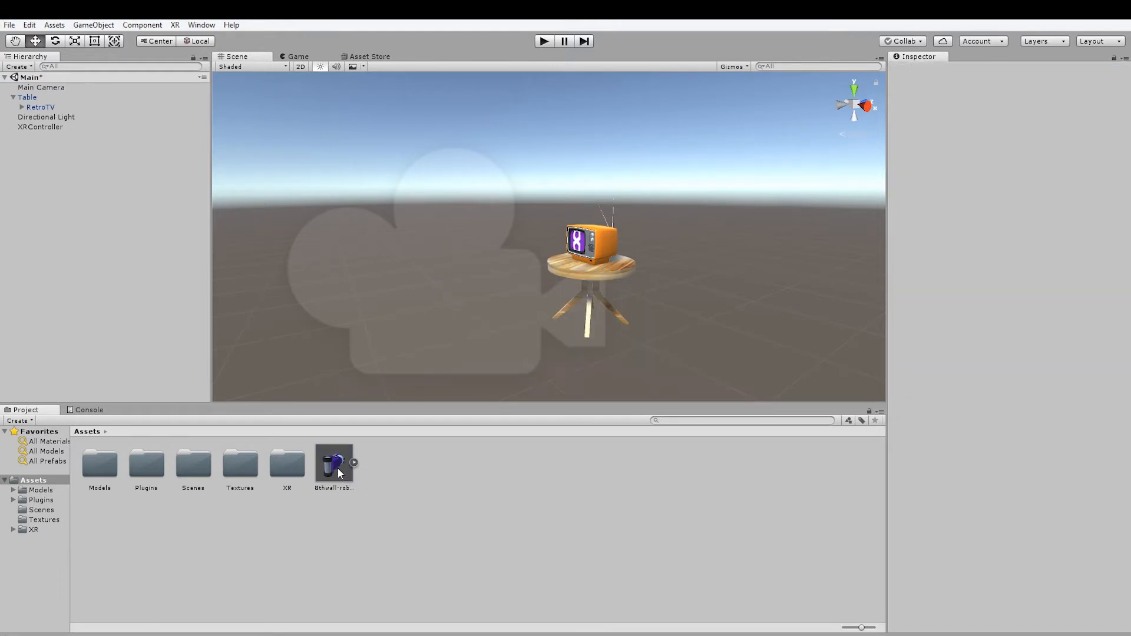
Add the 8thwall-robot model to the Main scene
drag(343, 471, 66, 202)
drag(318, 465, 133, 270)
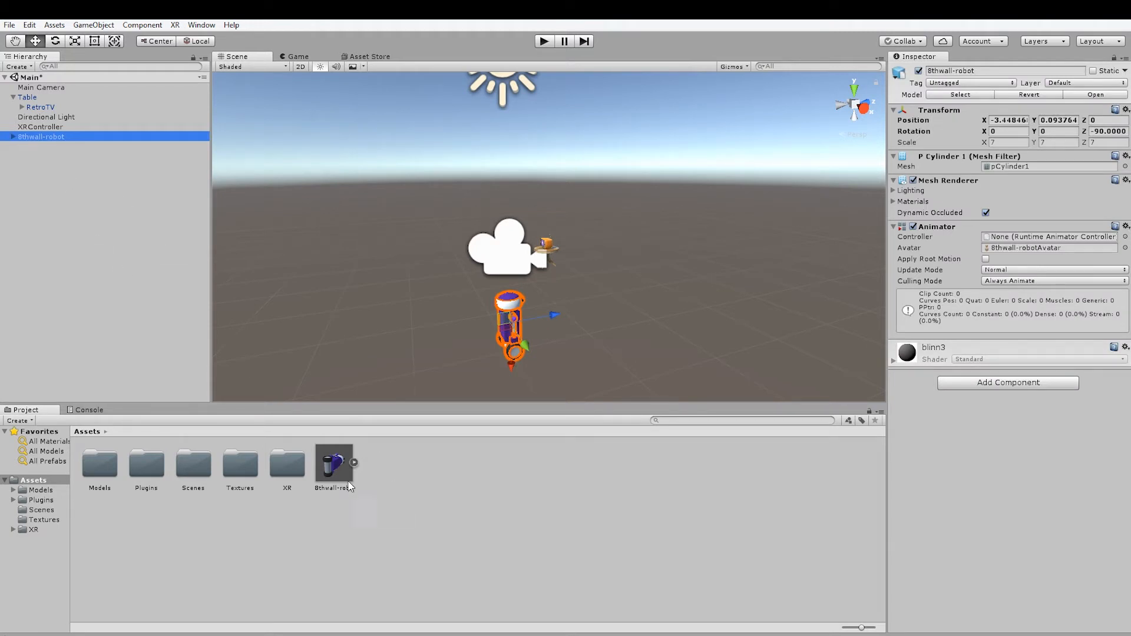
drag(350, 487, 612, 280)
alt+drag(472, 298, 450, 289)
alt+drag(595, 307, 543, 291)
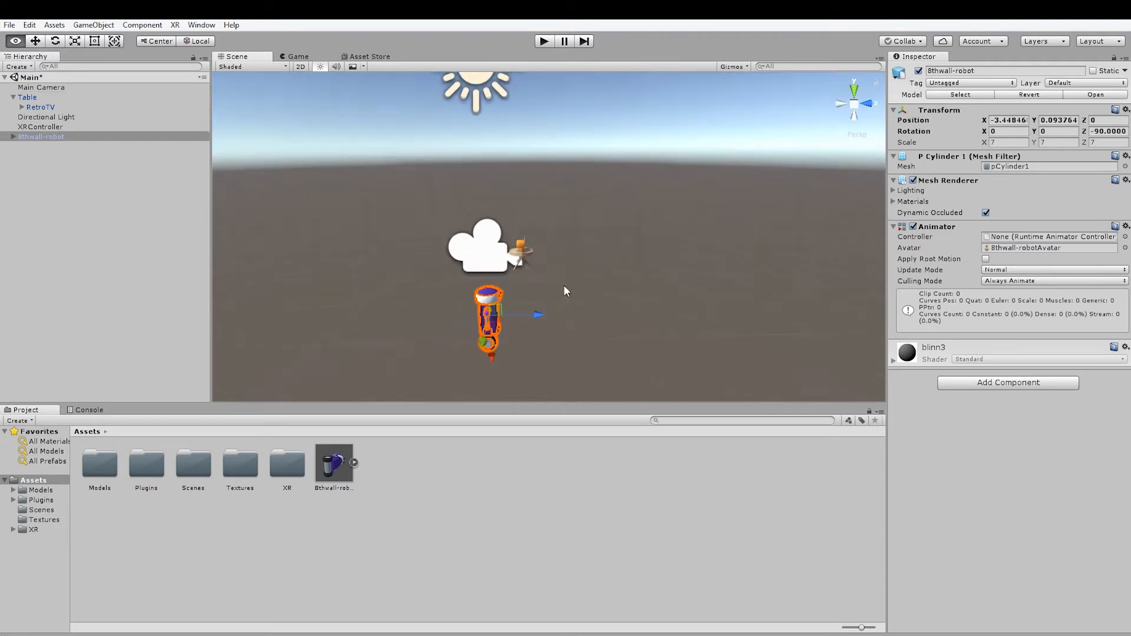
Delete the Table with its RetroTV from the scene and move the 8thwall-robot asset into the Models folder
click(40, 97)
key(Delete)
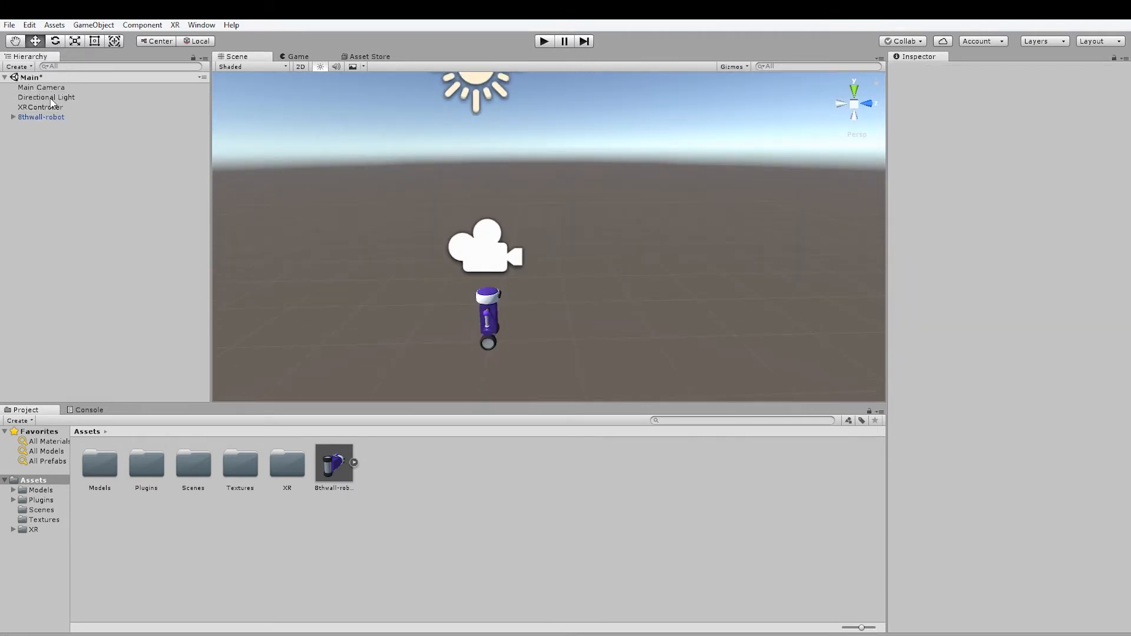
click(59, 117)
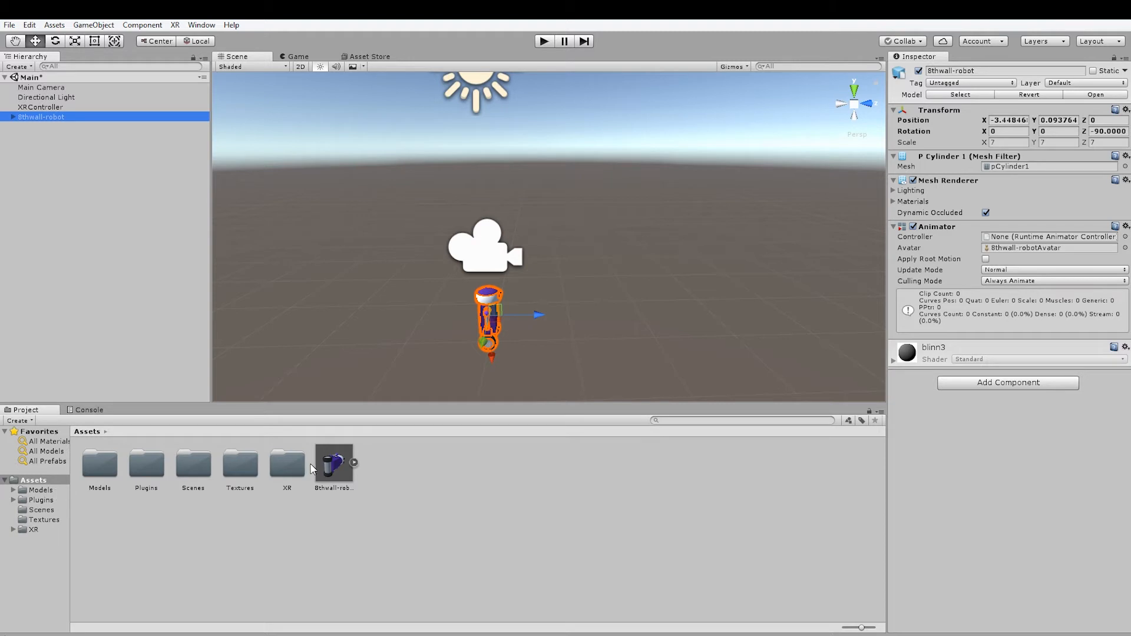
drag(341, 474, 108, 475)
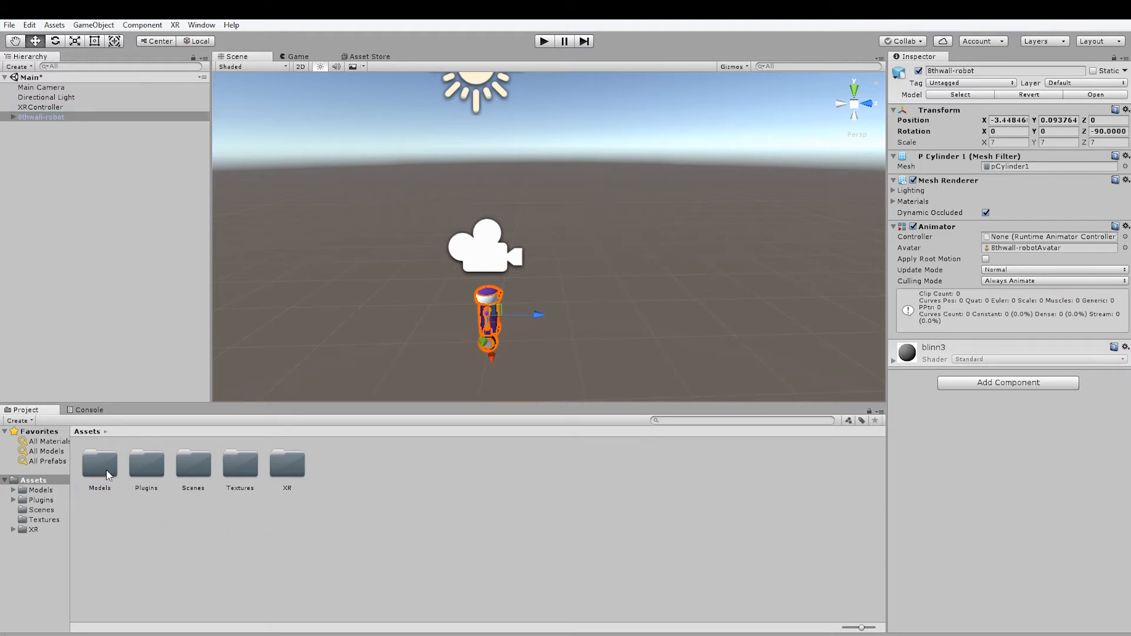
Browse to the XR Scripts folder and inspect the XRSurfaceController script
click(34, 529)
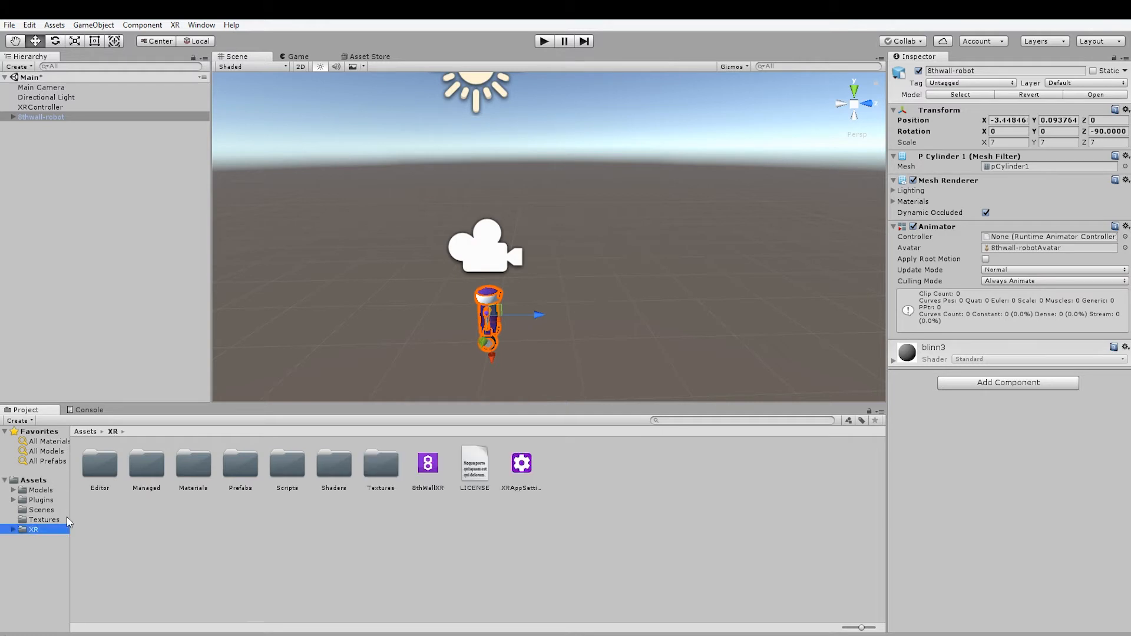
click(288, 478)
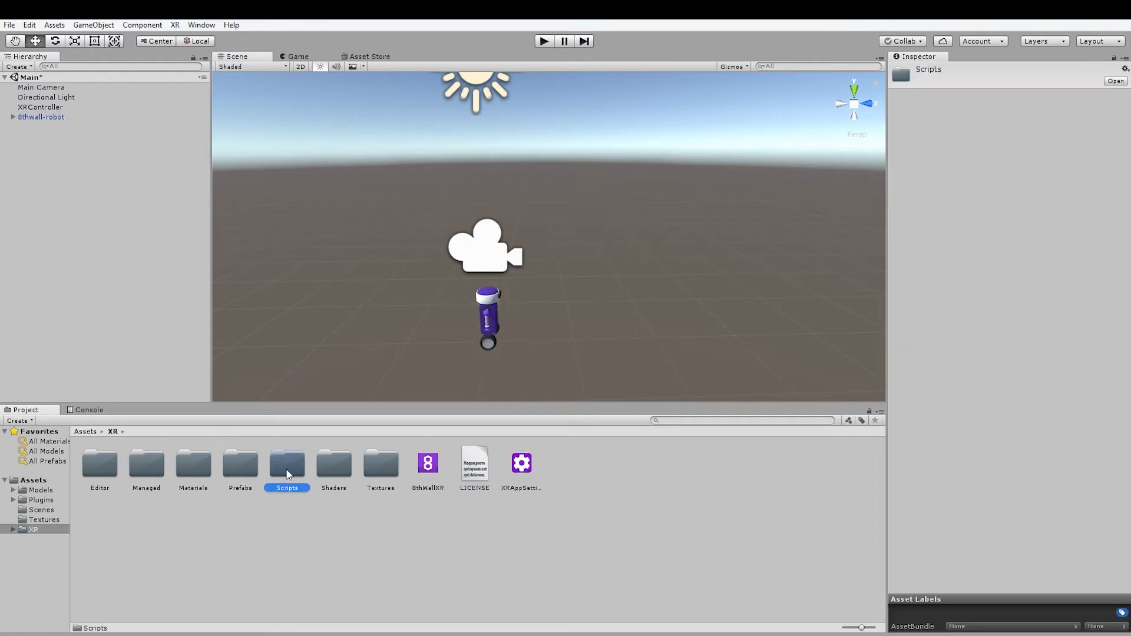
double_click(288, 475)
drag(861, 628, 882, 629)
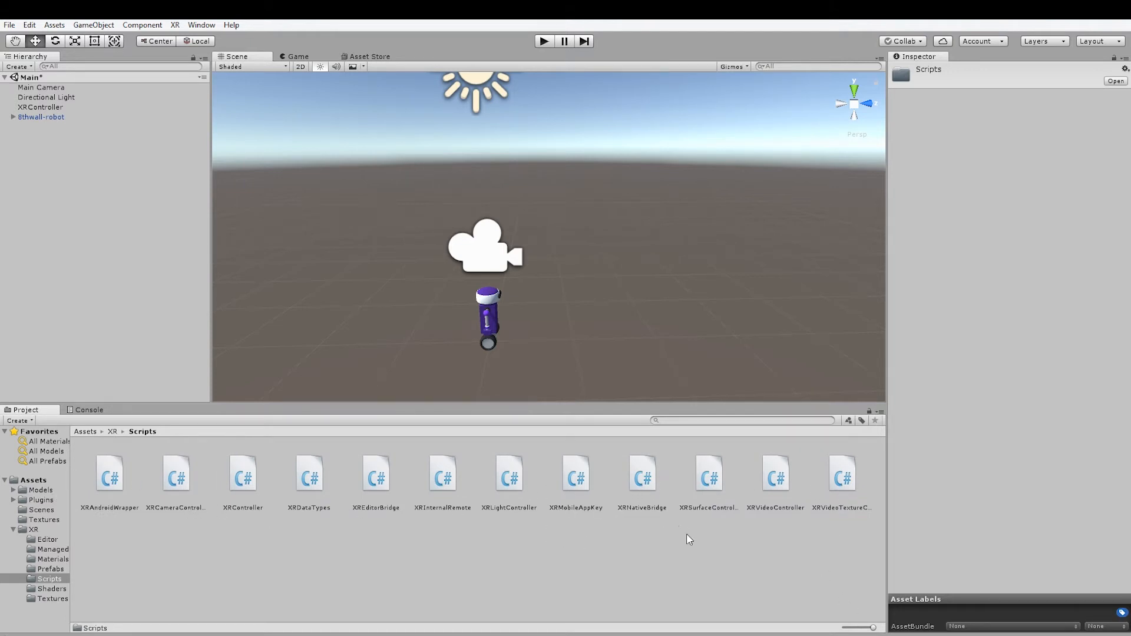
click(711, 480)
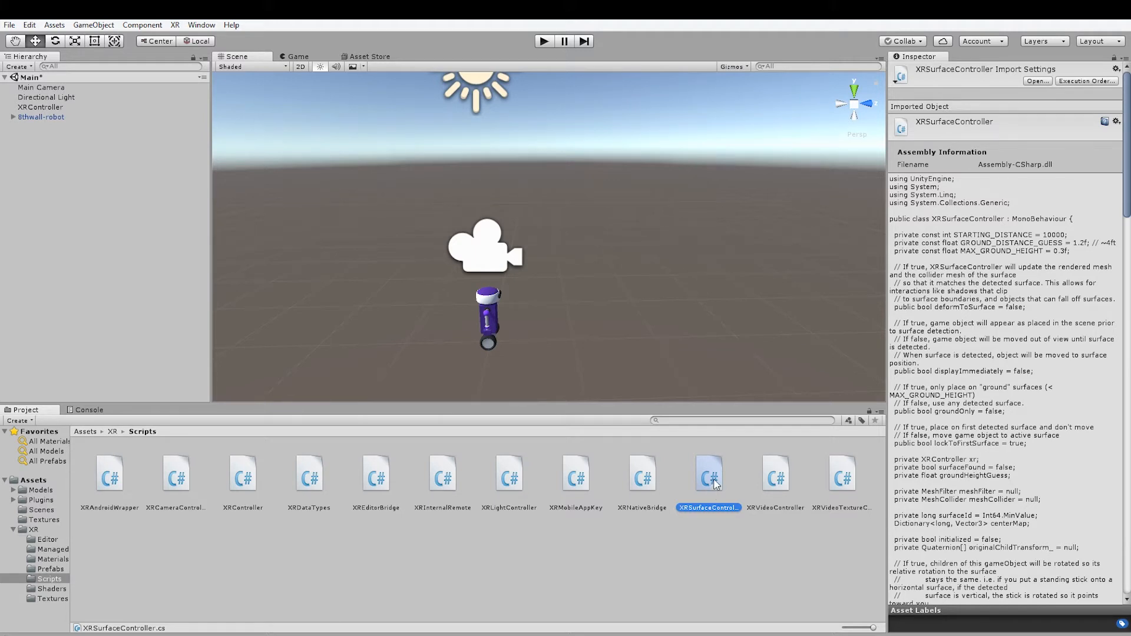
Create a 3D Plane in the scene and set its Y position to 0
alt+drag(495, 336, 763, 364)
click(483, 323)
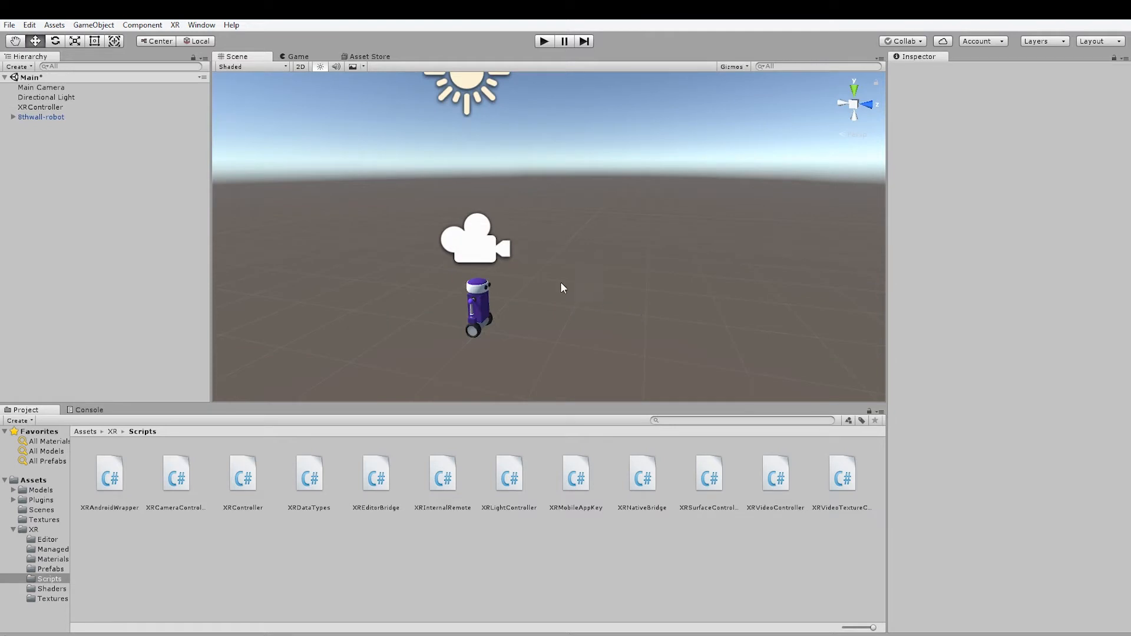
right_click(75, 195)
mouse_move(122, 318)
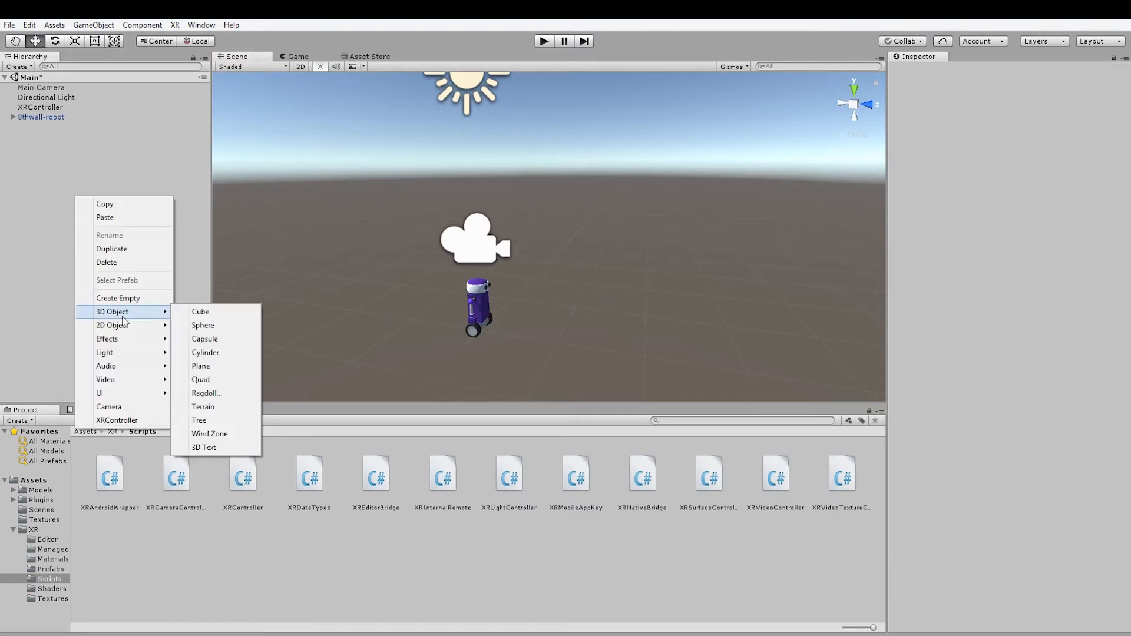
click(220, 366)
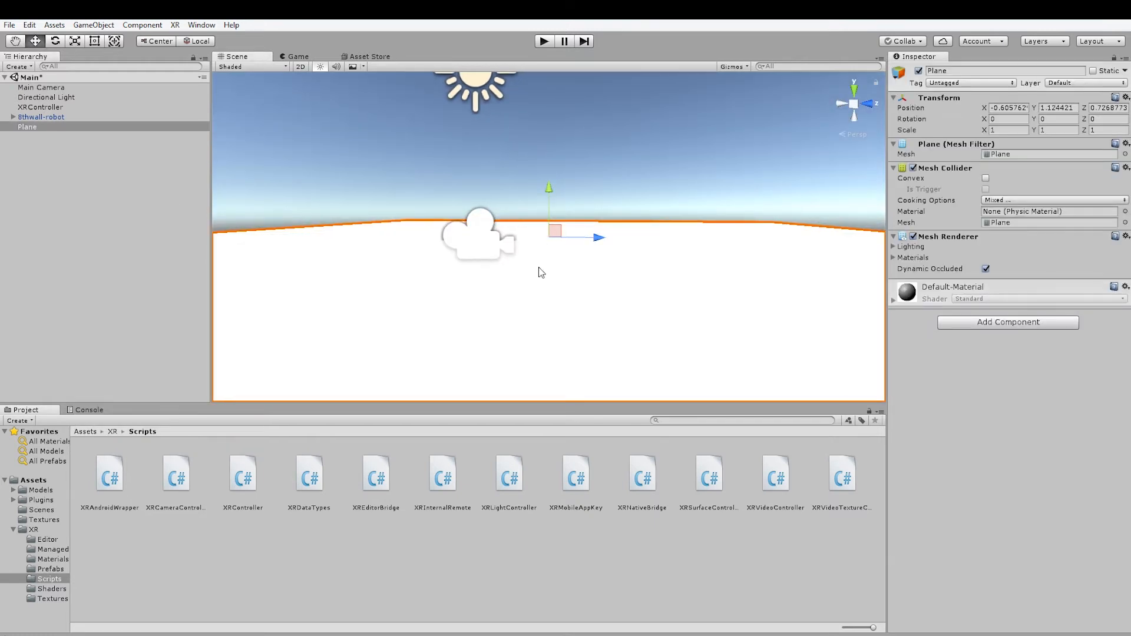
click(1047, 108)
text(0)
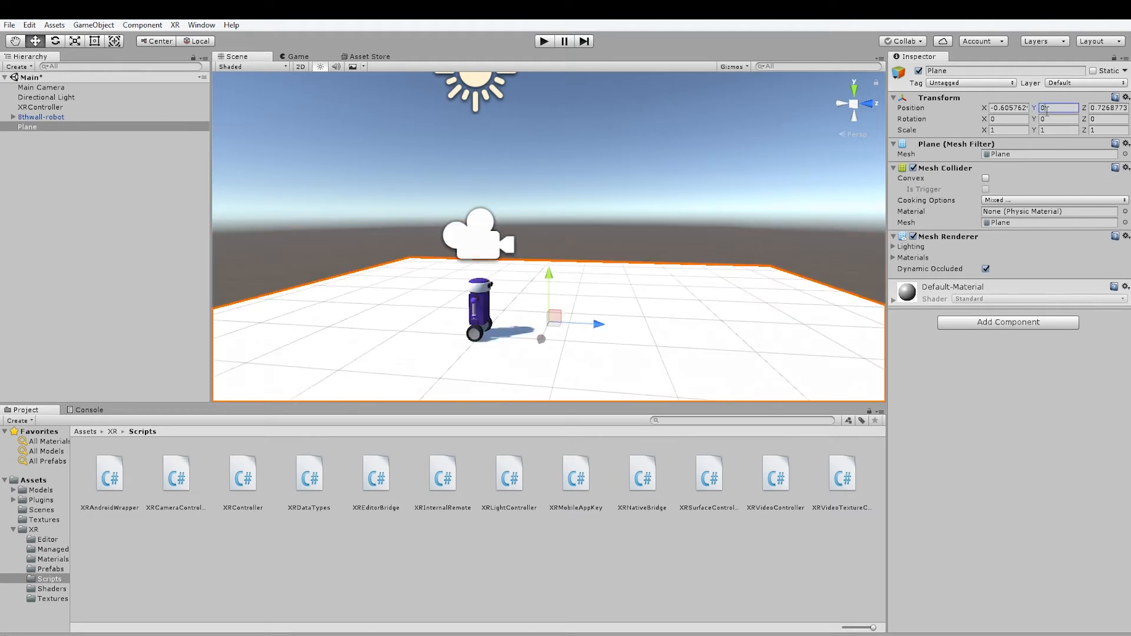
Find the XRTransparentSurface material among all project materials and apply it to the plane
alt+drag(607, 278, 595, 304)
click(669, 353)
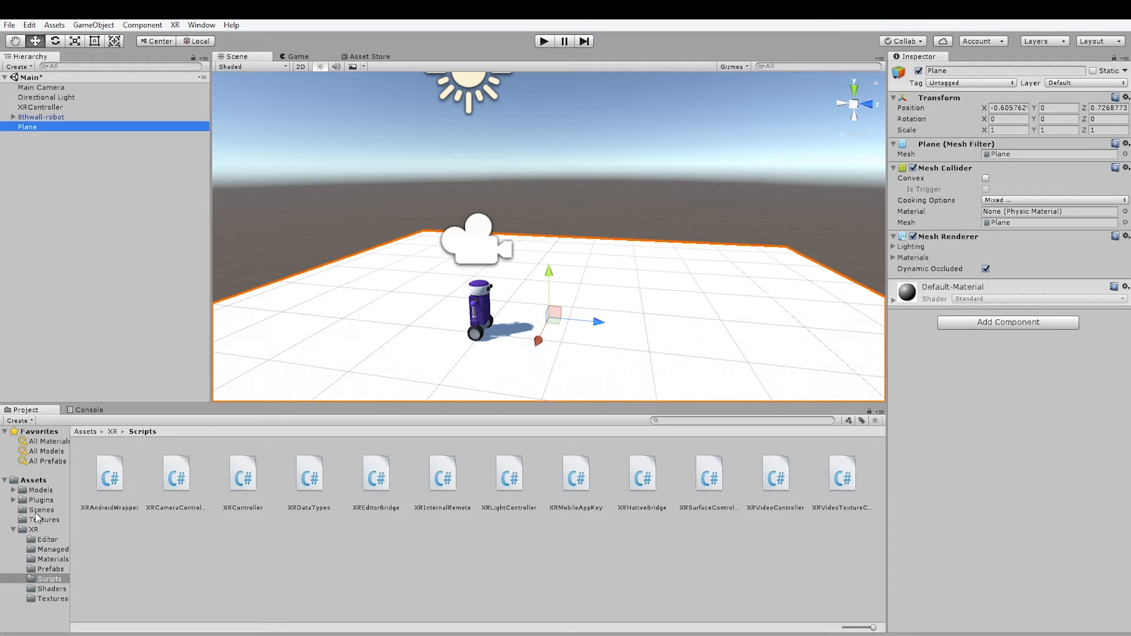
click(44, 442)
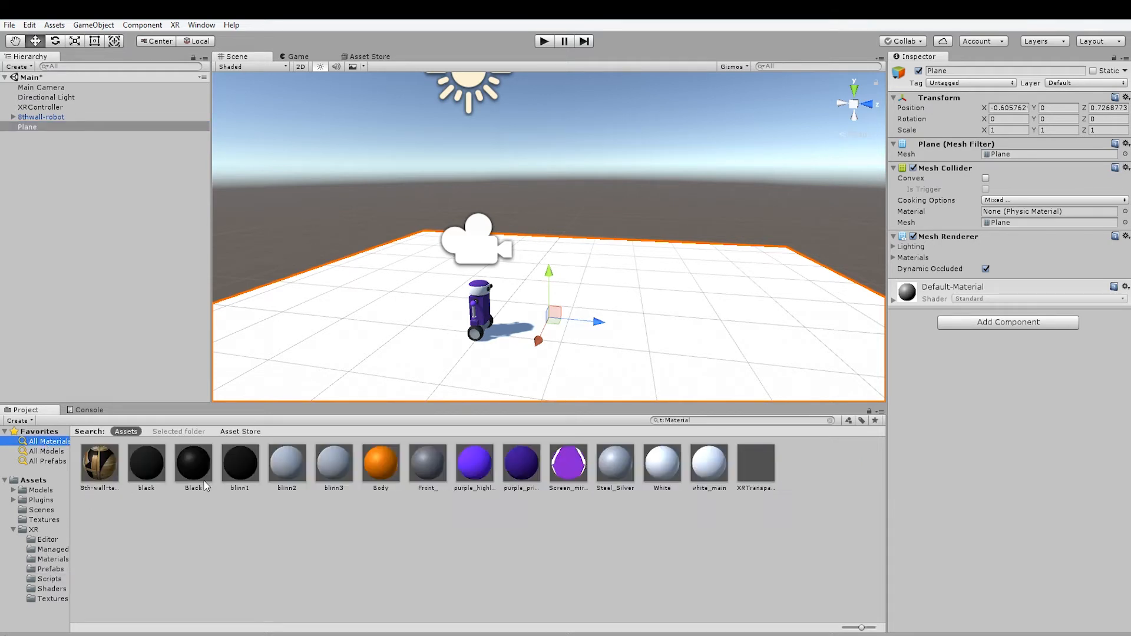
click(762, 471)
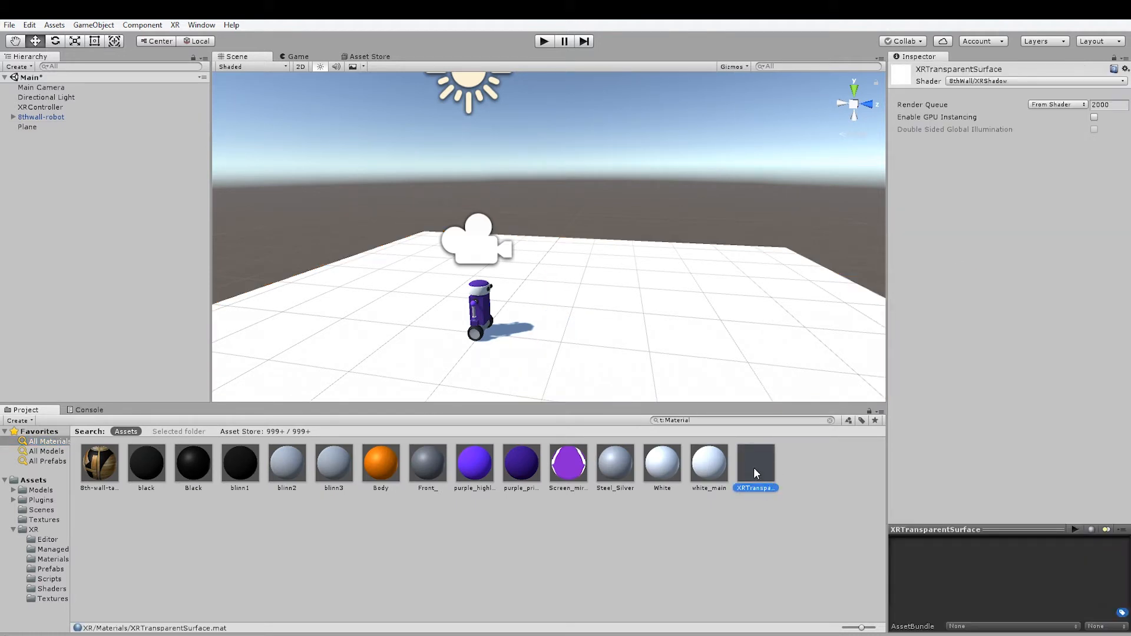
drag(755, 468, 635, 326)
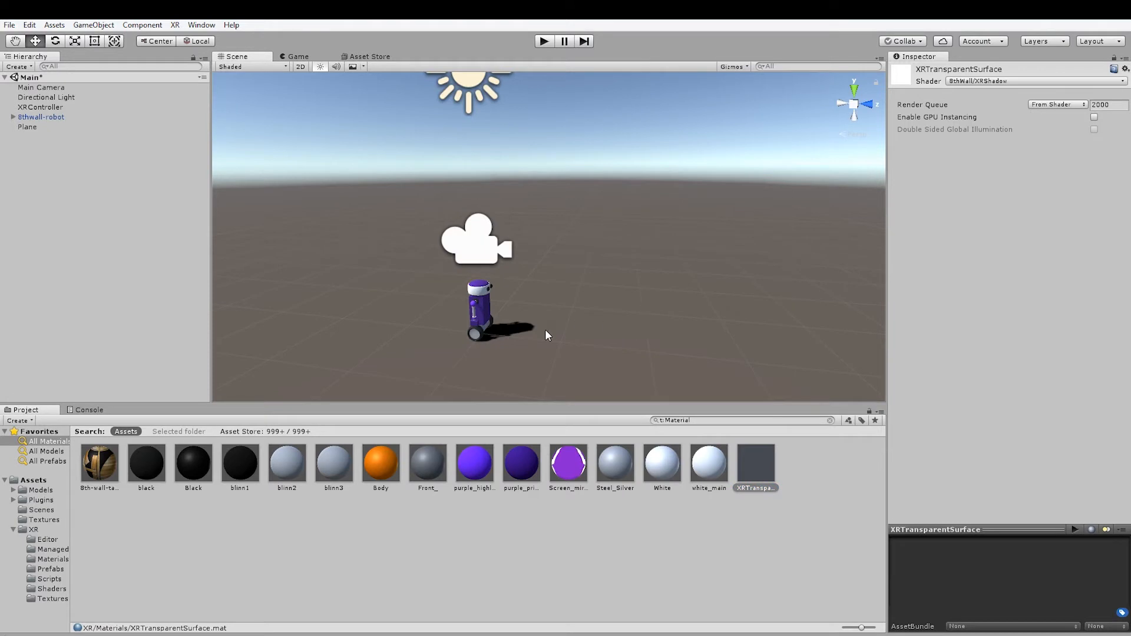
Scale the plane to 5 on the X, Y and Z axes
click(504, 345)
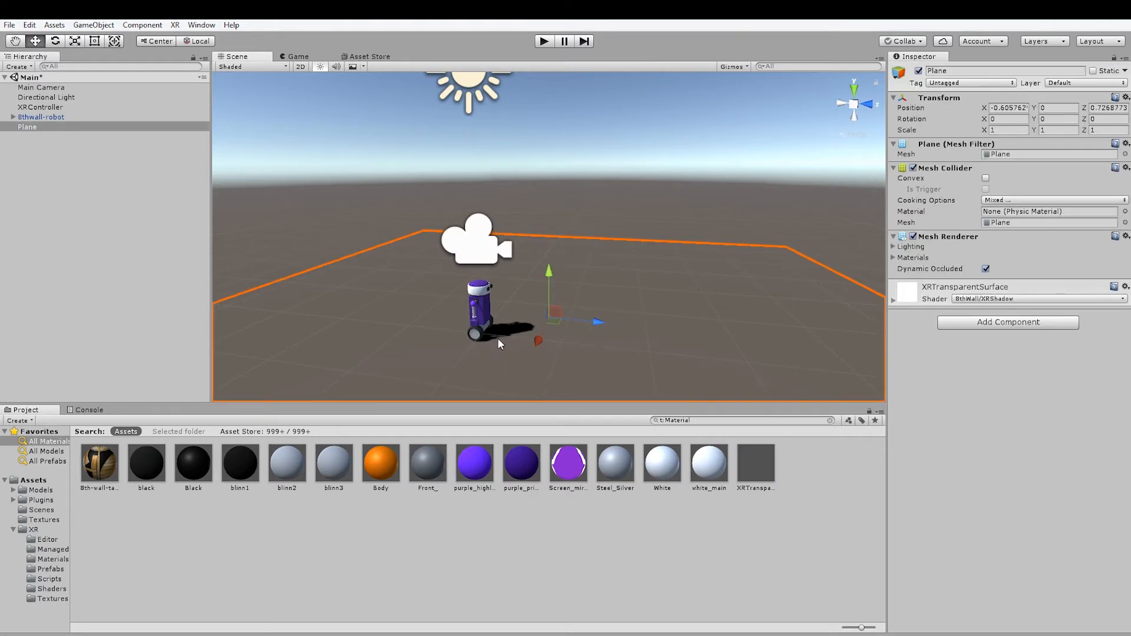
click(1014, 131)
text(5)
key(Tab)
text(5)
key(Tab)
text(5)
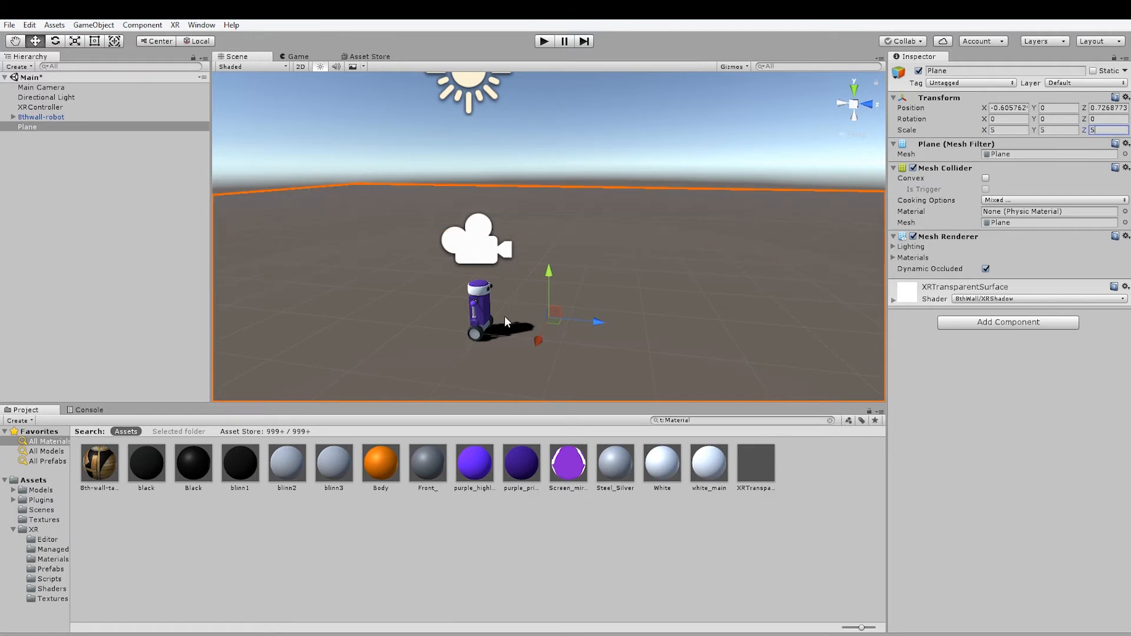
Slide the plane along Z to about -24.89 so its edge meets the robot, and try shifting the robot along Z
alt+right_drag(719, 317, 573, 278)
drag(600, 259, 202, 248)
alt+right_drag(425, 276, 596, 308)
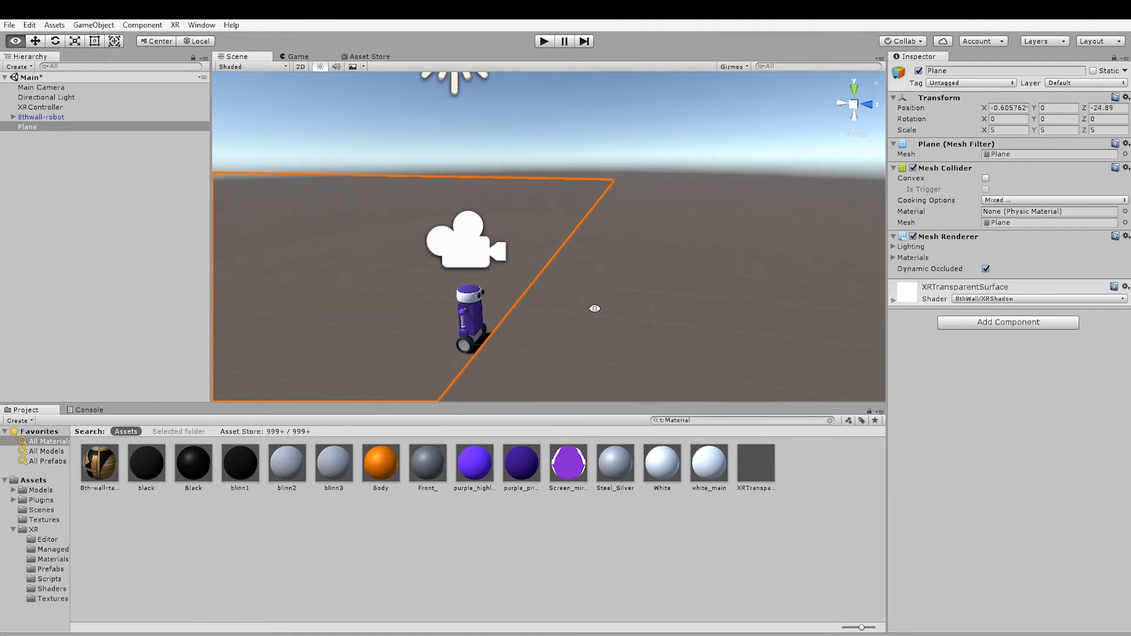
alt+drag(595, 308, 607, 313)
alt+middle_drag(481, 321, 497, 273)
click(495, 272)
drag(544, 274, 515, 278)
key(ctrl+z)
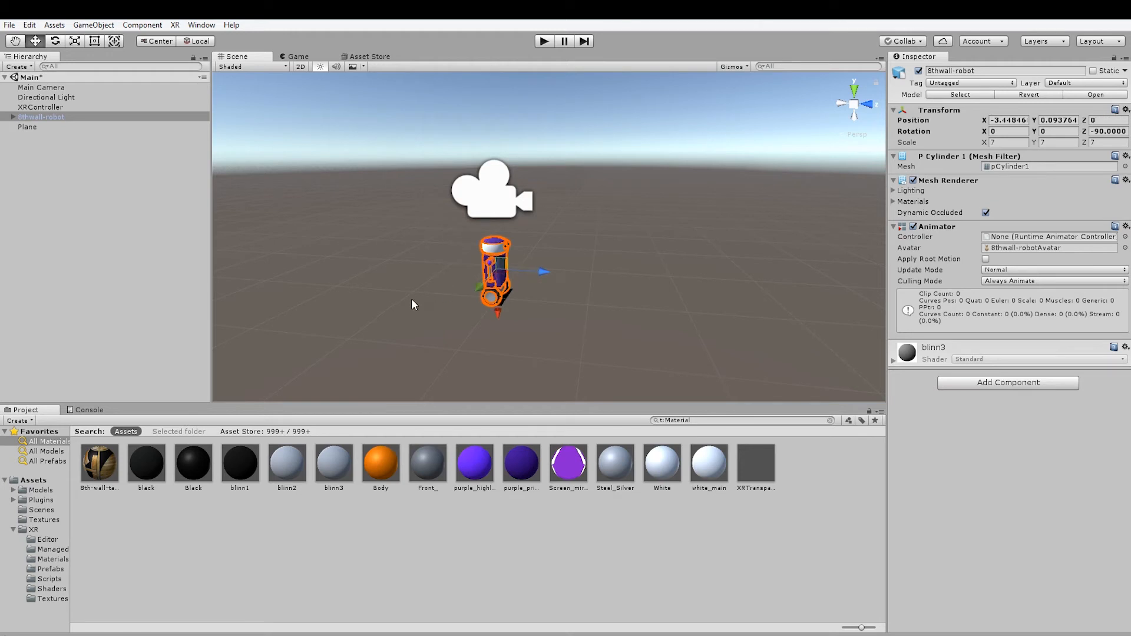
Slide the plane back along Z to 0 so it extends beneath the robot on all sides
click(414, 303)
alt+right_drag(619, 271, 353, 283)
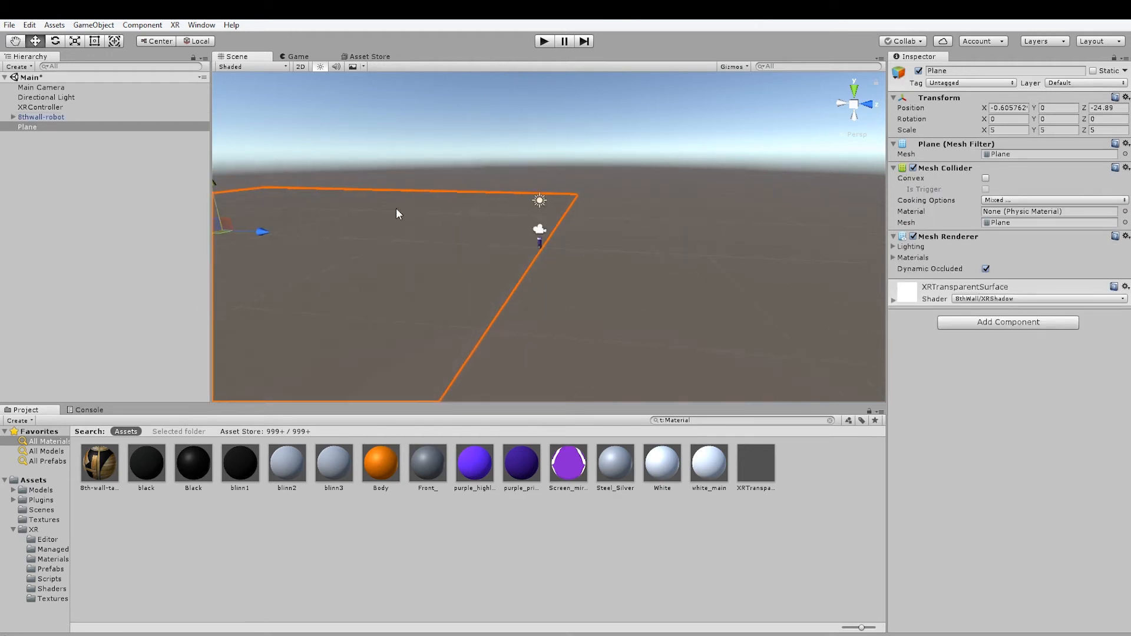
drag(258, 230, 520, 238)
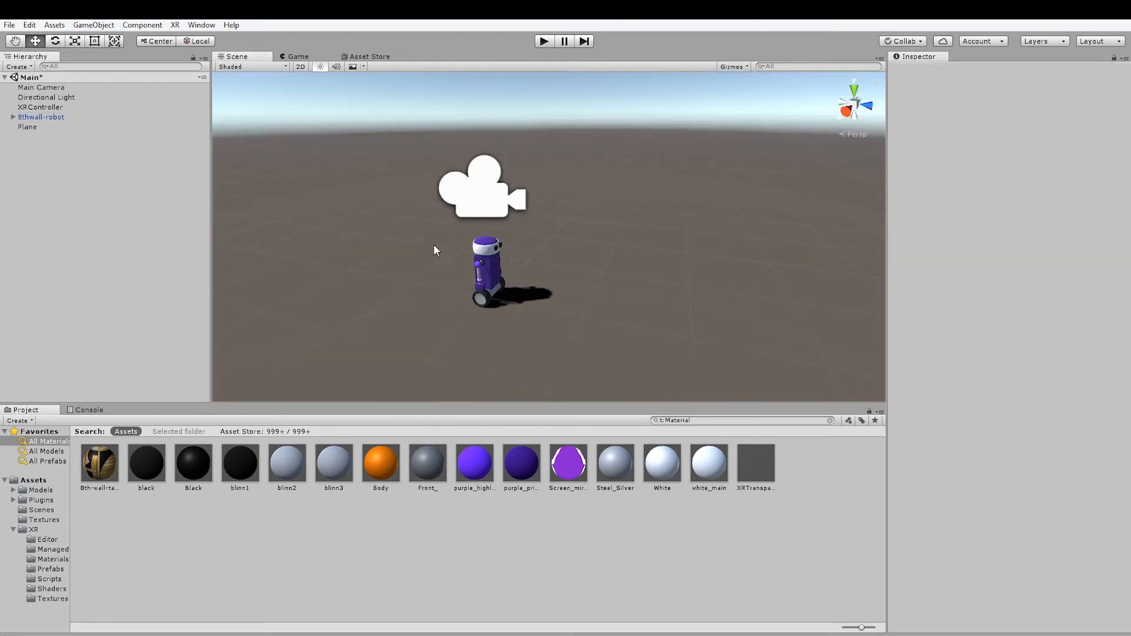
click(567, 305)
drag(528, 303, 560, 301)
key(ctrl+z)
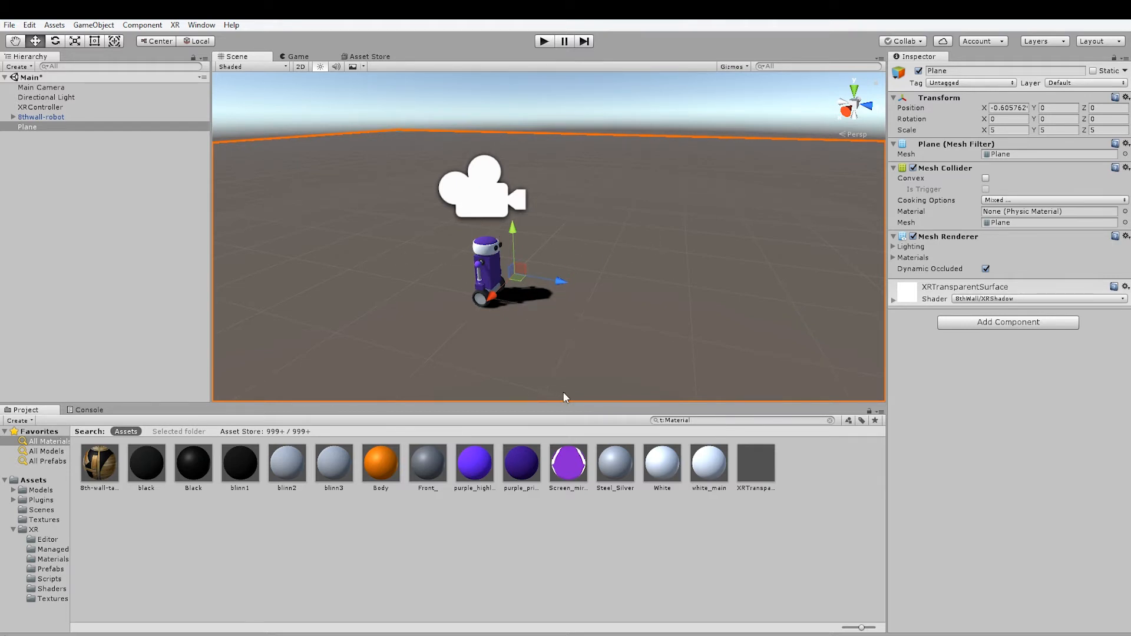
Make 8thwall-robot a child of the Plane in the scene hierarchy
click(74, 179)
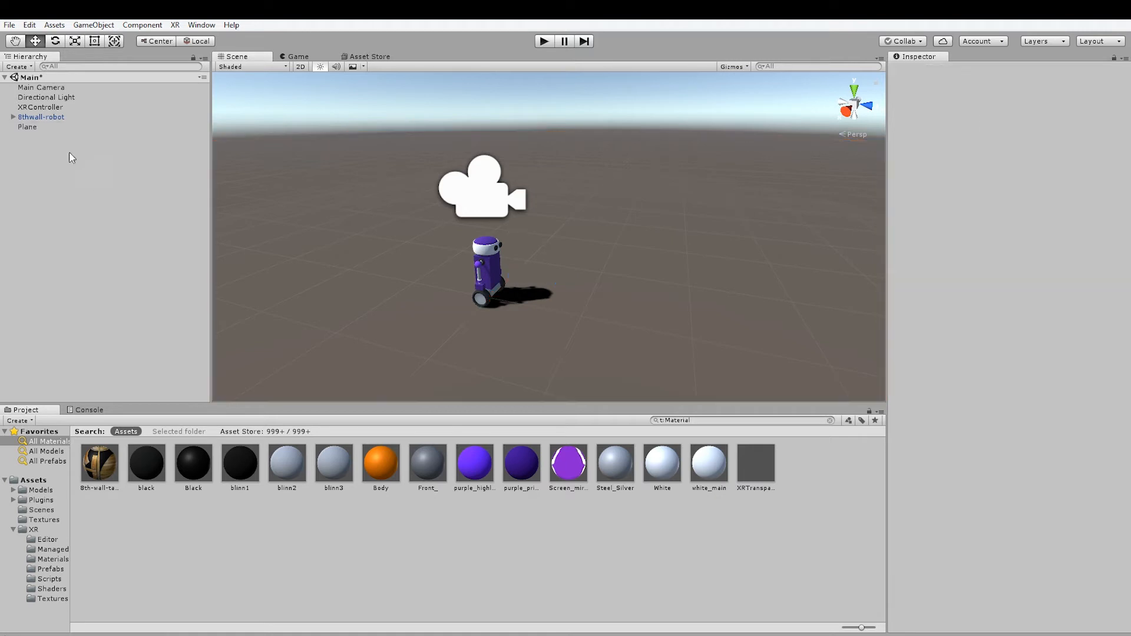
drag(39, 117, 35, 130)
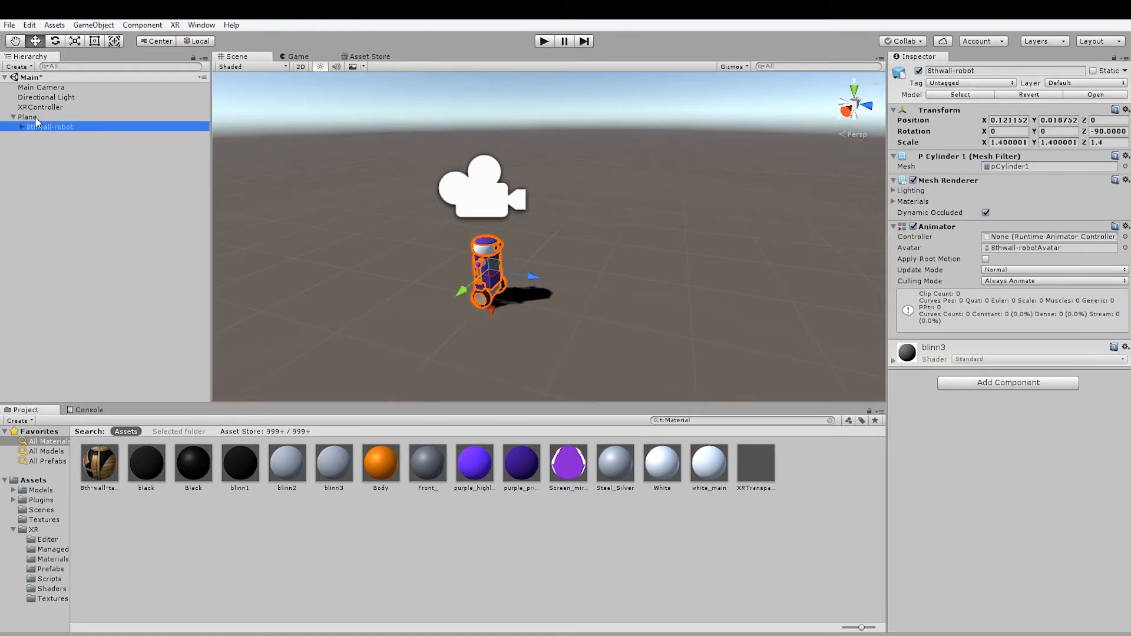
Try moving the Plane together with its child robot, and undo the move
click(27, 116)
drag(517, 249, 506, 279)
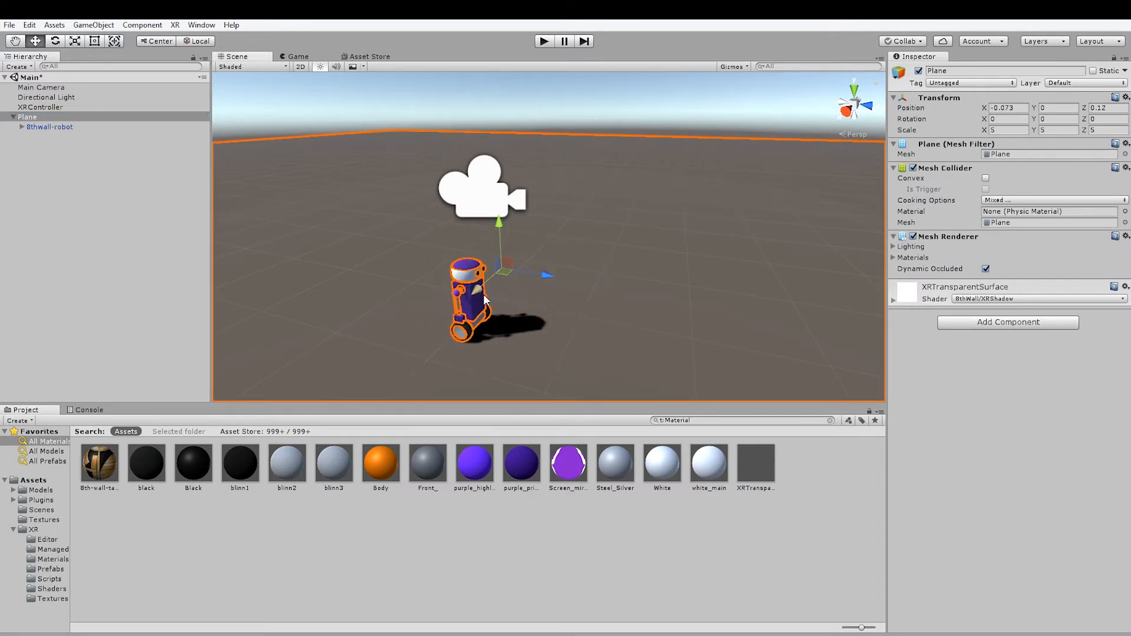
key(ctrl+z)
click(79, 174)
Attach the XRSurfaceController script from the XR Scripts folder to the Plane and enable Deform To Surface
click(45, 119)
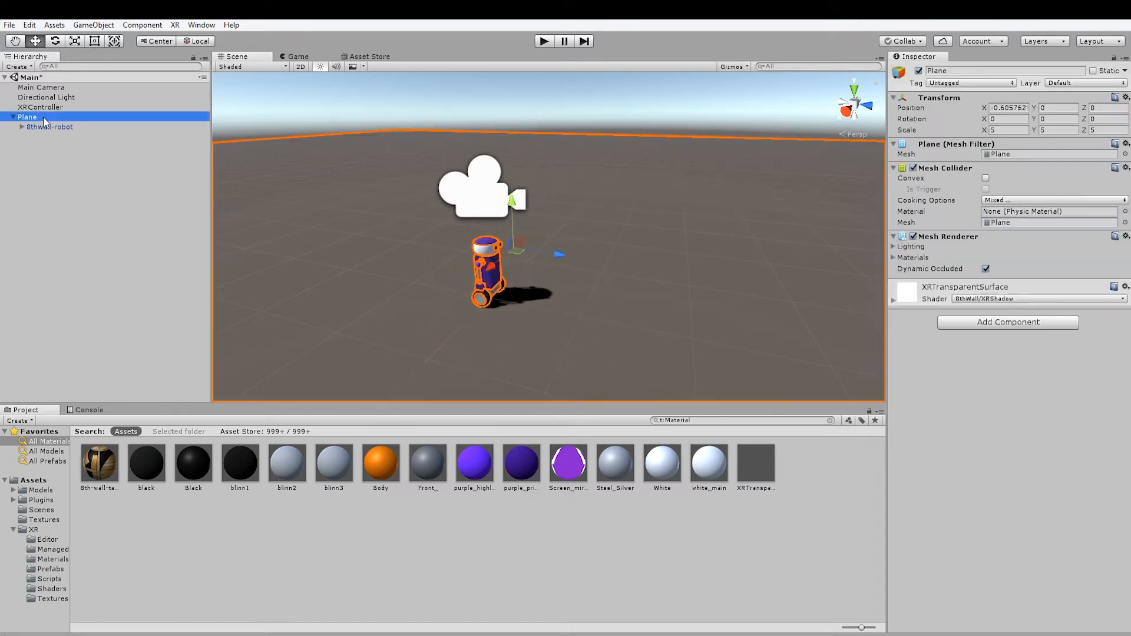
click(33, 530)
click(44, 579)
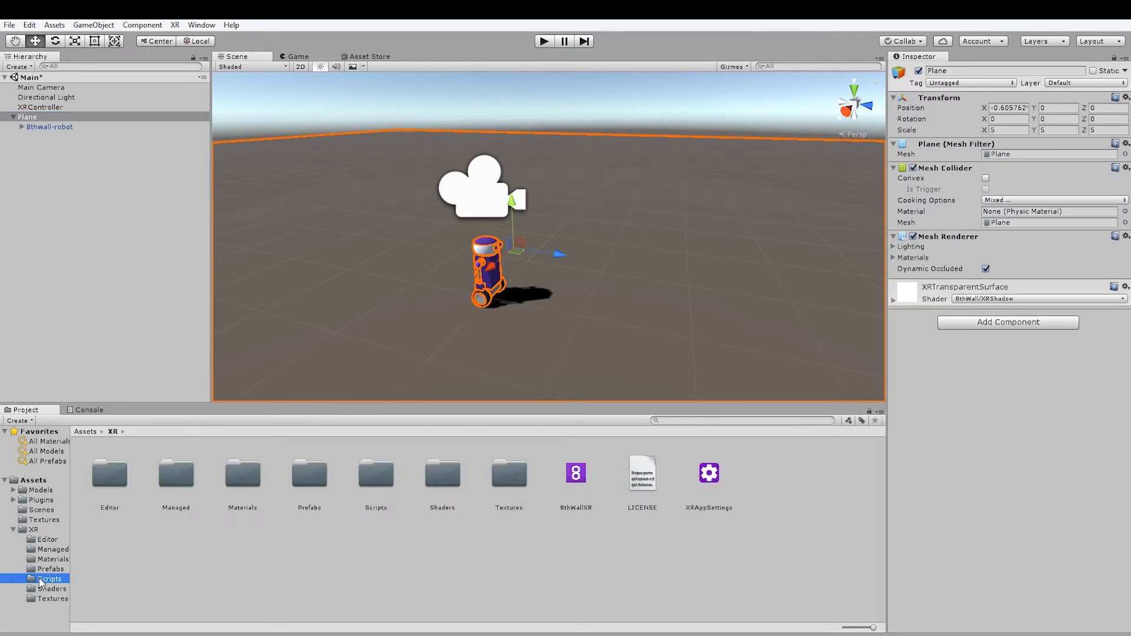
click(704, 489)
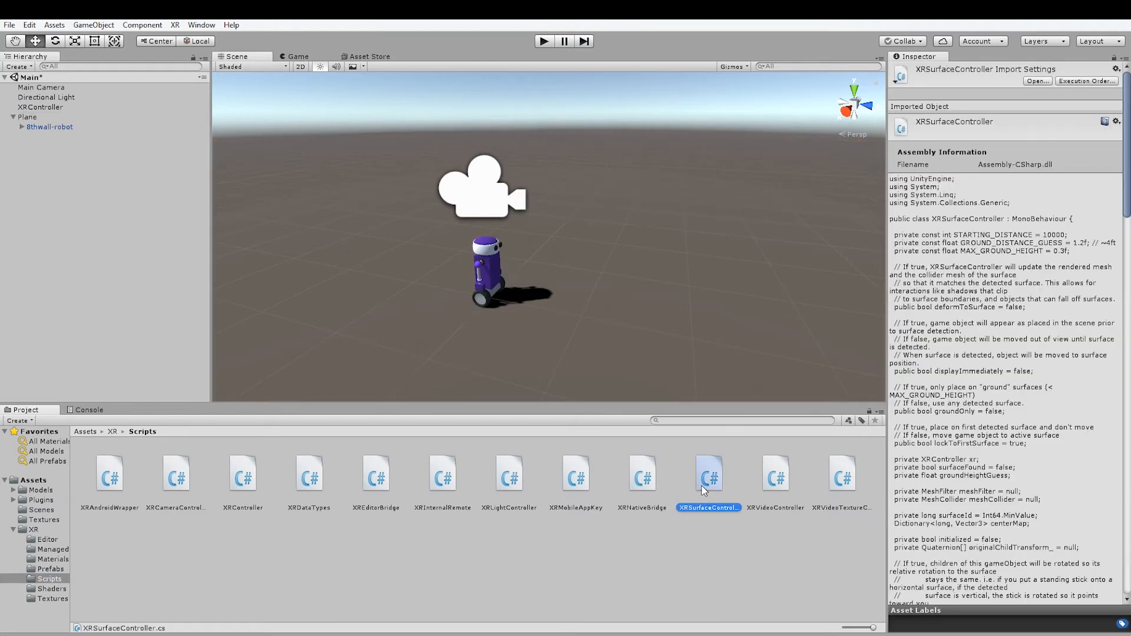
click(341, 270)
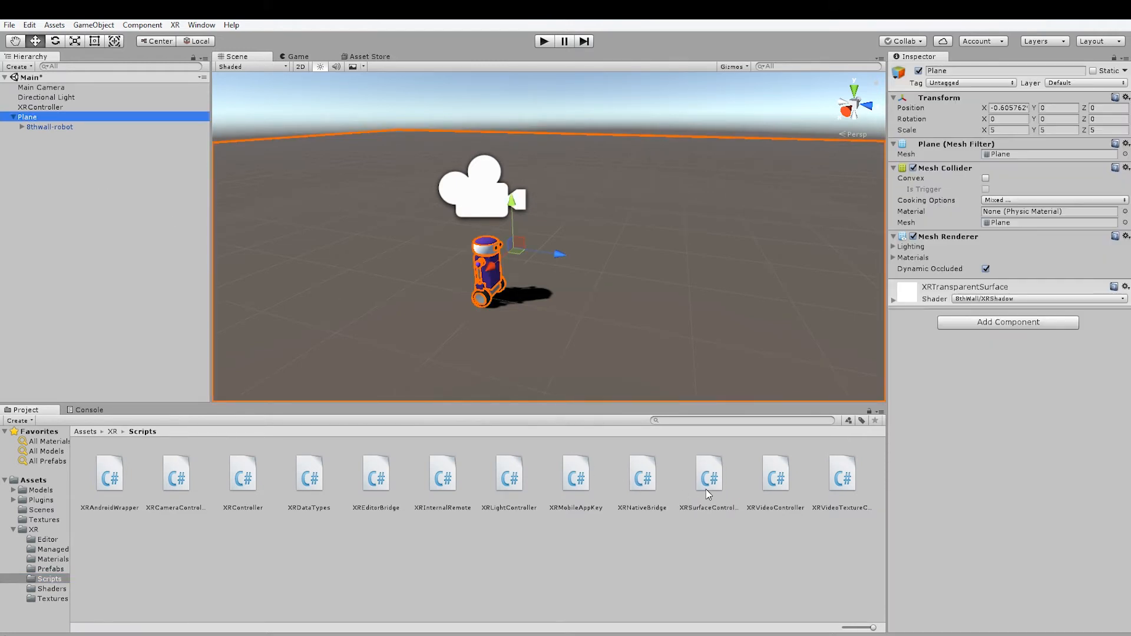
click(50, 119)
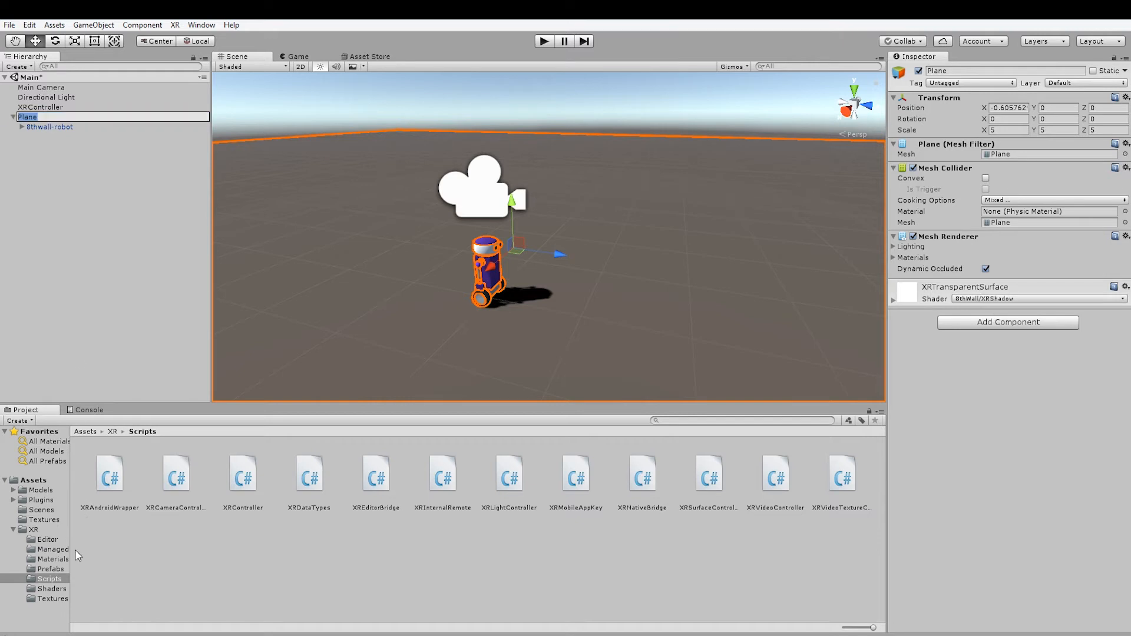
click(51, 581)
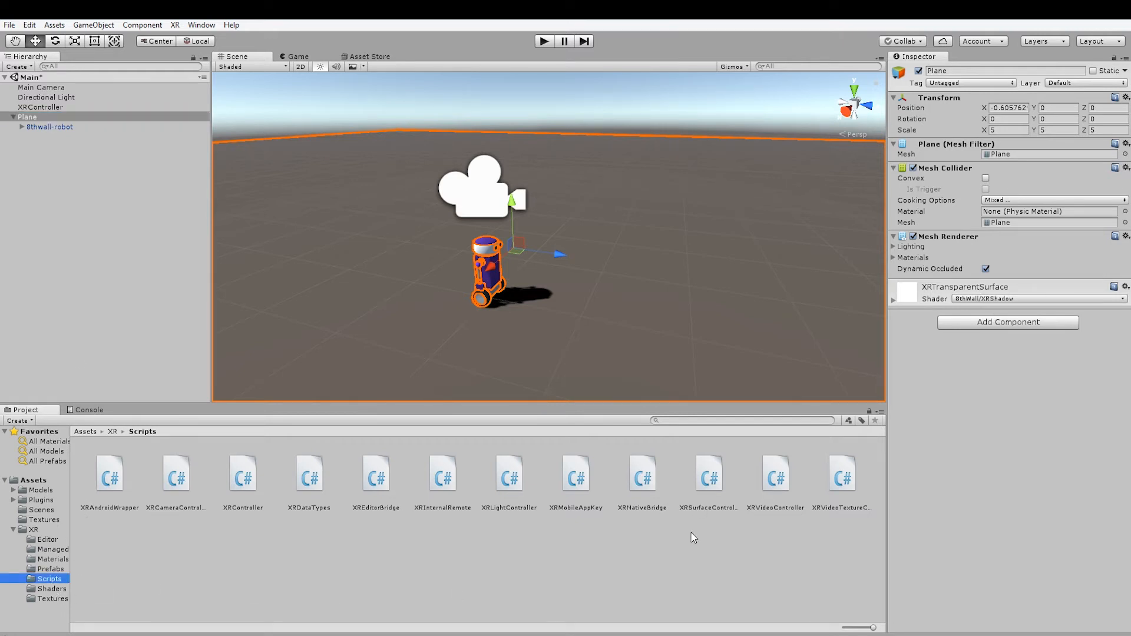
drag(710, 478, 1001, 397)
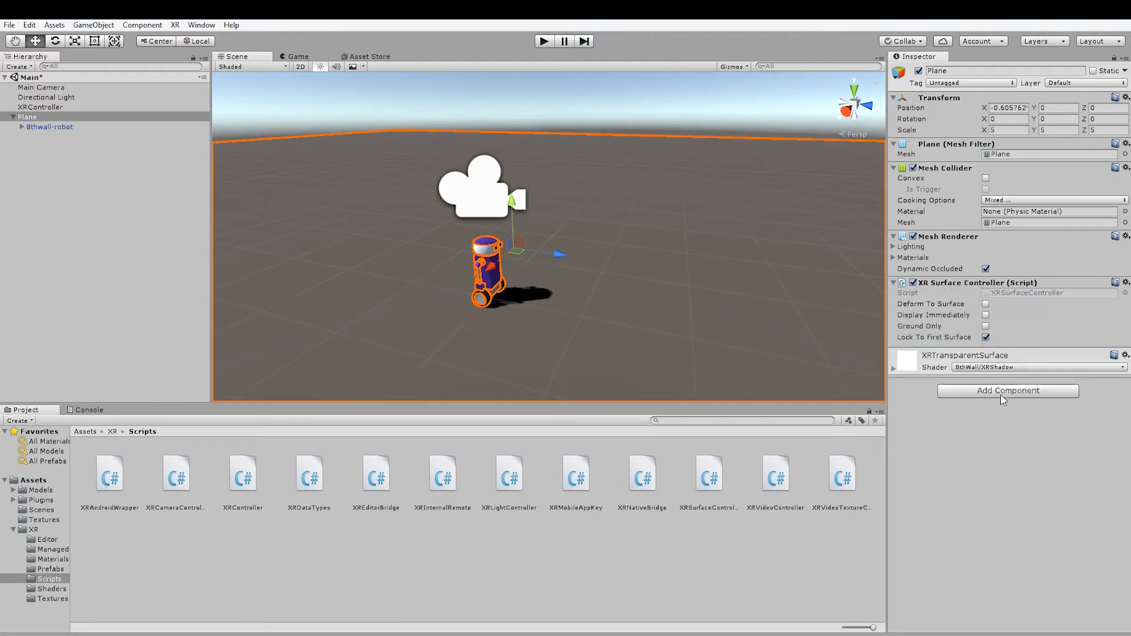
click(986, 305)
In the project's Quality settings, set Shadow Resolution to Very High Resolution and Shadow Projection to Close Fit
alt+drag(511, 300, 424, 326)
alt+right_drag(424, 326, 609, 313)
alt+middle_drag(543, 314, 578, 257)
alt+right_drag(578, 258, 542, 310)
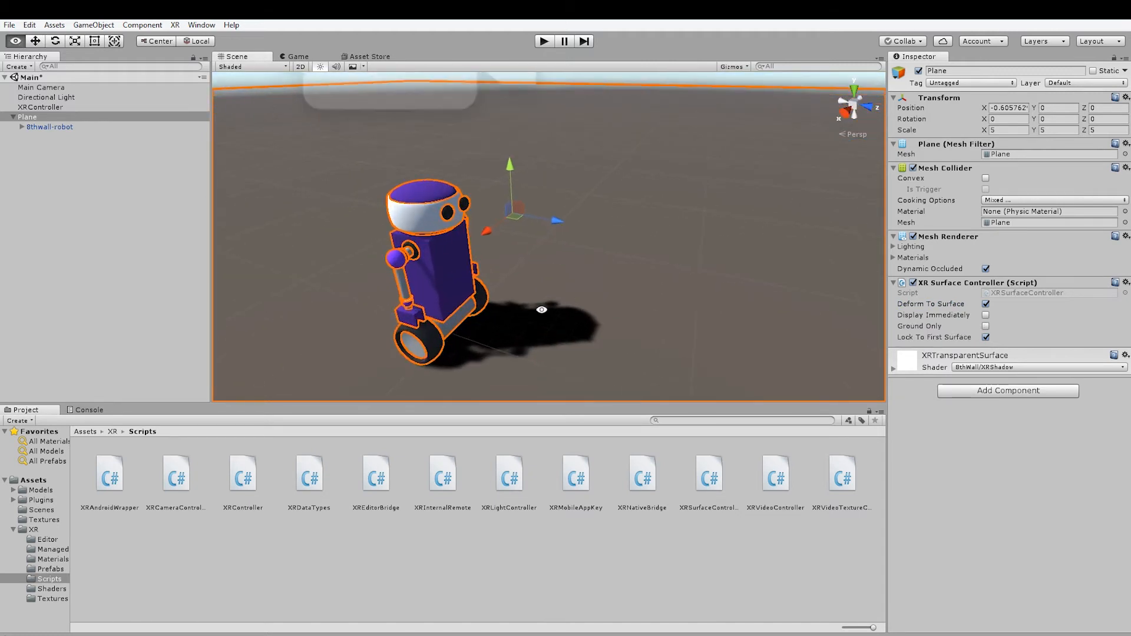
alt+drag(541, 310, 494, 291)
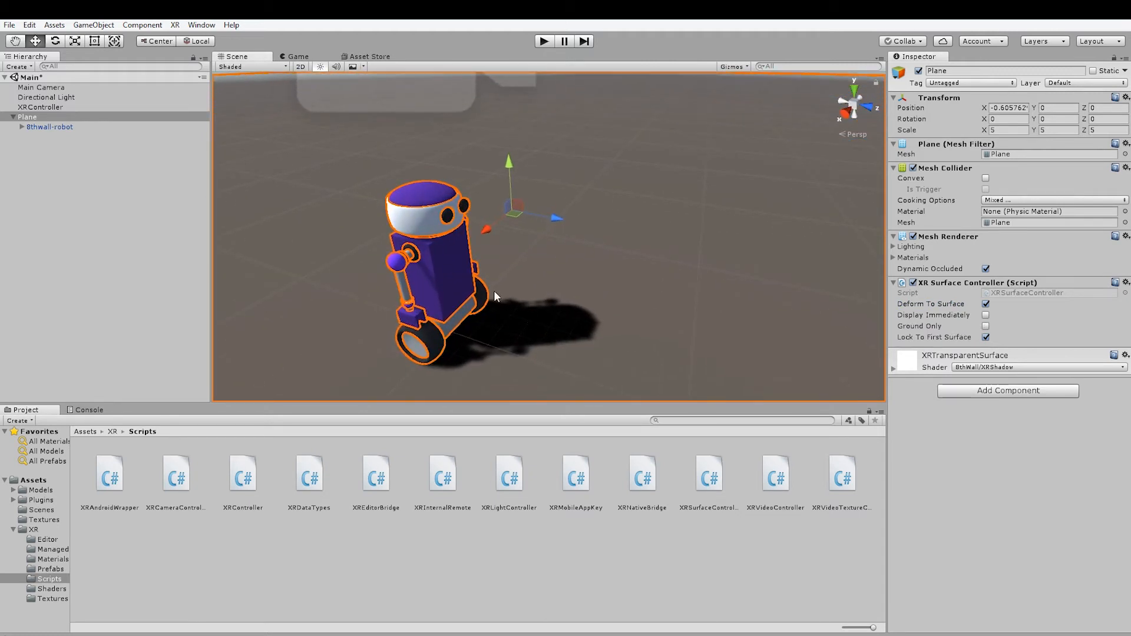
click(30, 24)
mouse_move(77, 334)
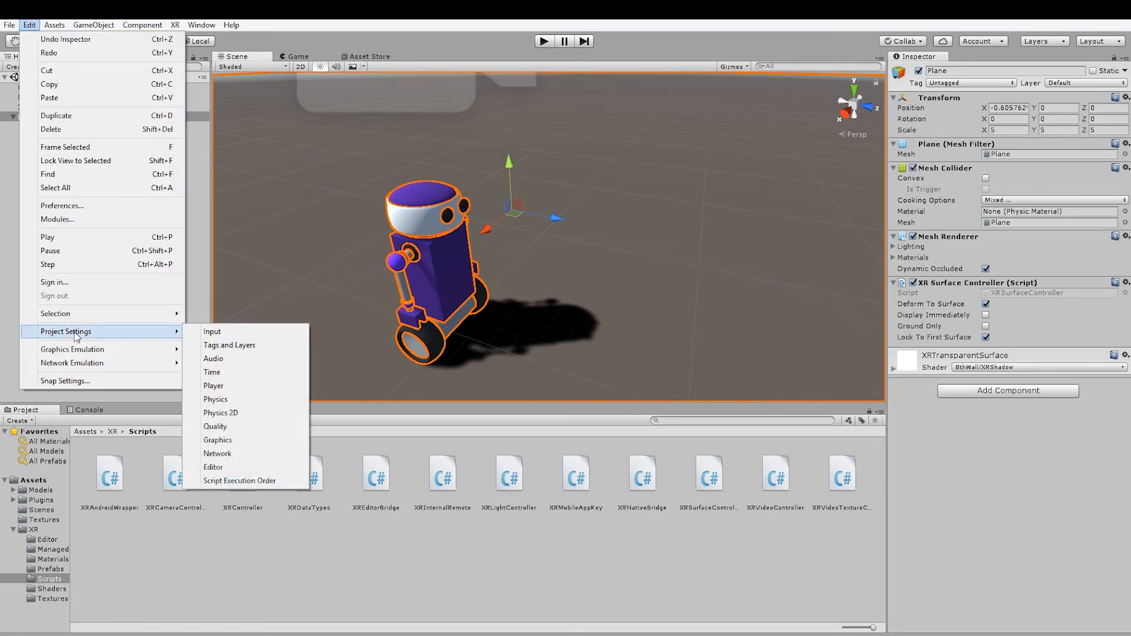
click(237, 426)
click(988, 386)
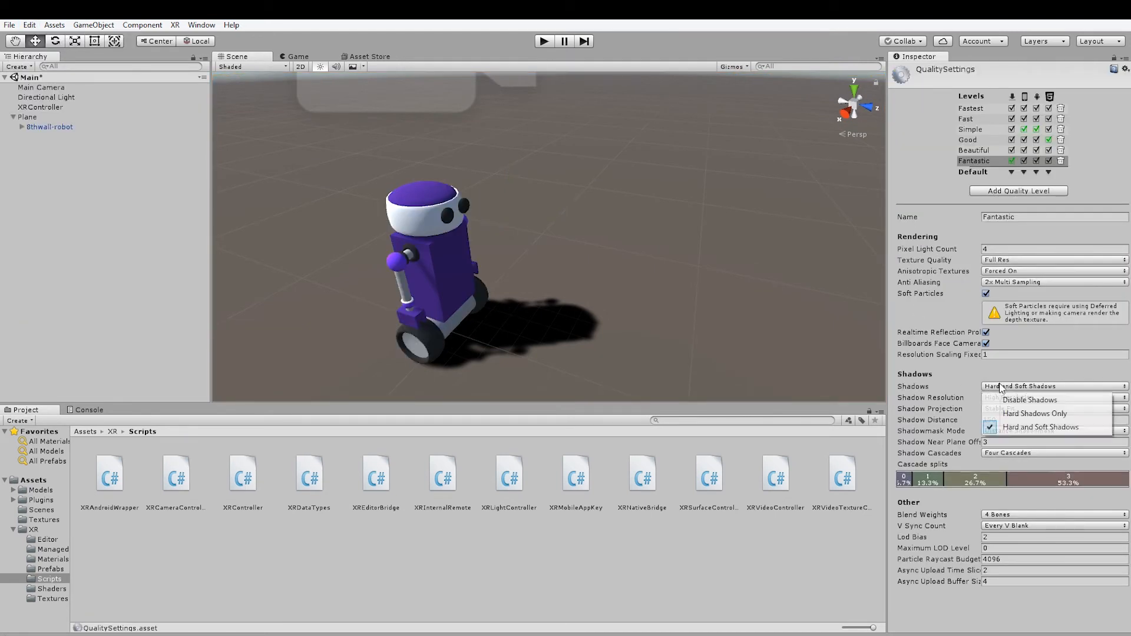
click(972, 389)
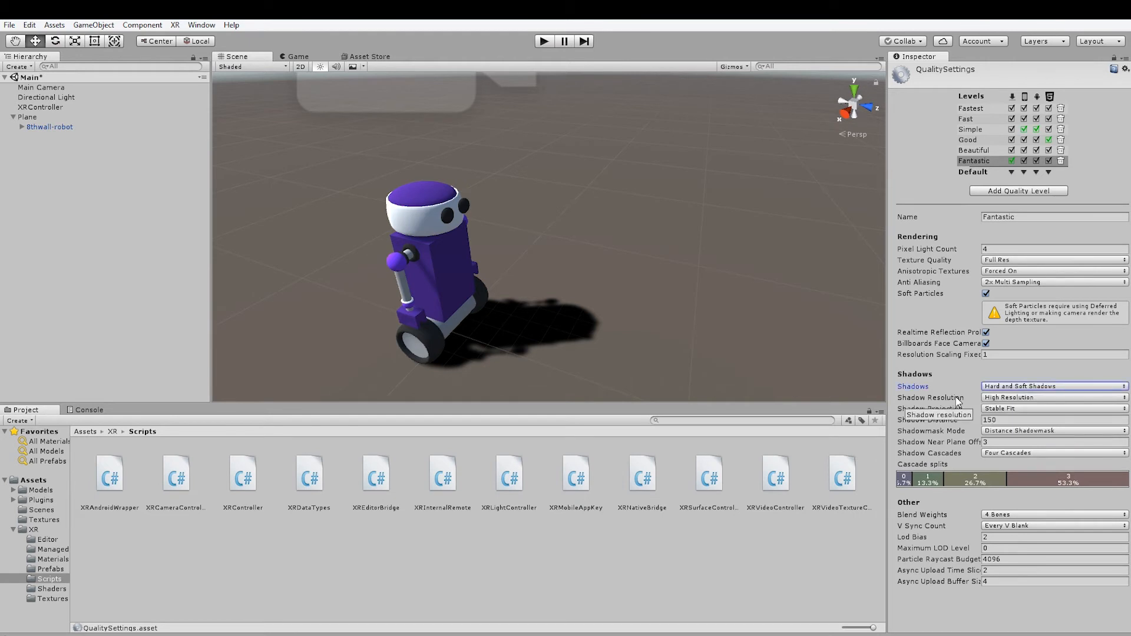
click(990, 397)
click(1000, 453)
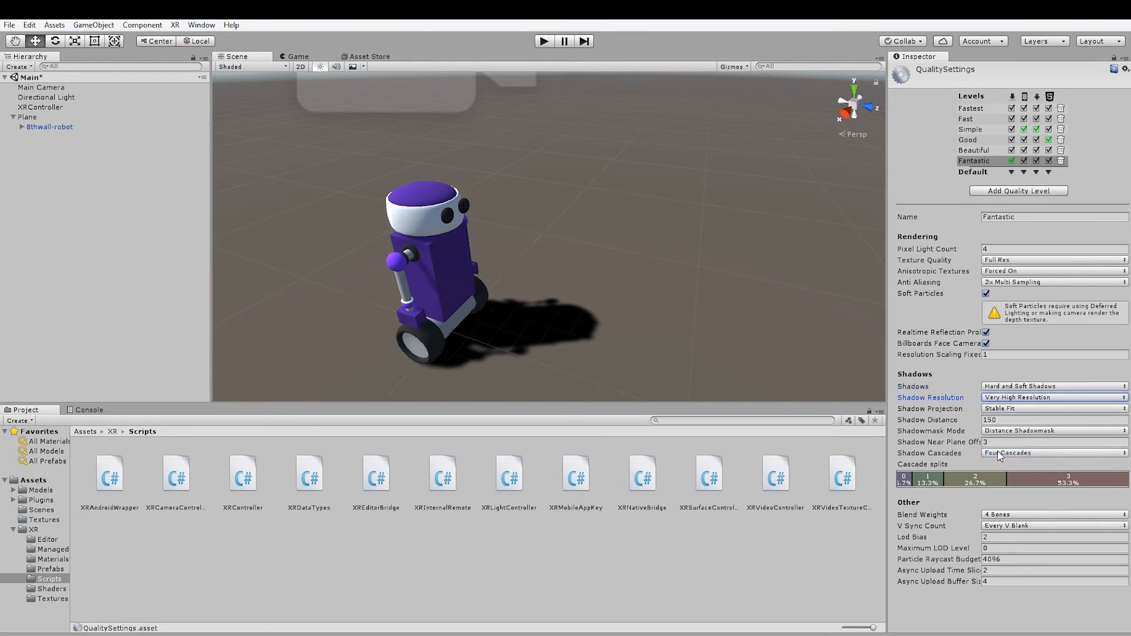
click(1001, 410)
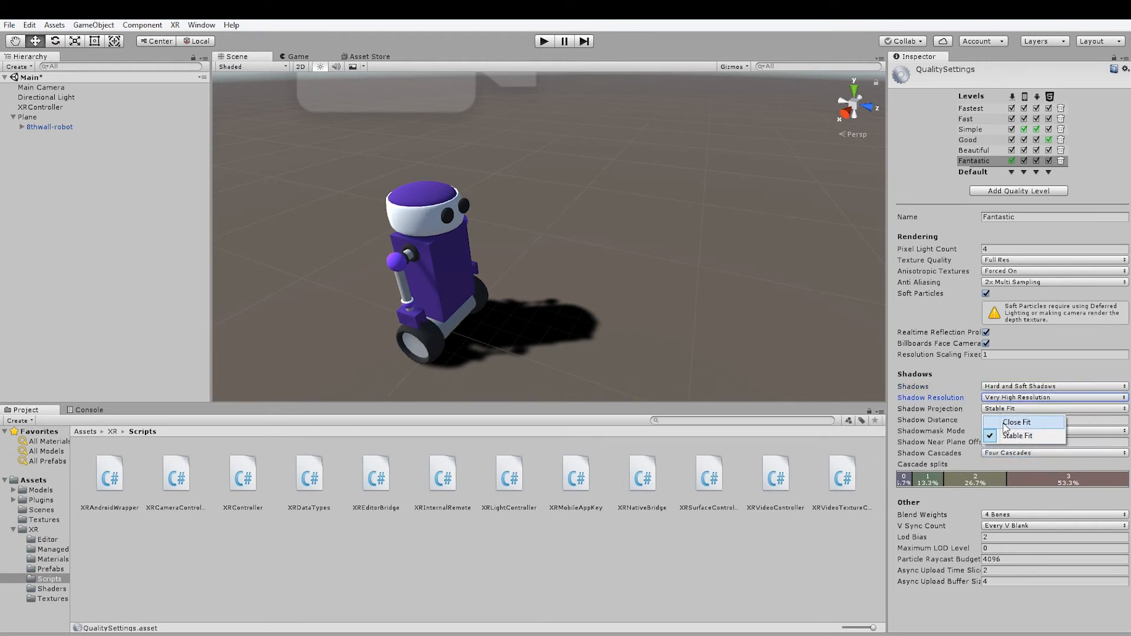
click(1016, 422)
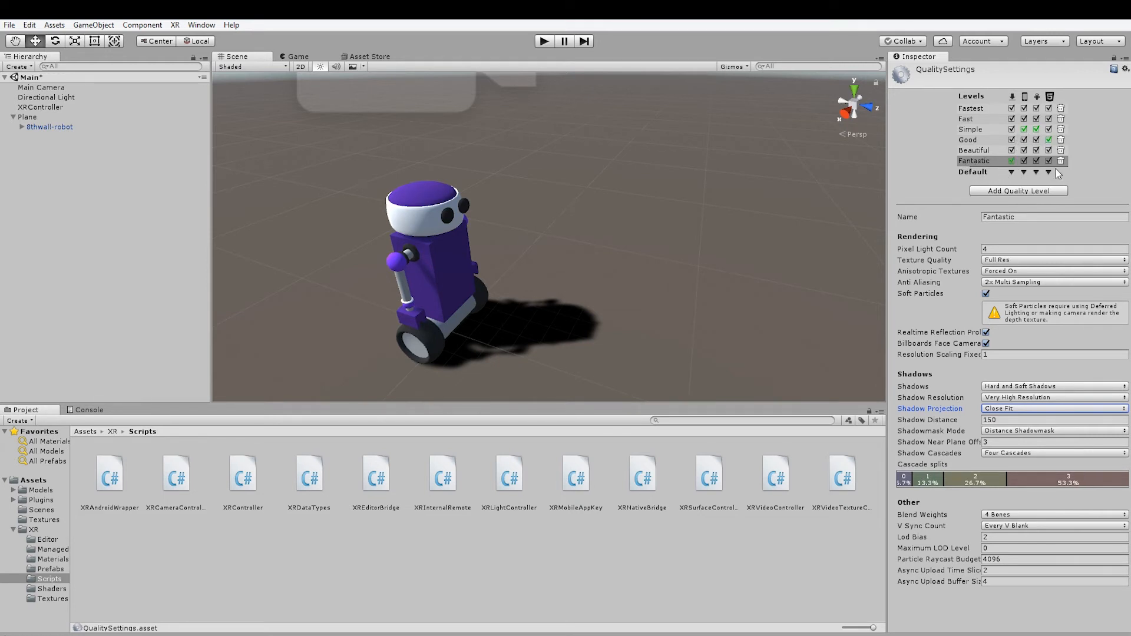
Make Fantastic the default quality level for all four platforms
click(1011, 172)
click(1043, 256)
click(1023, 172)
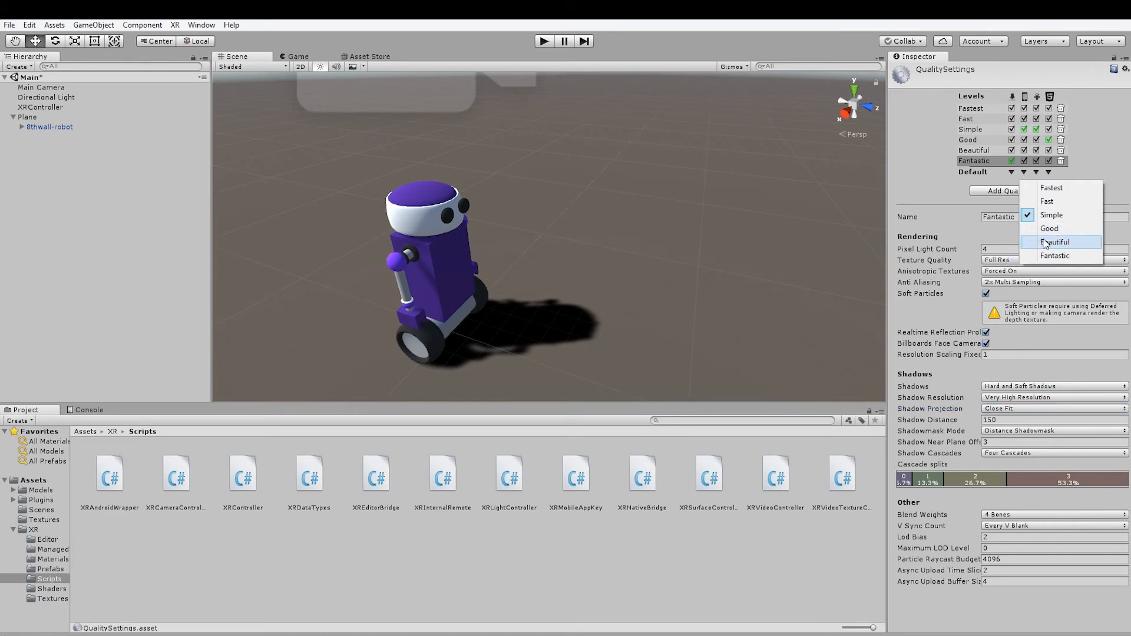
click(1054, 256)
click(1036, 172)
click(1056, 256)
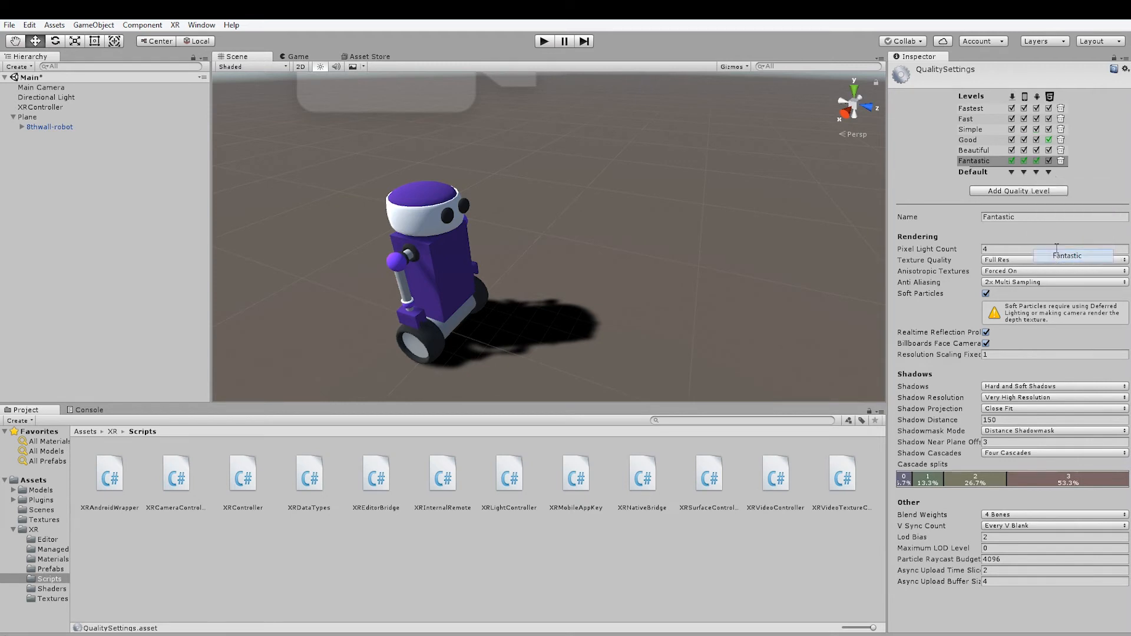
click(1048, 172)
click(1099, 256)
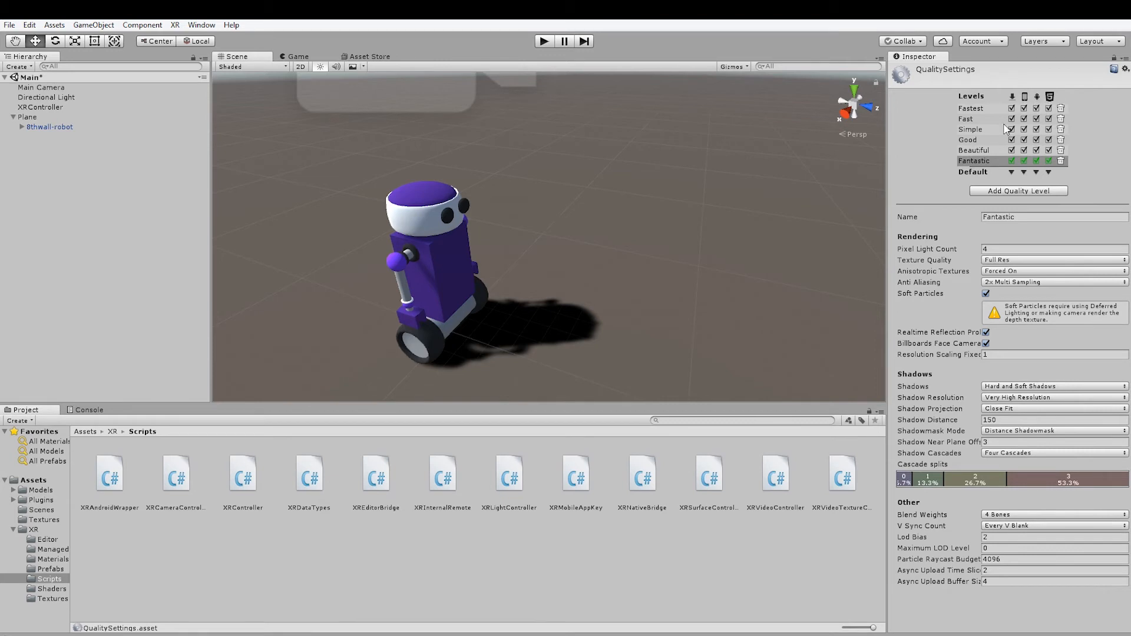
Lower the realtime shadow strength of the Directional Light
click(63, 98)
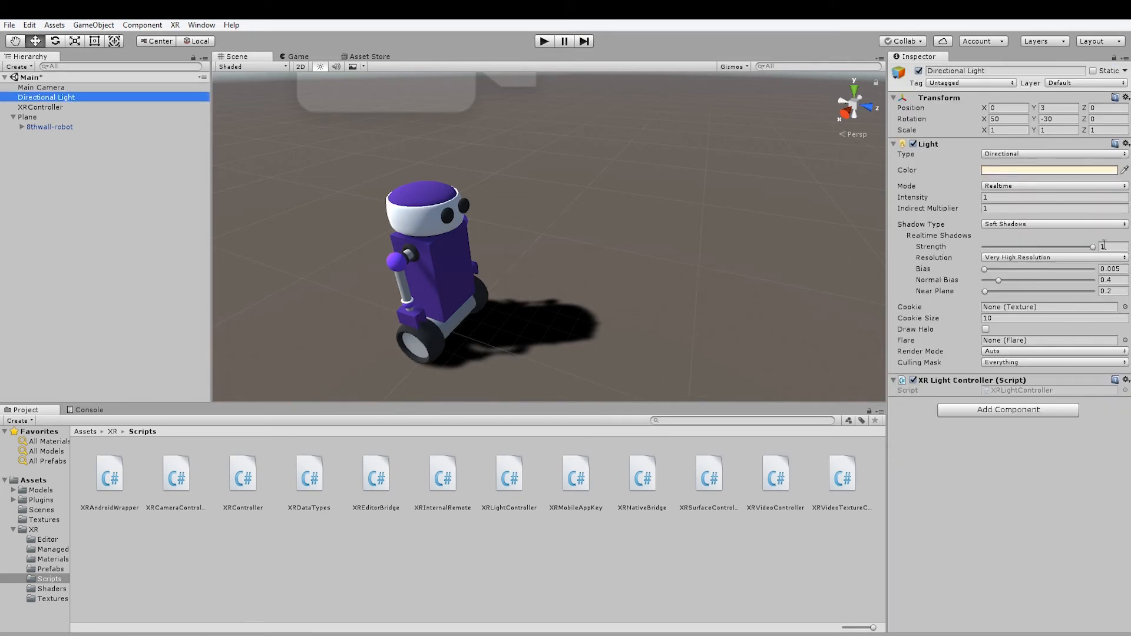
drag(1094, 247, 1061, 251)
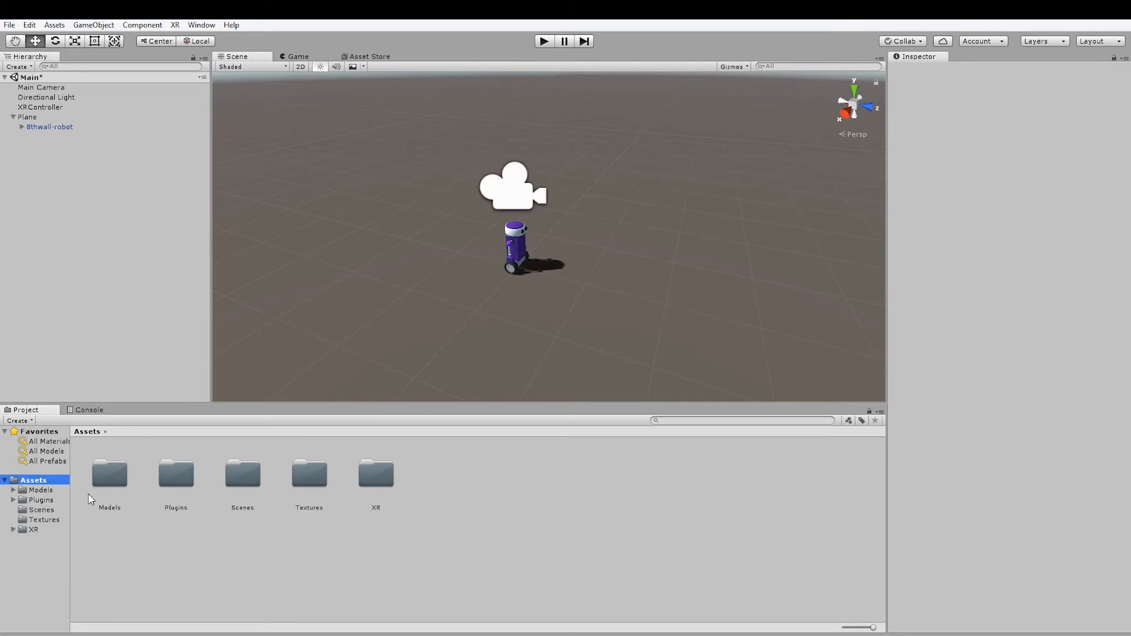
Check the animation import settings of the 8thwall-robot model in the Models folder
click(41, 489)
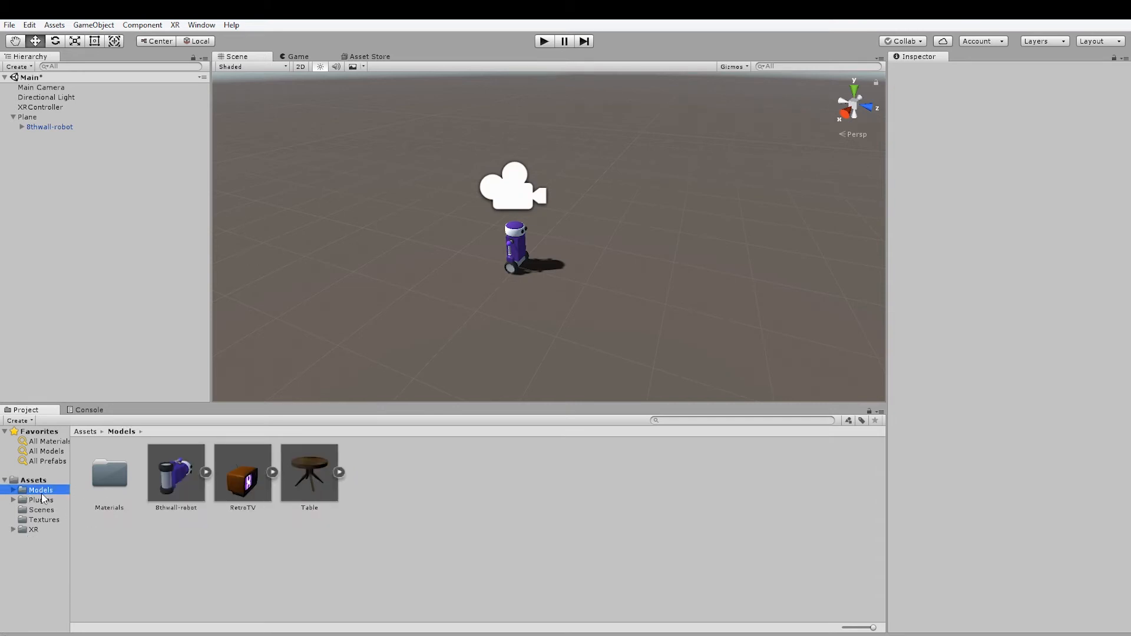
click(171, 486)
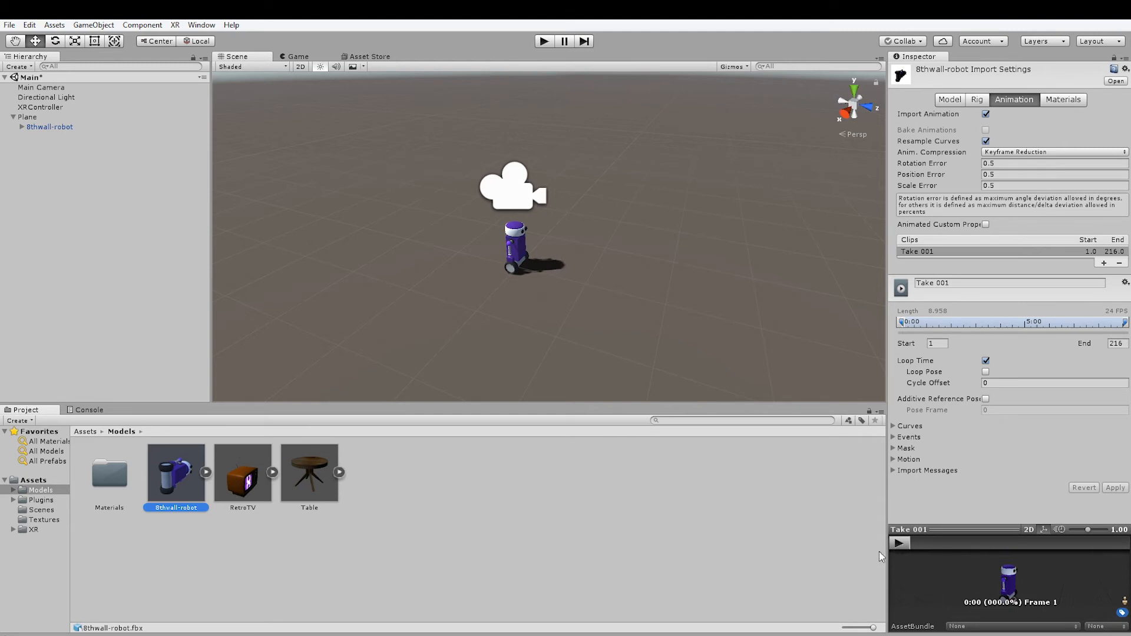
click(453, 523)
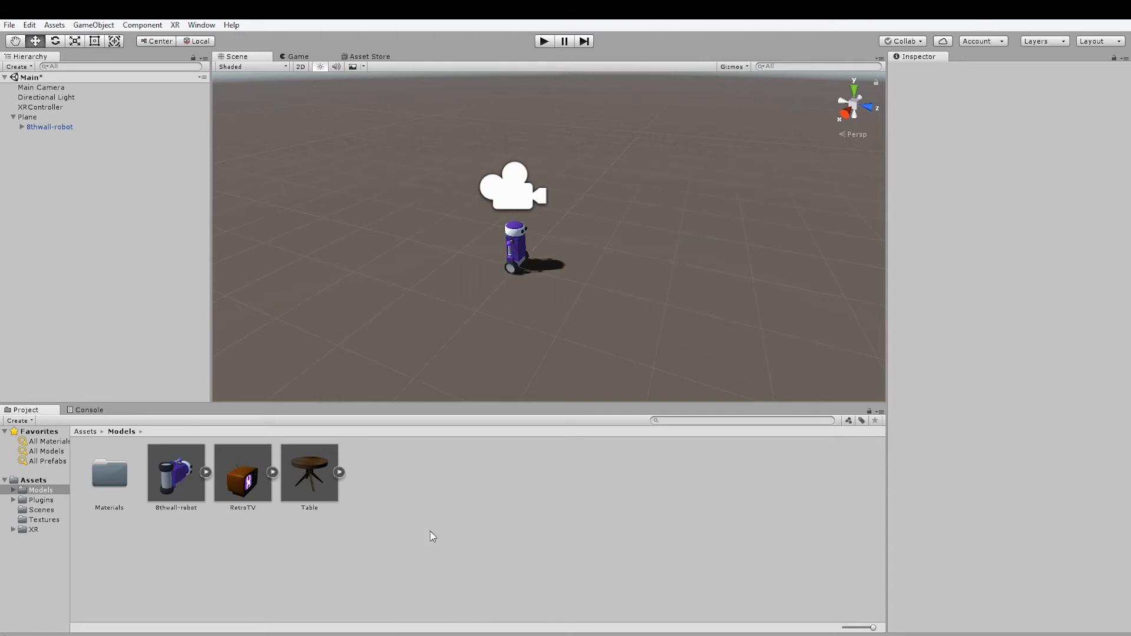
Create an Animator Controller named PlayRobotAnimation in the Models folder and open it for editing
right_click(444, 493)
mouse_move(495, 257)
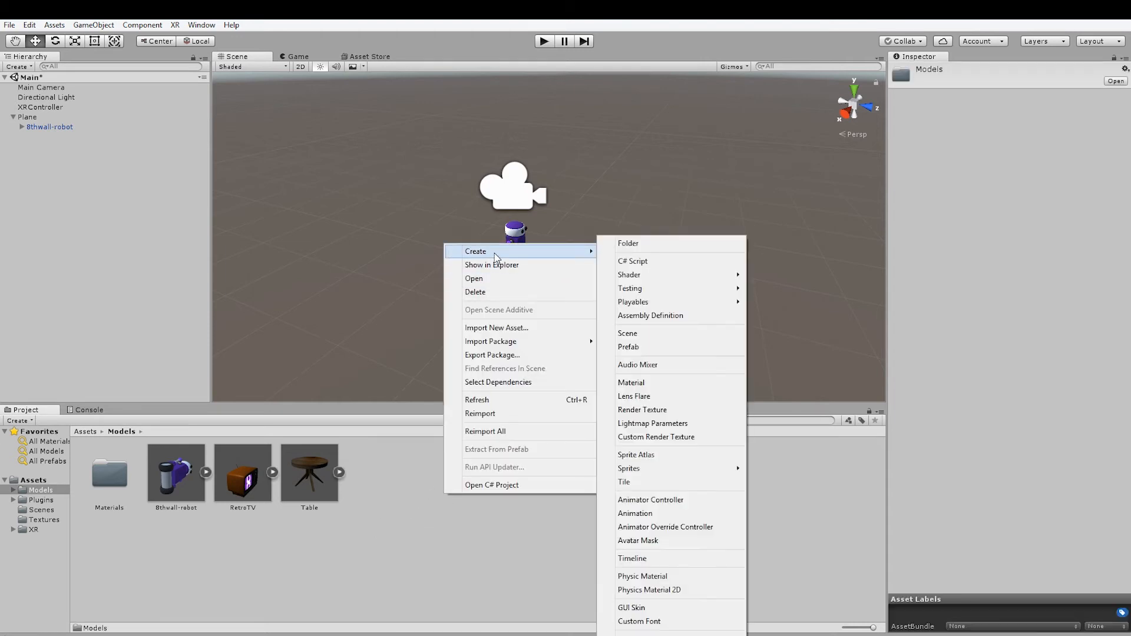
click(683, 501)
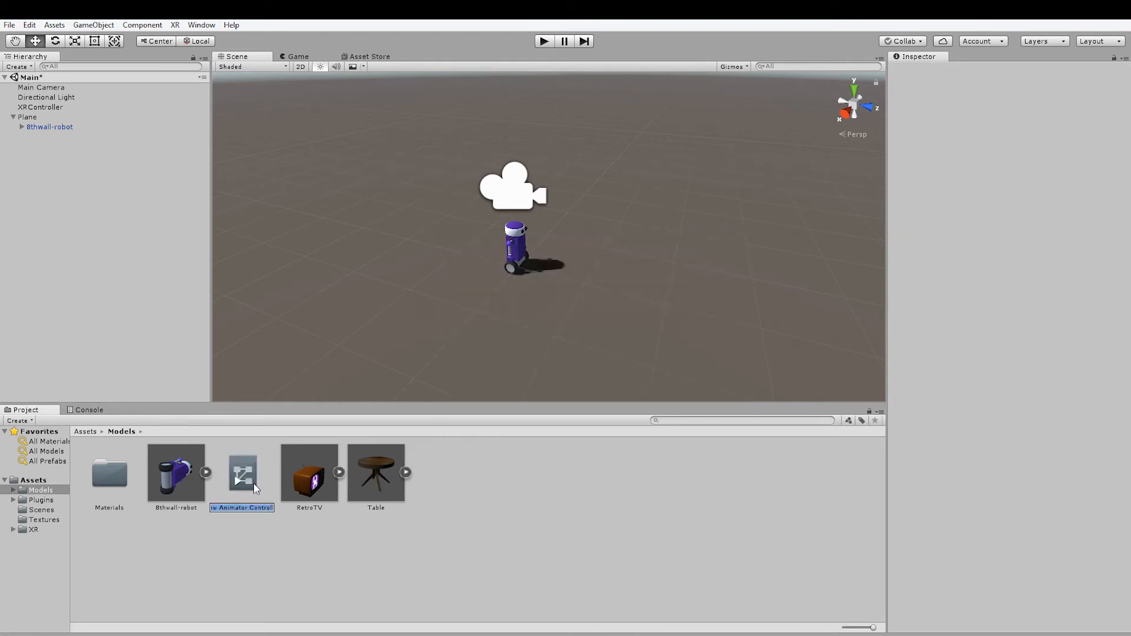
text(PlayRobotAnimation)
key(Return)
double_click(249, 472)
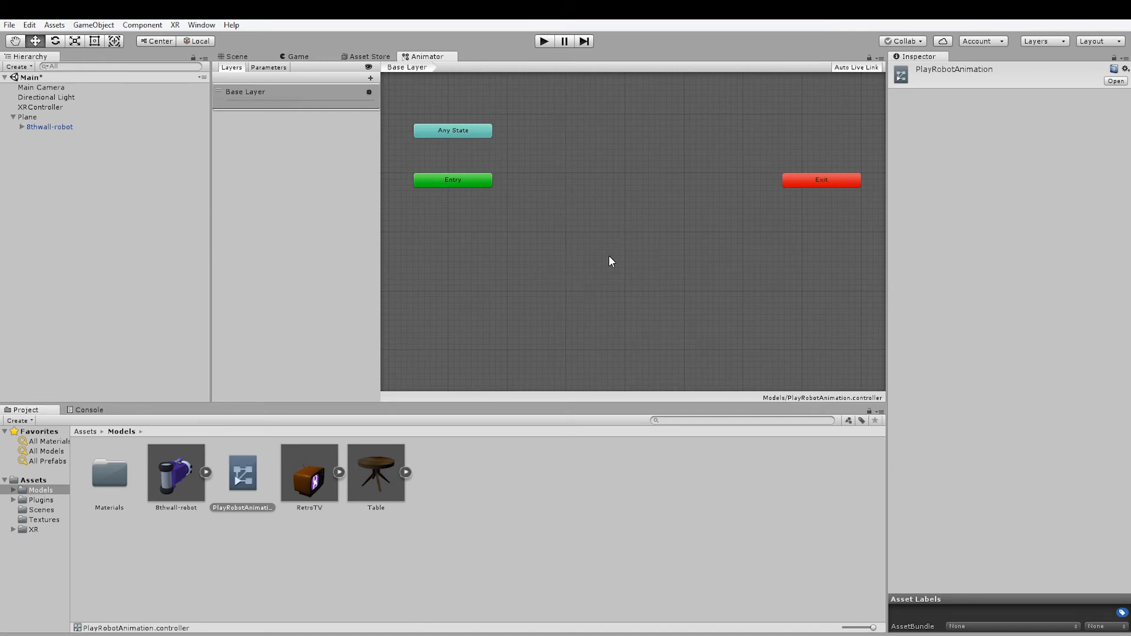
Add the Take 001 clip from the 8thwall-robot model to the PlayRobotAnimation graph as a state below and beside Entry
click(204, 475)
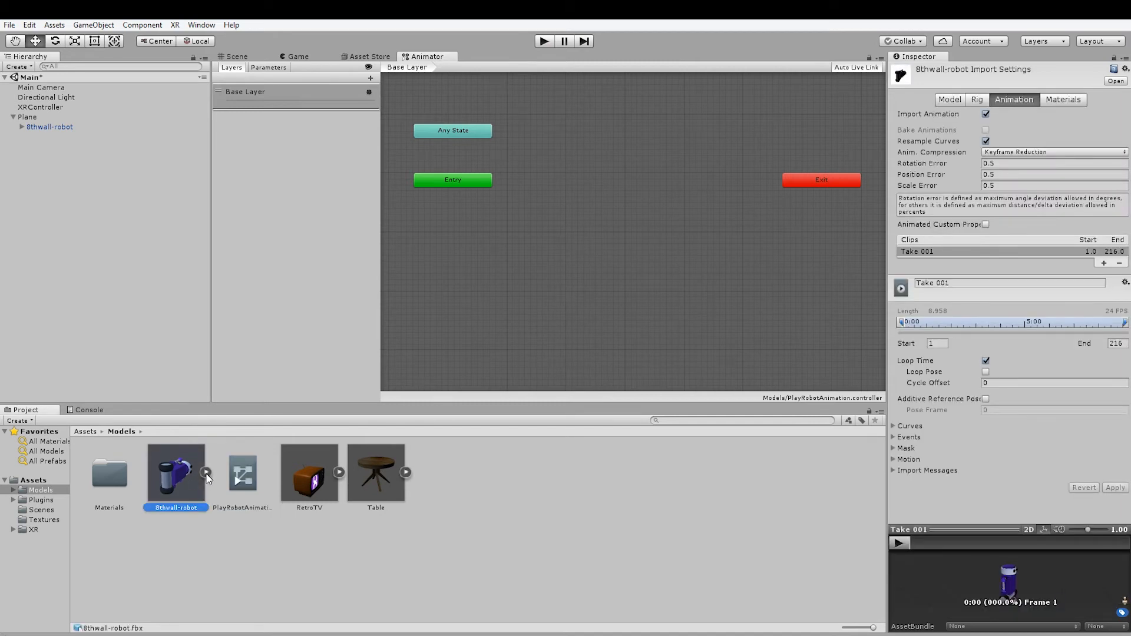
click(206, 473)
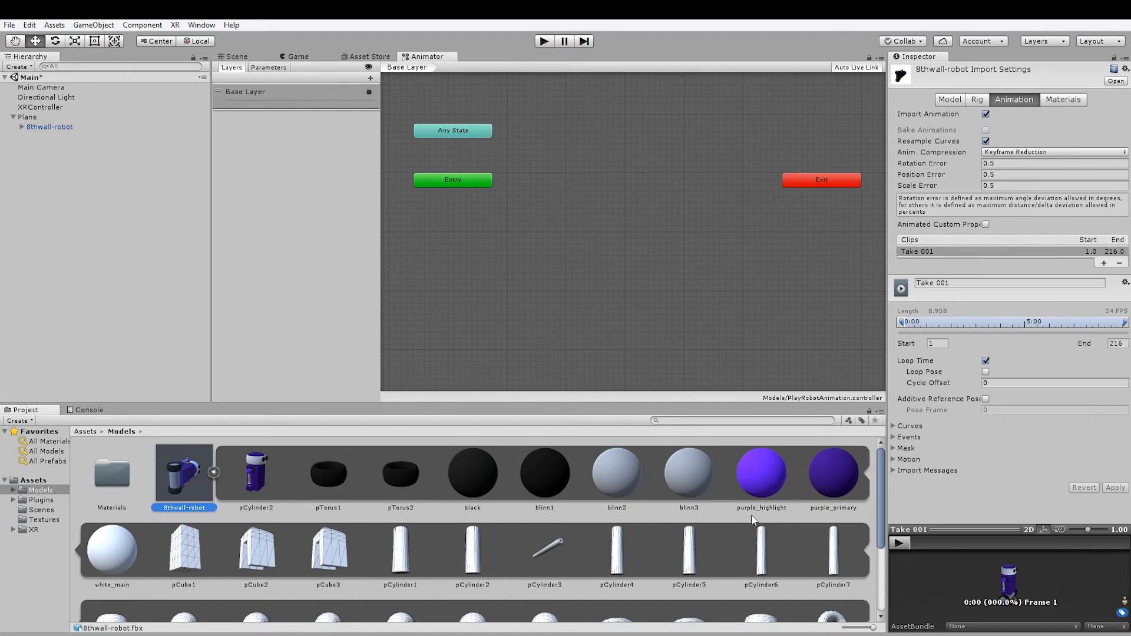
scroll(496, 502, down, 2)
scroll(496, 518, down, 1)
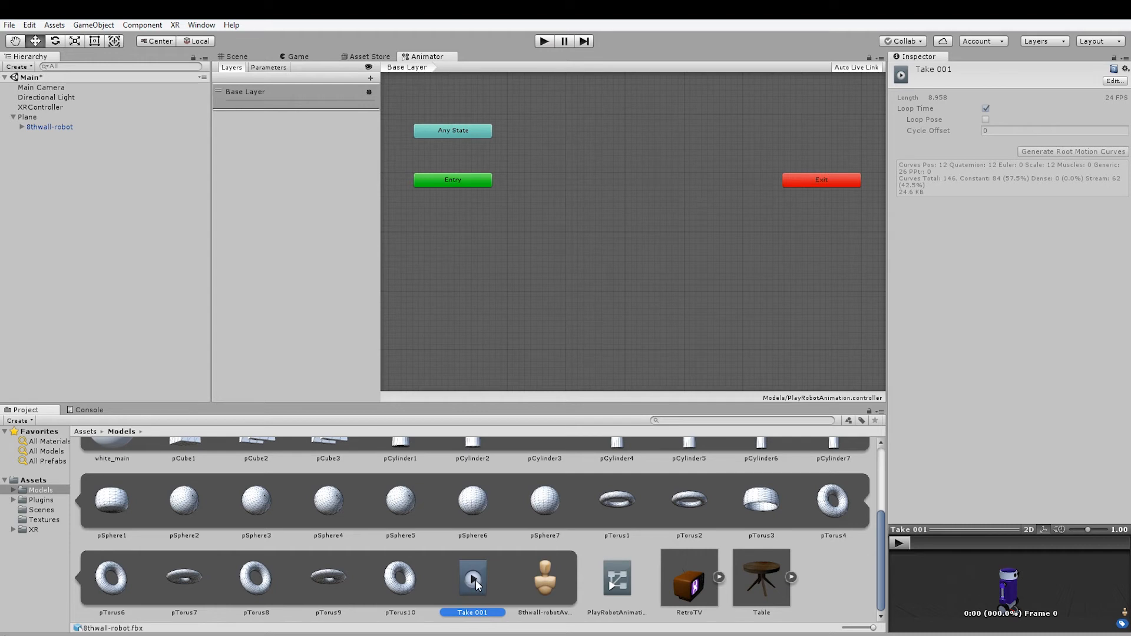
drag(475, 579, 556, 385)
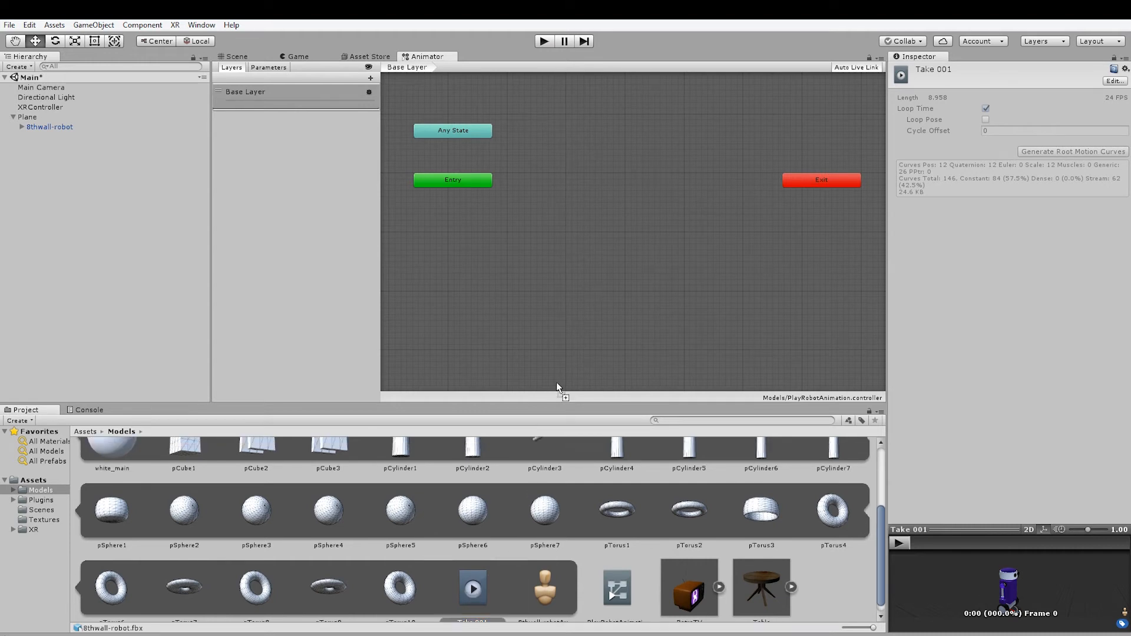
drag(530, 237, 571, 235)
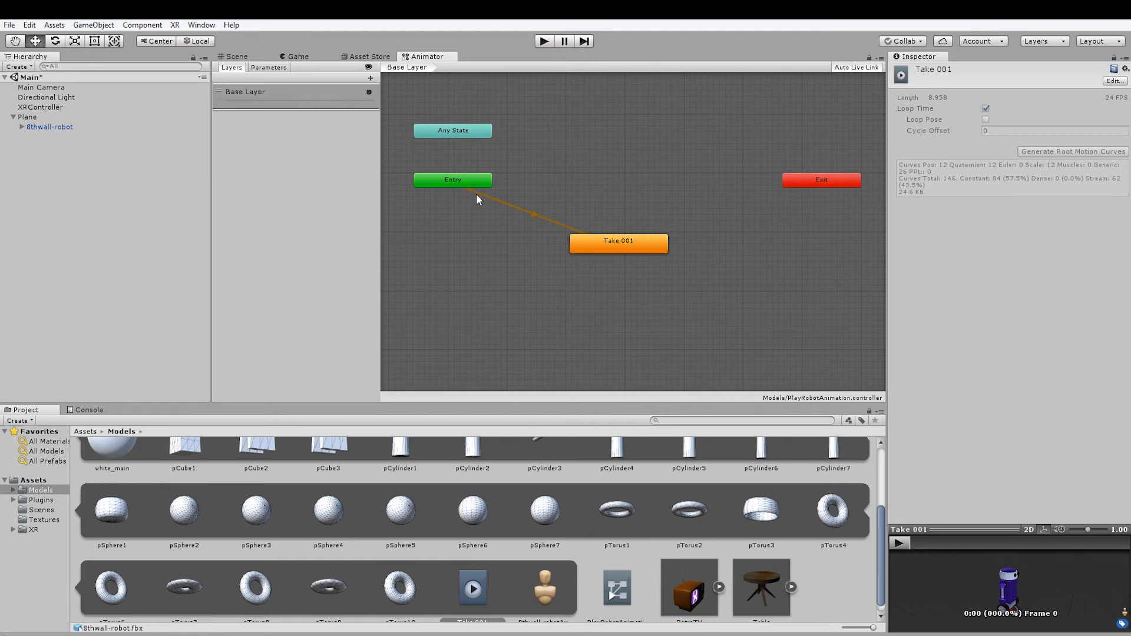
Inspect the Entry and Take 001 states, and review the 8thwall-robot model's animation import settings
click(455, 181)
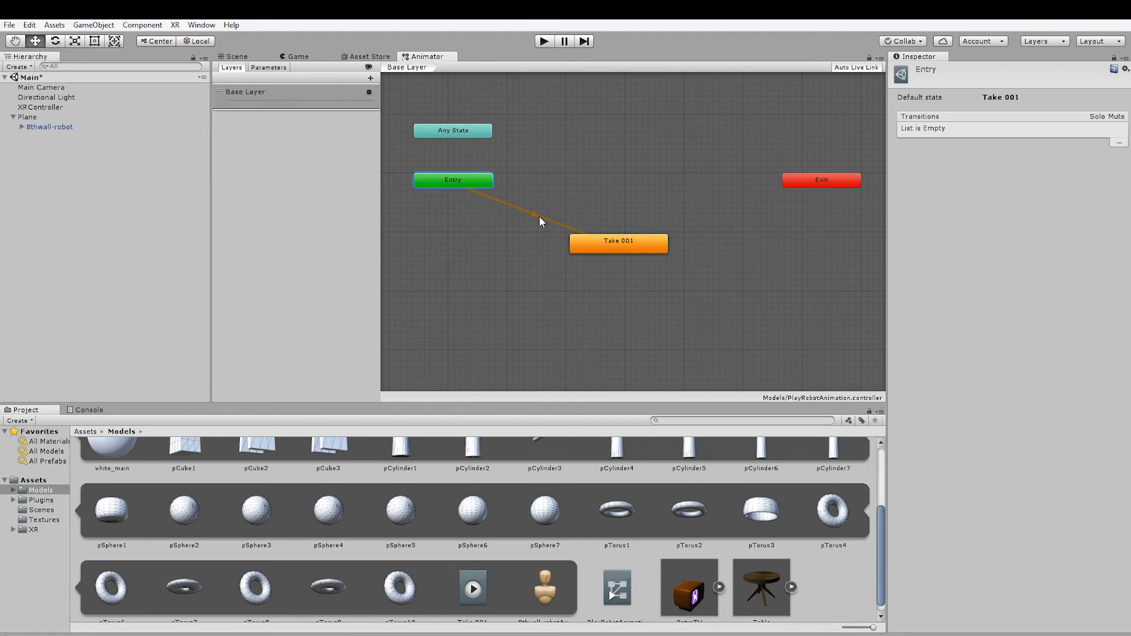
click(617, 251)
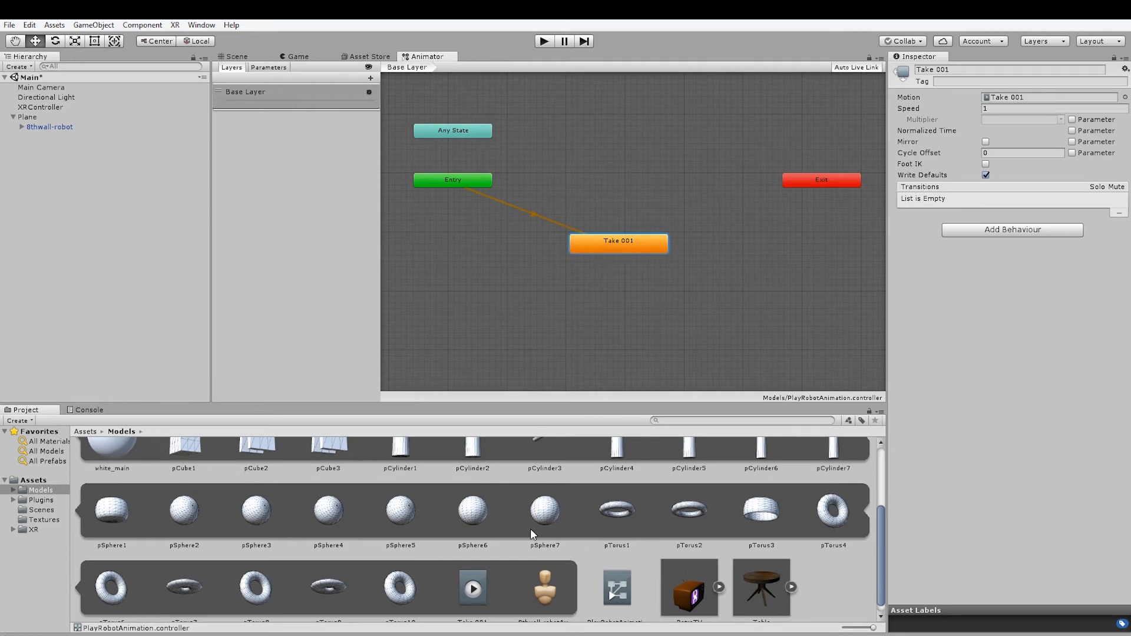
scroll(531, 528, up, 5)
click(205, 472)
click(192, 479)
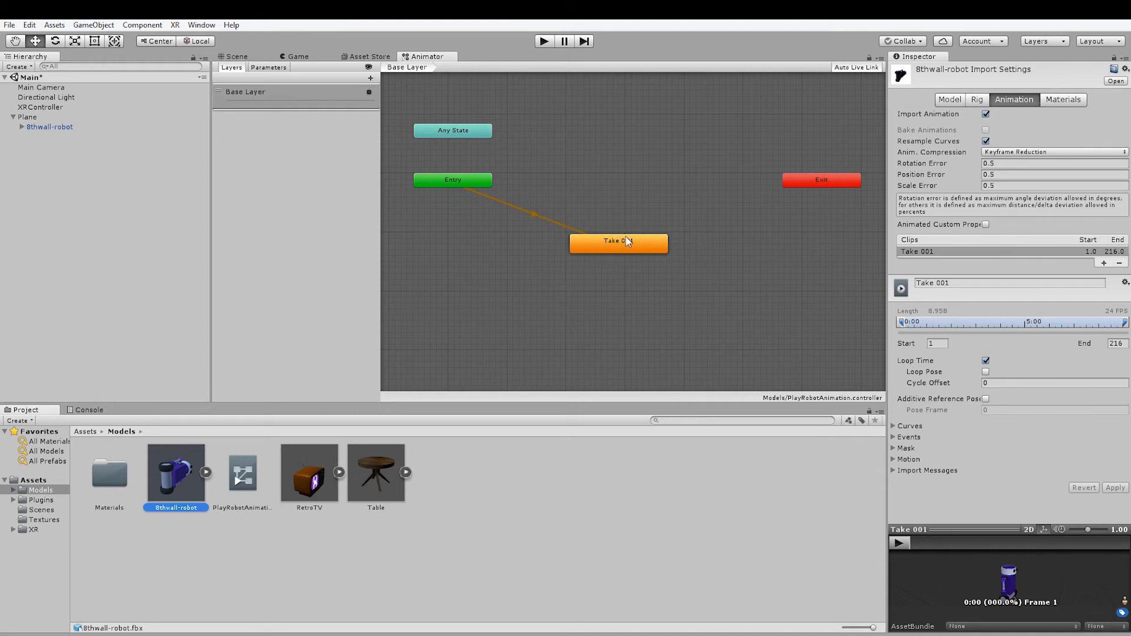
Try to move the 8thwall-robot across the scene, and undo the move
click(643, 247)
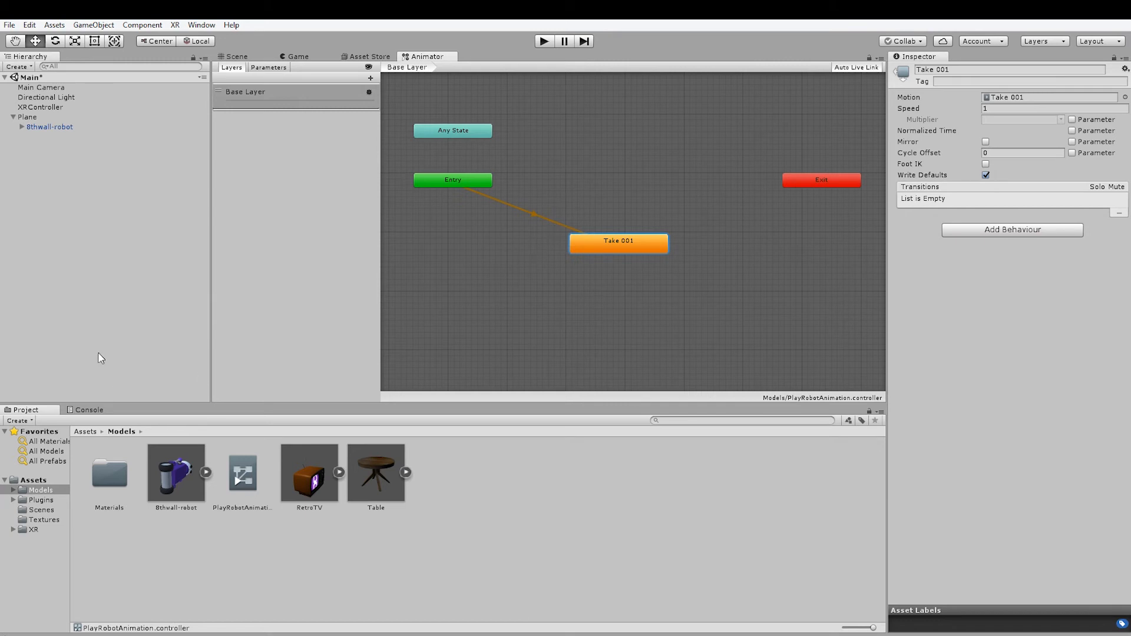
click(236, 57)
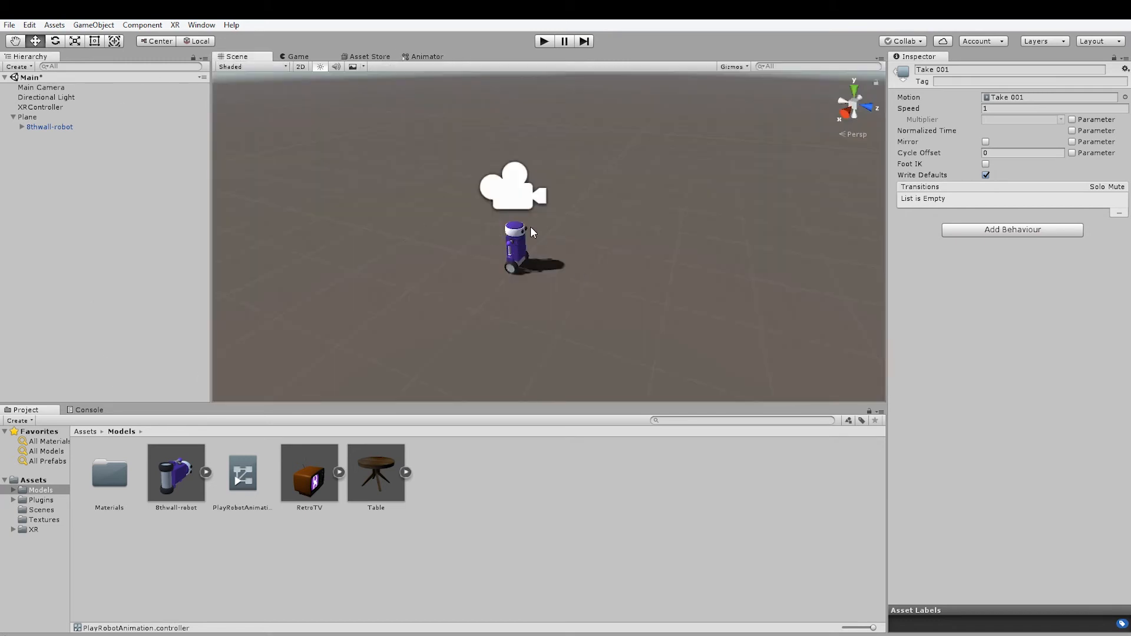
click(518, 245)
drag(549, 257, 736, 298)
key(ctrl+z)
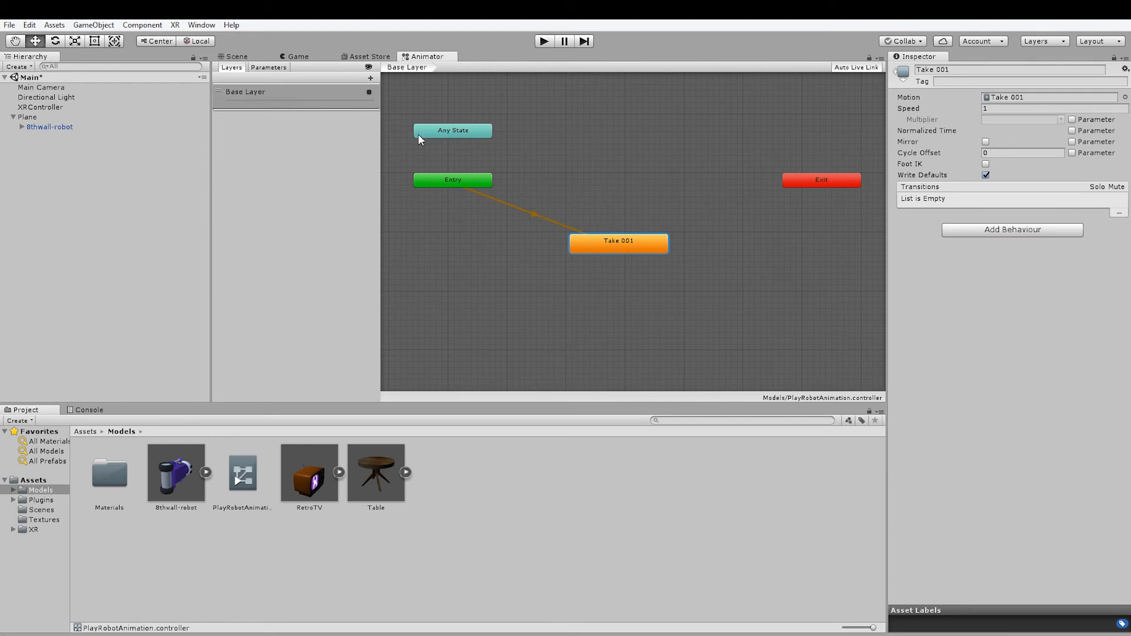
Set the blending mode of the PlayRobotAnimation controller's Base Layer to Additive
click(369, 93)
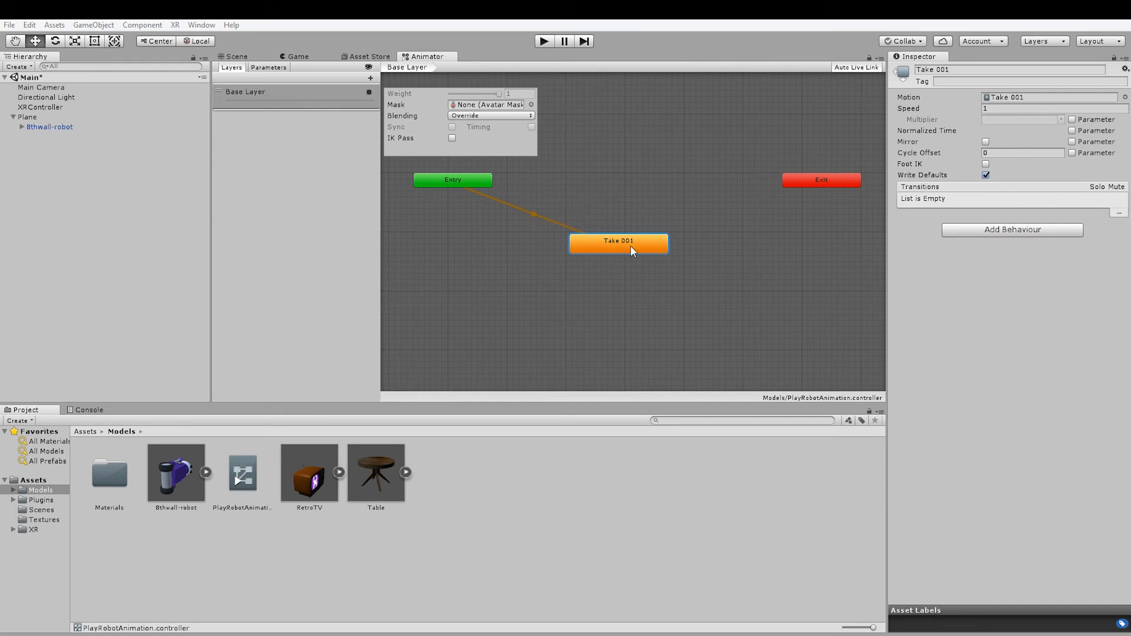
click(511, 117)
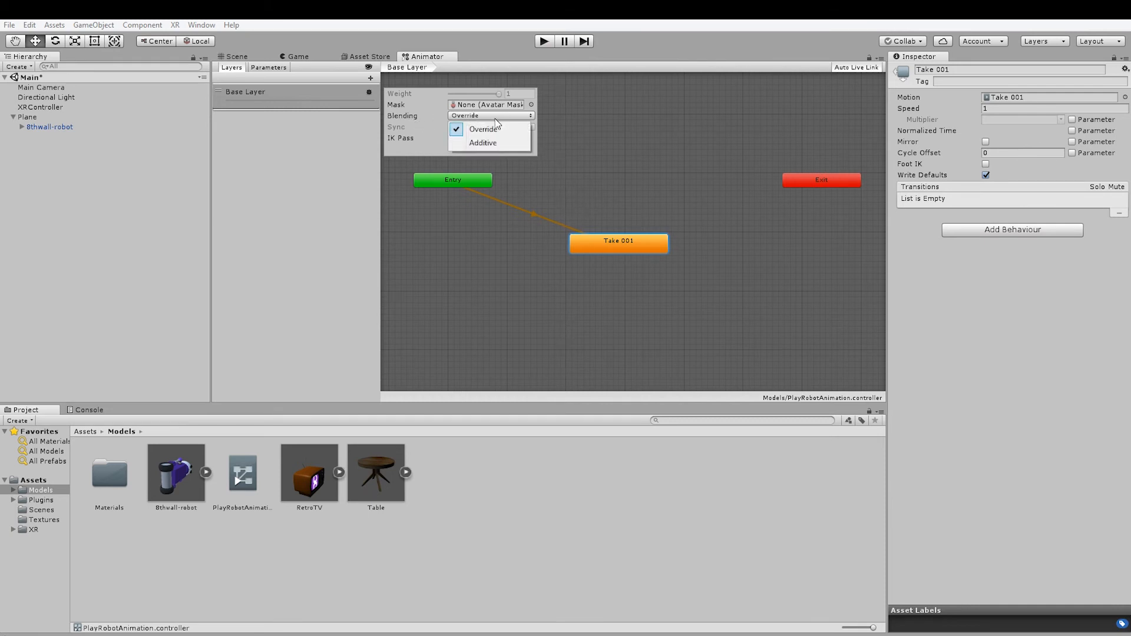
click(493, 144)
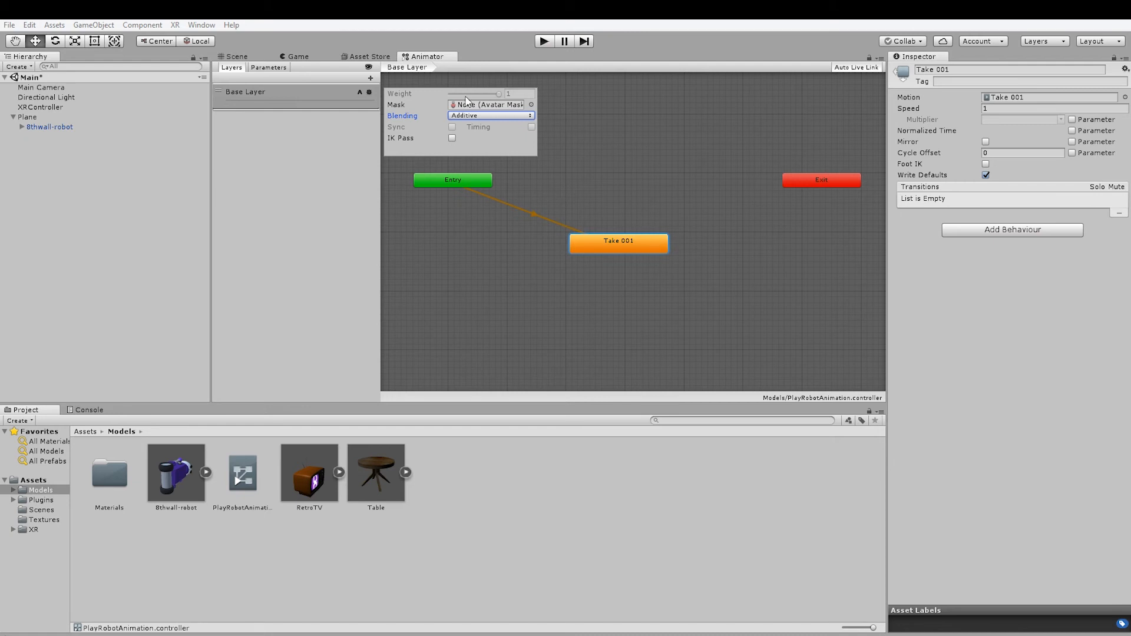
click(369, 92)
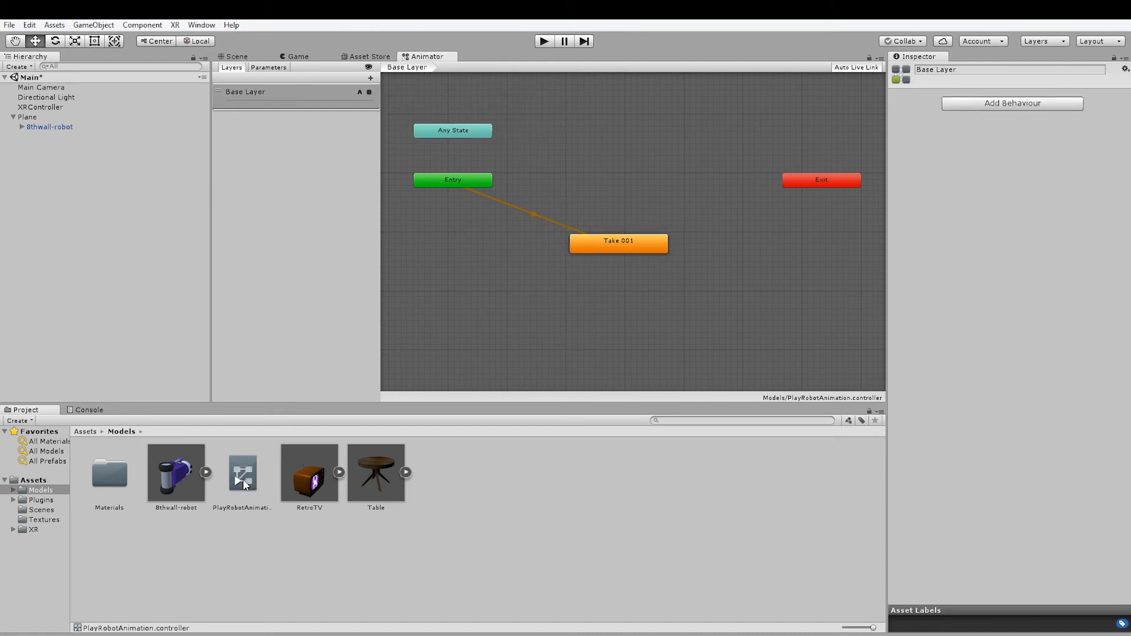
Assign PlayRobotAnimation as the controller of the Animator component on the 8thwall-robot under Plane
click(76, 128)
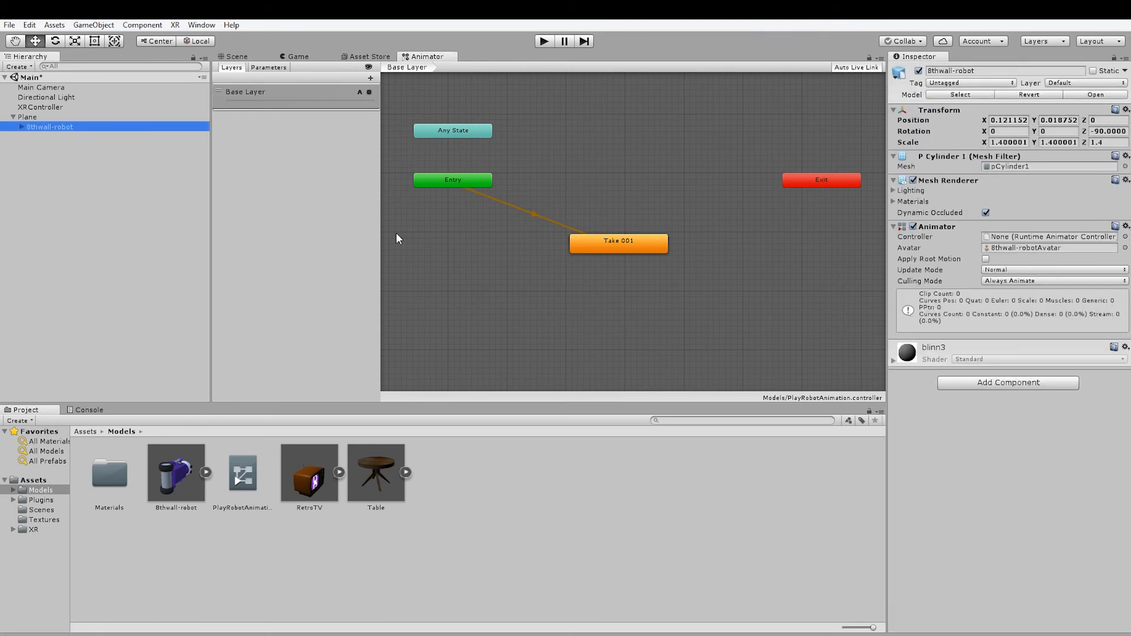
click(230, 57)
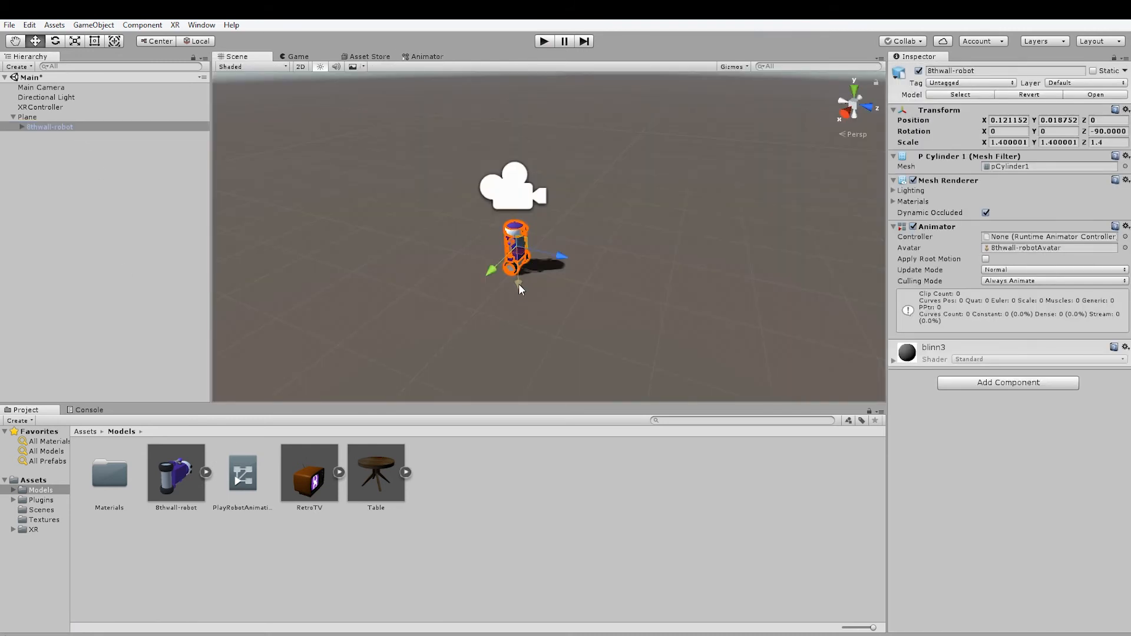
click(134, 190)
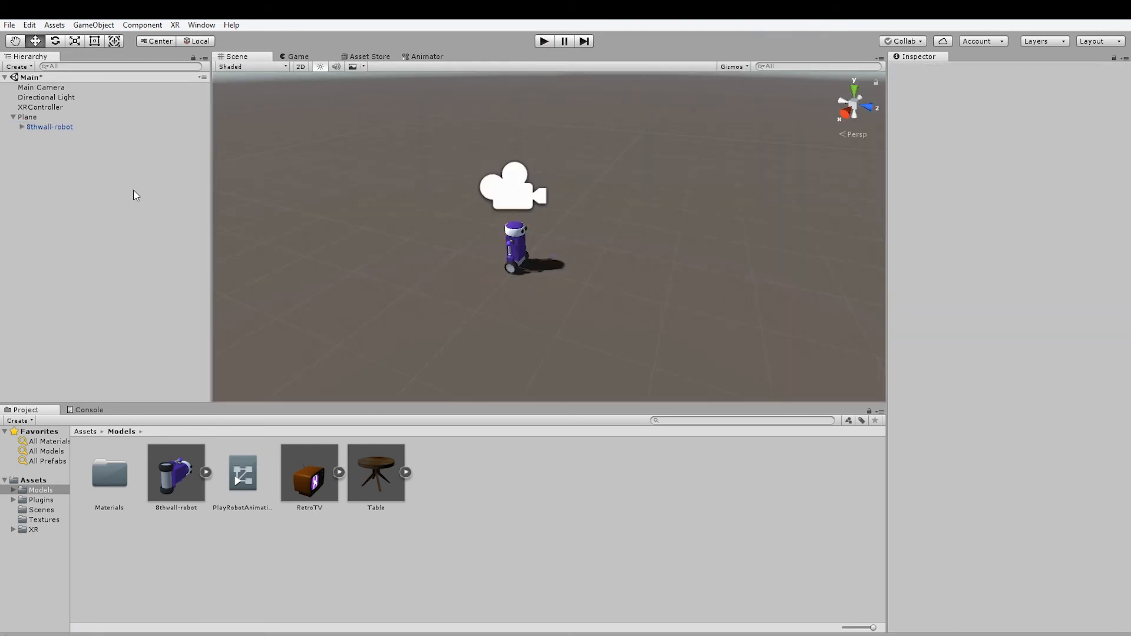
click(50, 128)
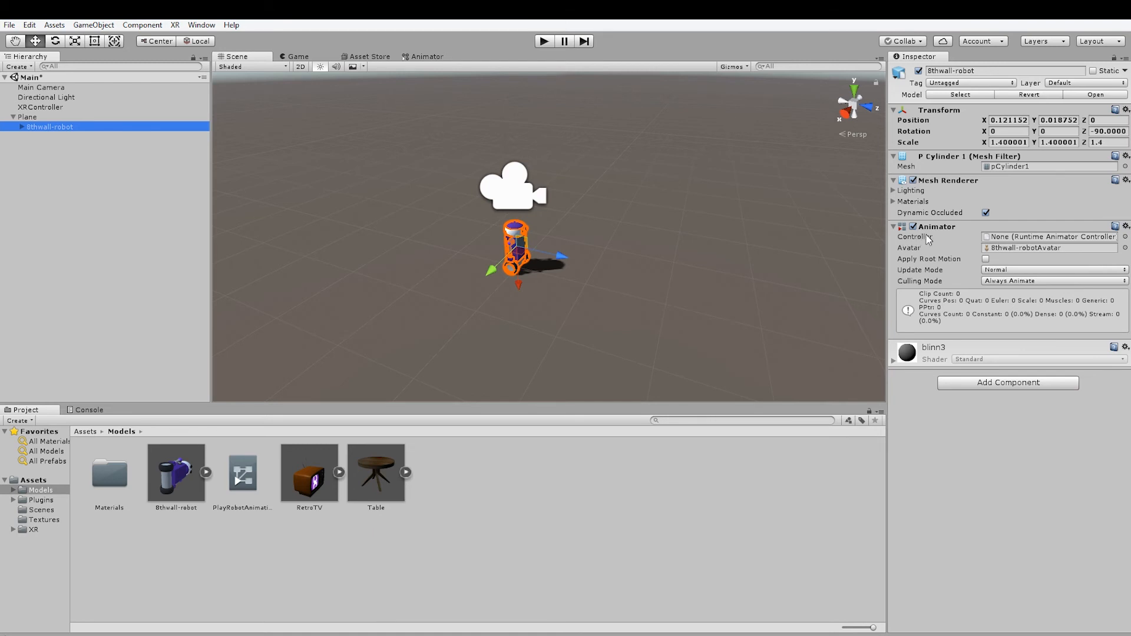
click(1125, 237)
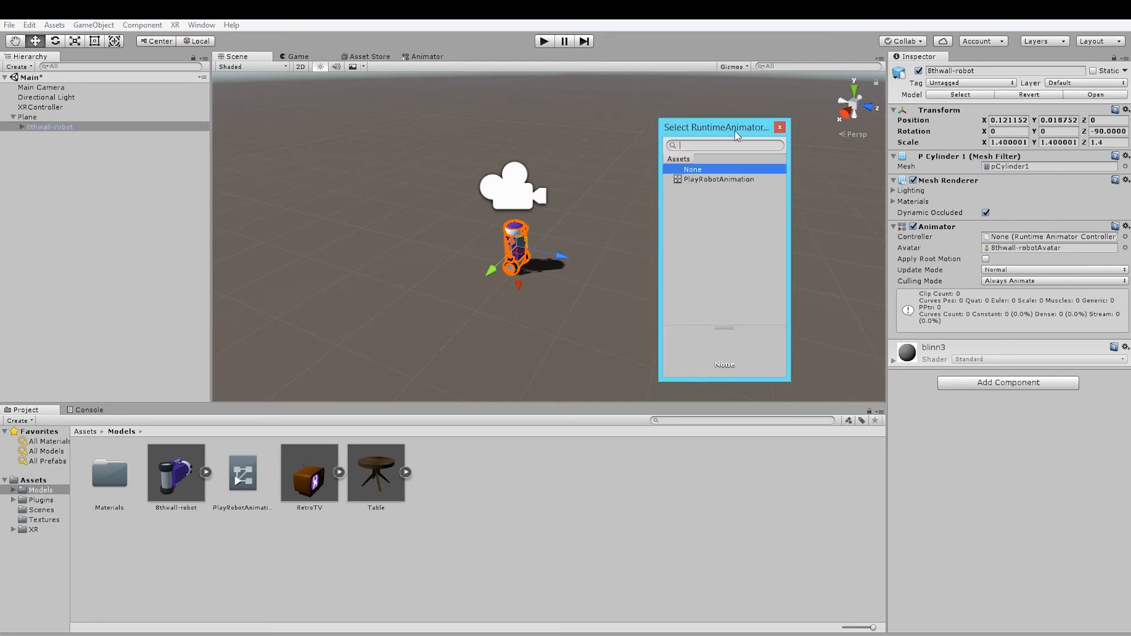
click(682, 180)
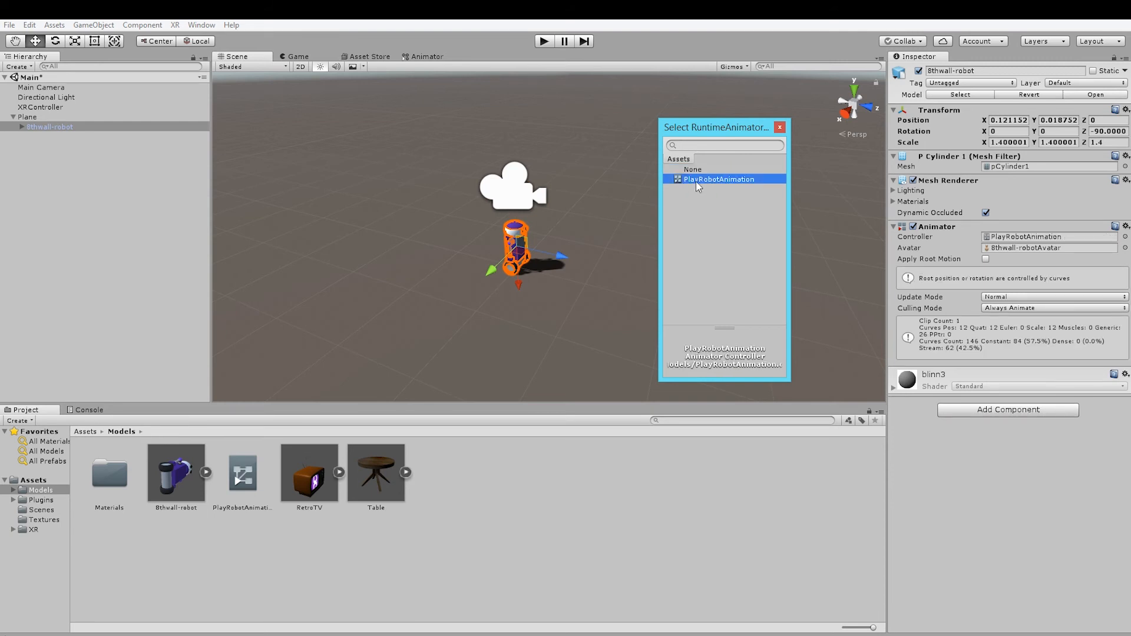
double_click(712, 180)
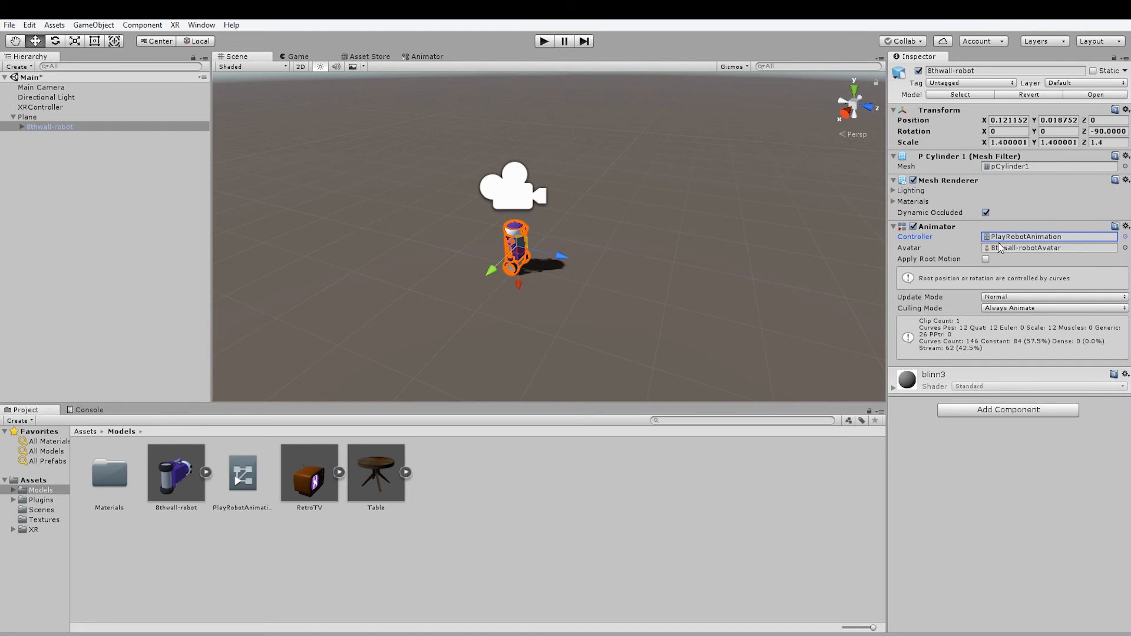
Check the Enable Remote option on the XRController object and play the scene
click(449, 214)
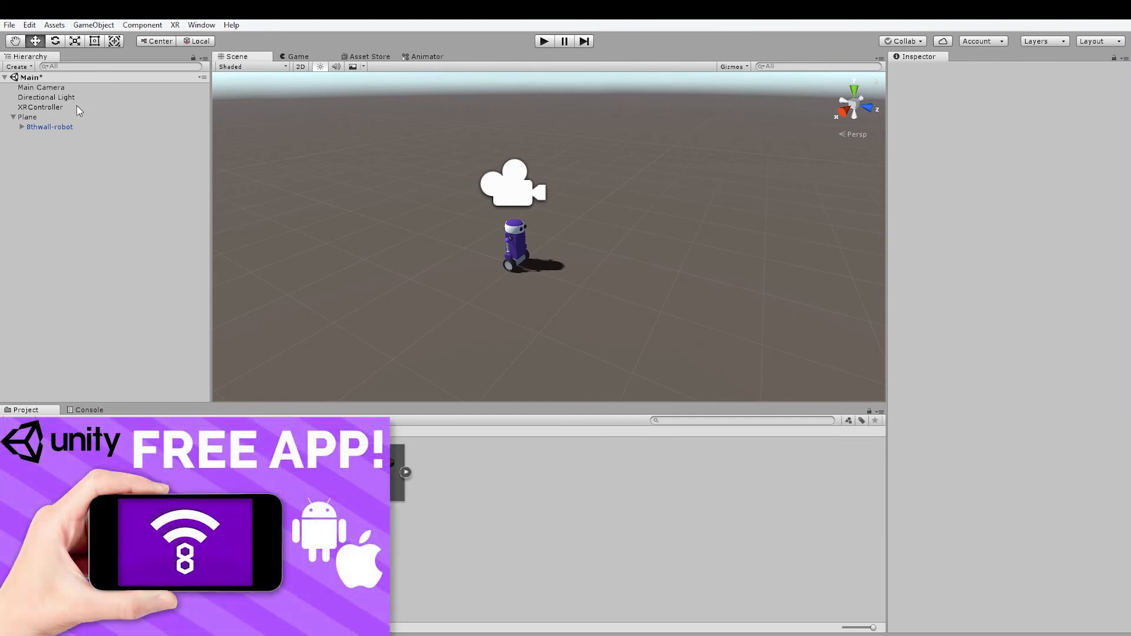
click(74, 107)
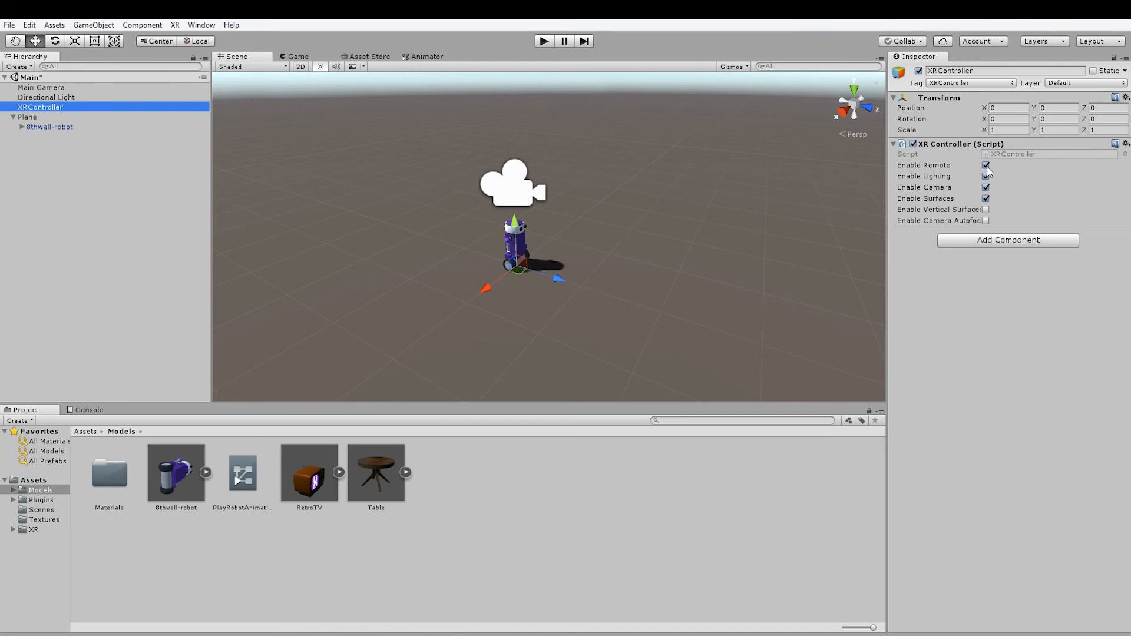
click(545, 41)
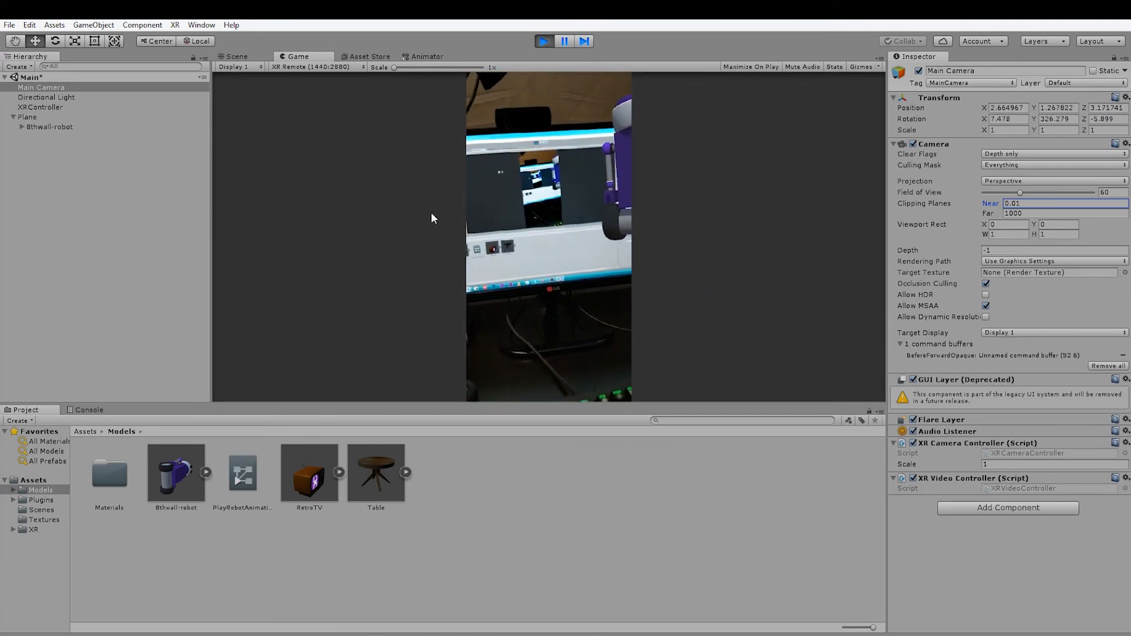
In the running scene, rotate Plane (1) to about 182° around Y and nudge its position slightly
click(233, 54)
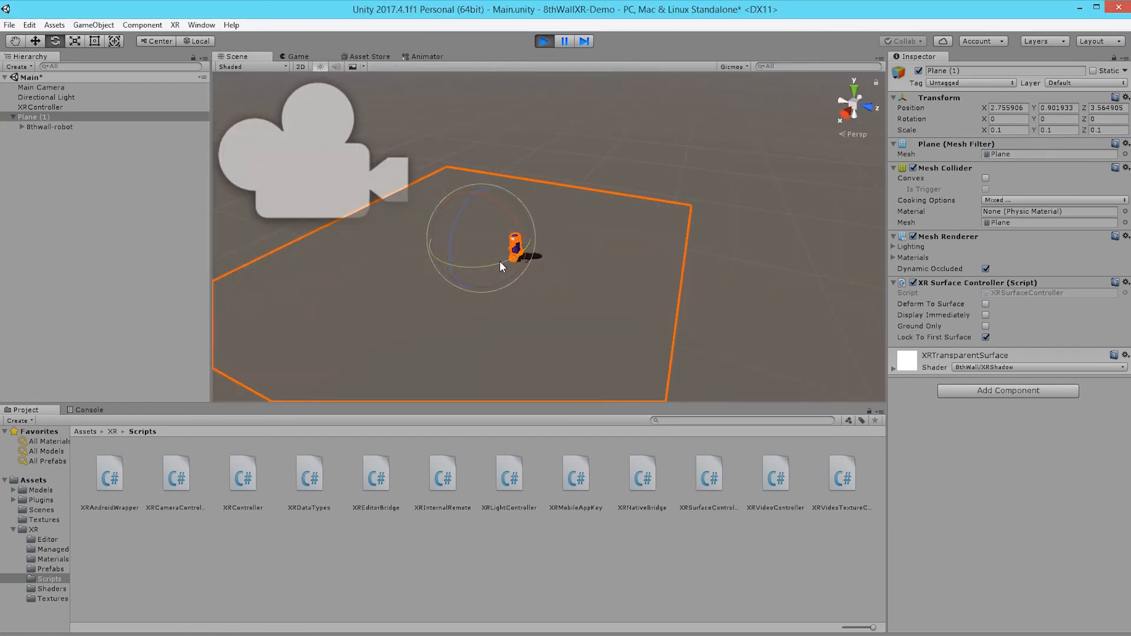
drag(499, 261, 411, 212)
key(w)
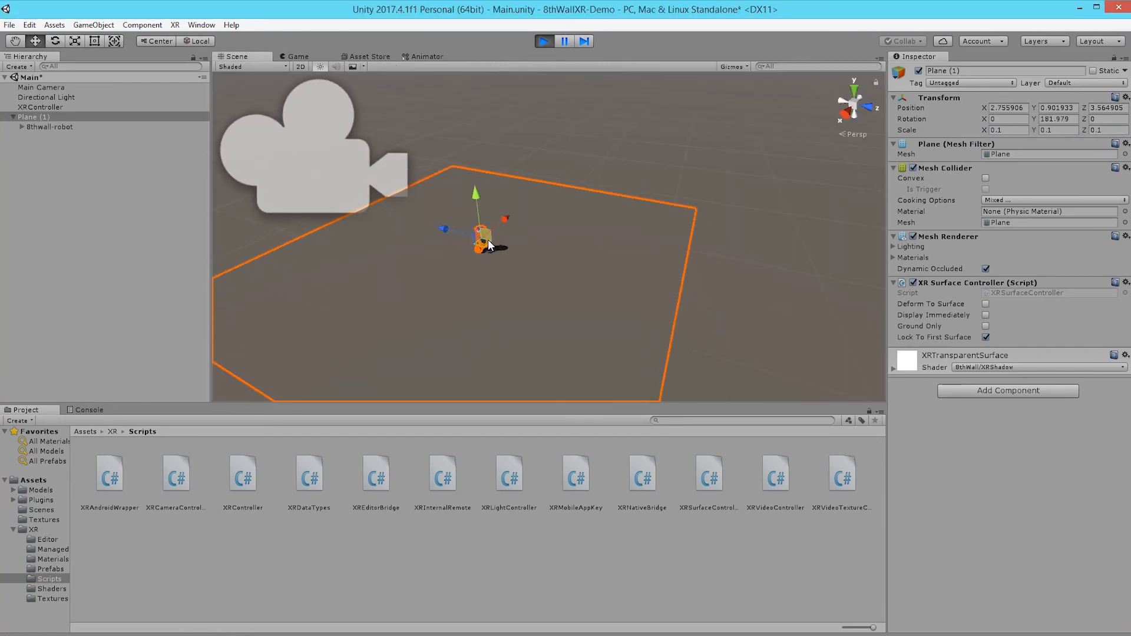
drag(488, 239, 495, 240)
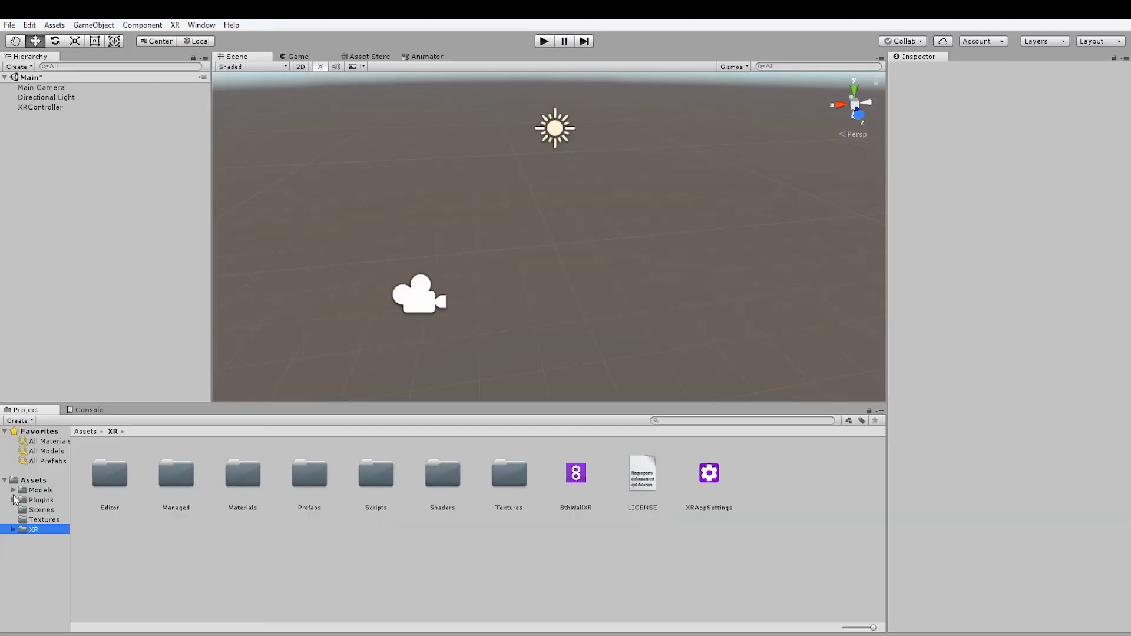
Add the 8thwall-robot model from the Models folder to the scene as a top-level object
click(13, 490)
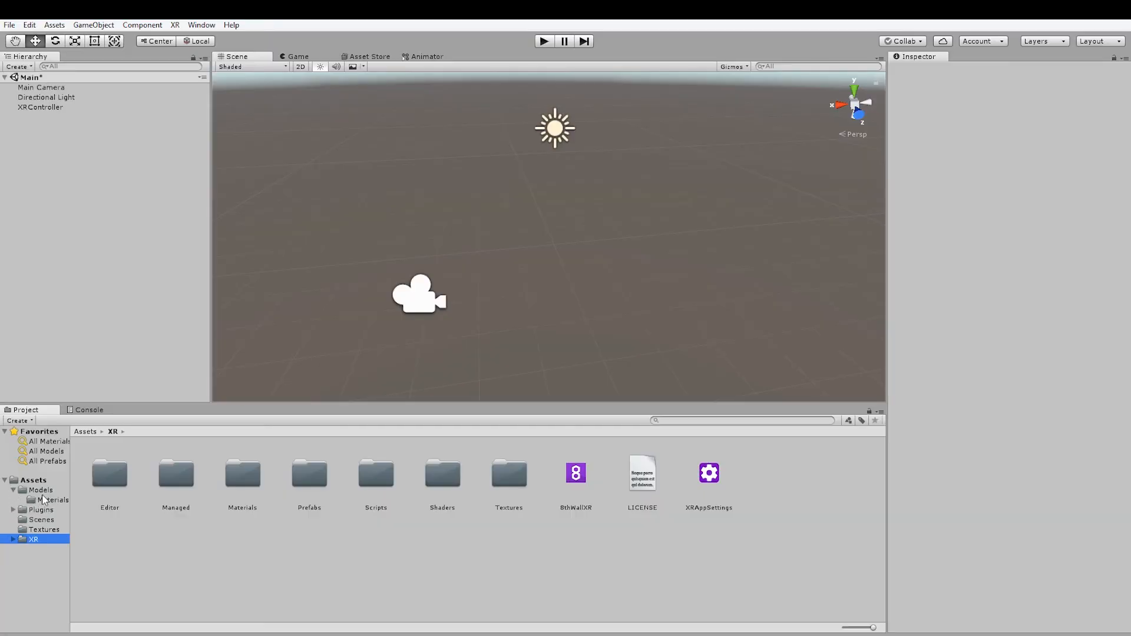
click(41, 490)
click(185, 505)
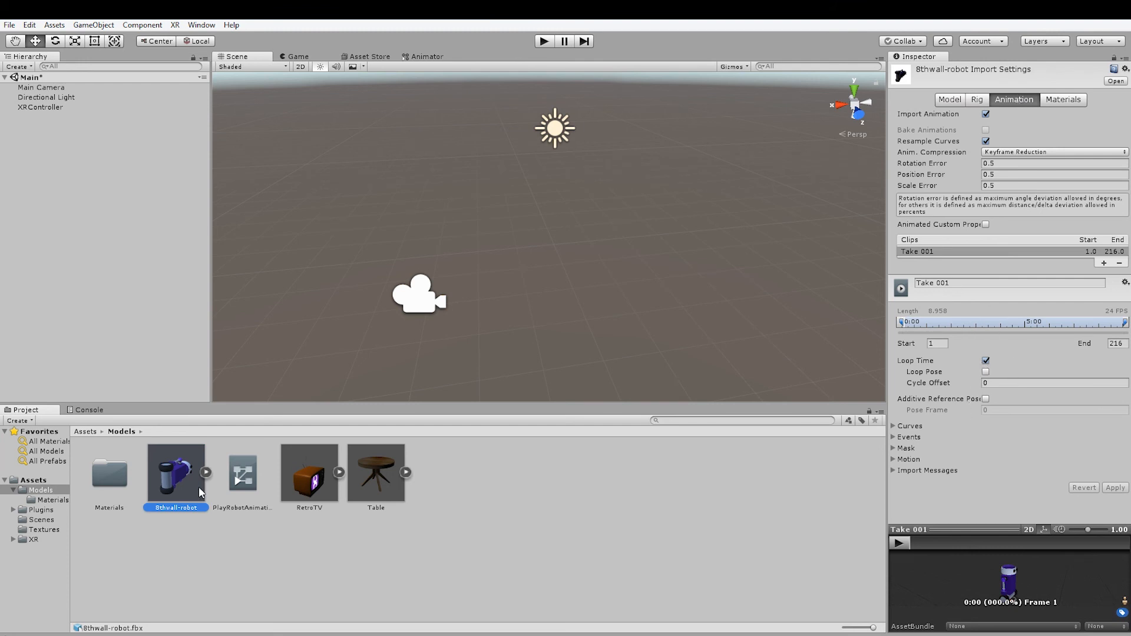
drag(176, 465, 115, 229)
alt+drag(481, 219, 701, 204)
Create a 3D plane and lower it beneath the robot to a Y position of about 0.01
right_click(77, 168)
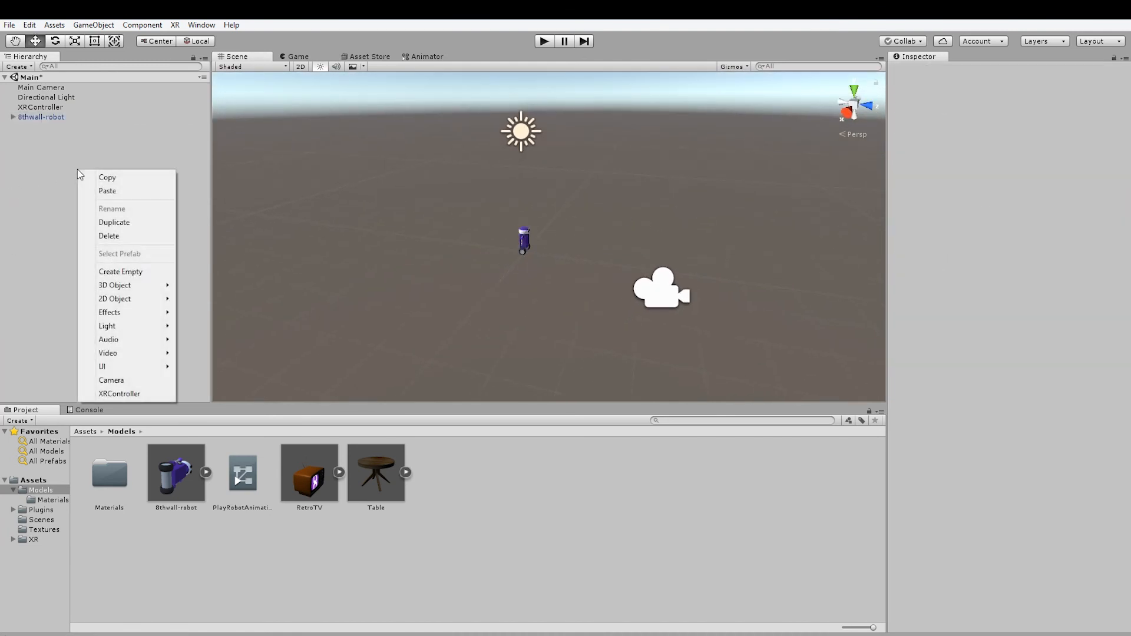
mouse_move(118, 285)
click(218, 339)
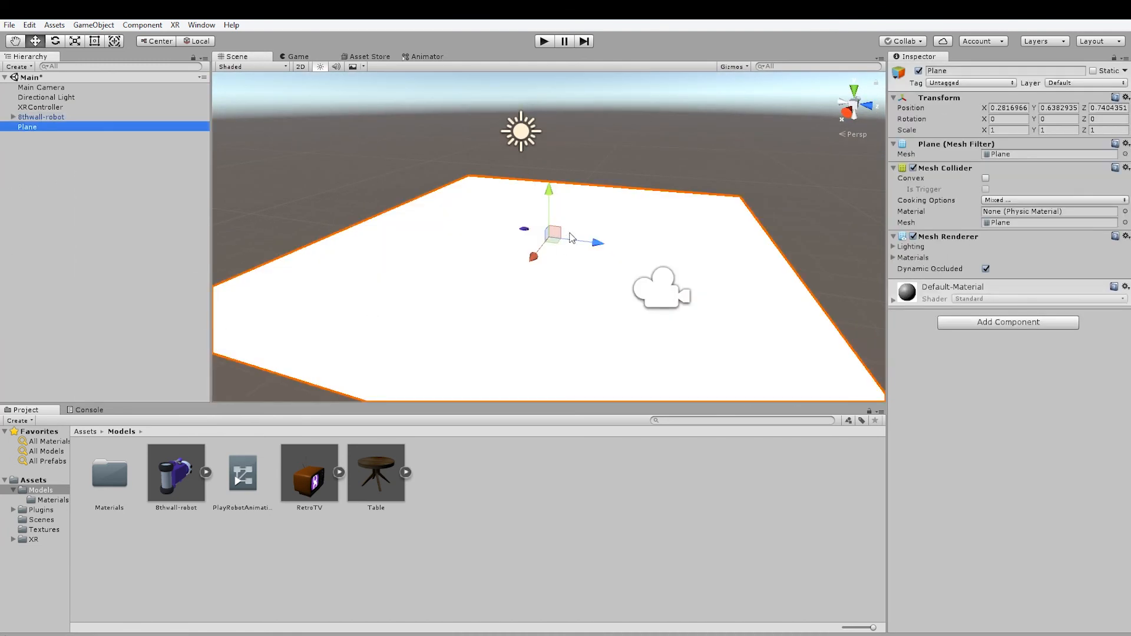
drag(549, 196, 549, 217)
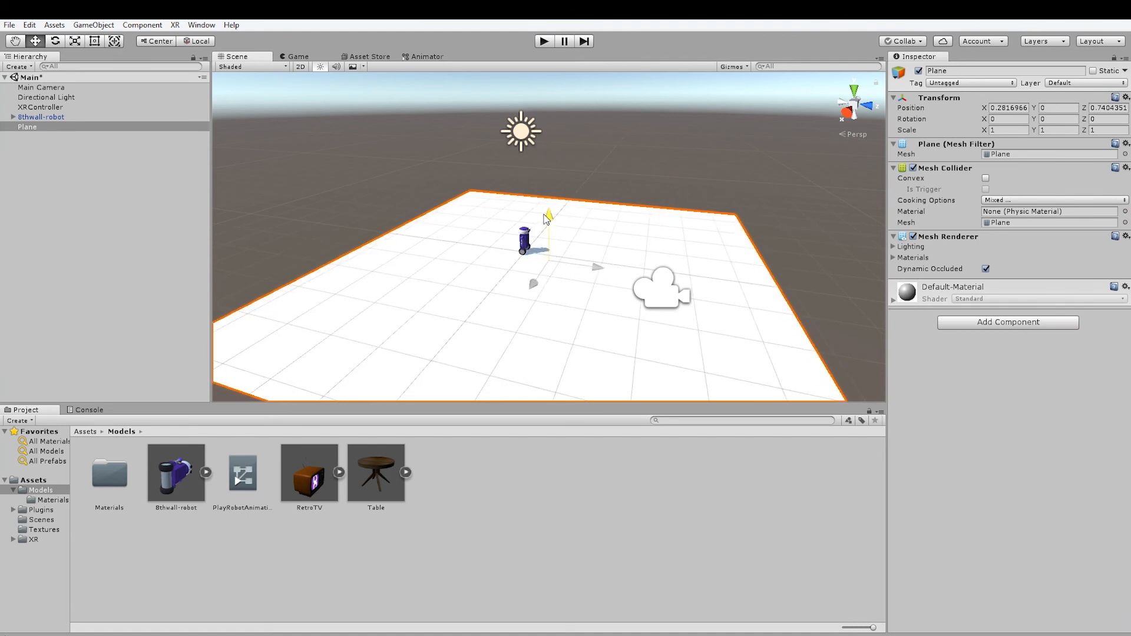
Apply the XRTransparentSurface material from the project's materials to the plane
click(46, 441)
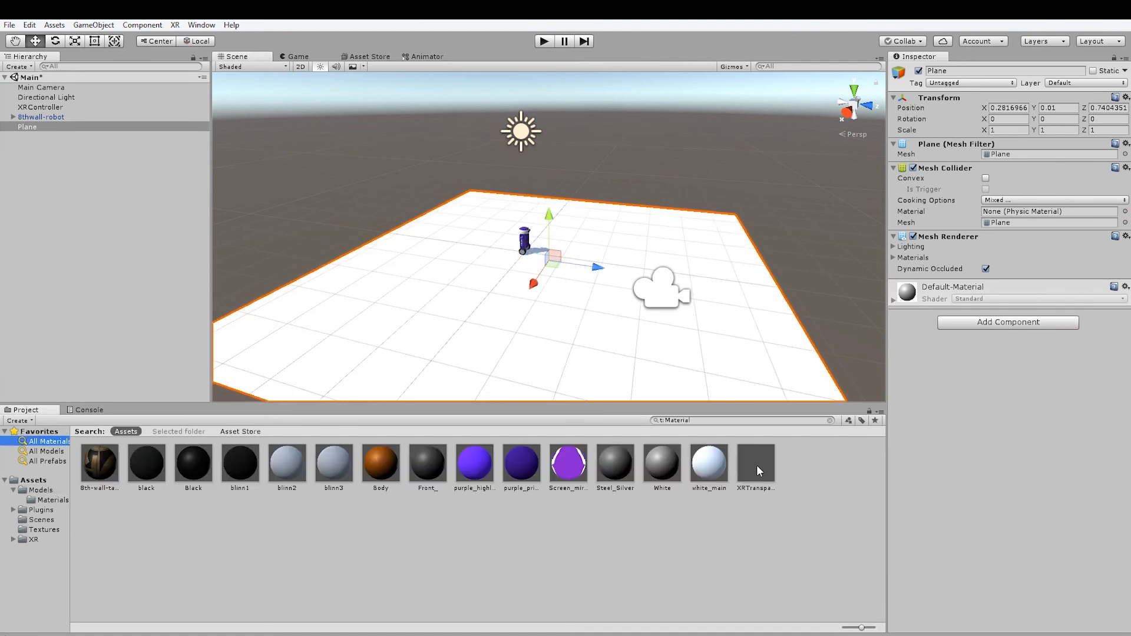
drag(756, 465, 677, 354)
alt+drag(529, 295, 593, 275)
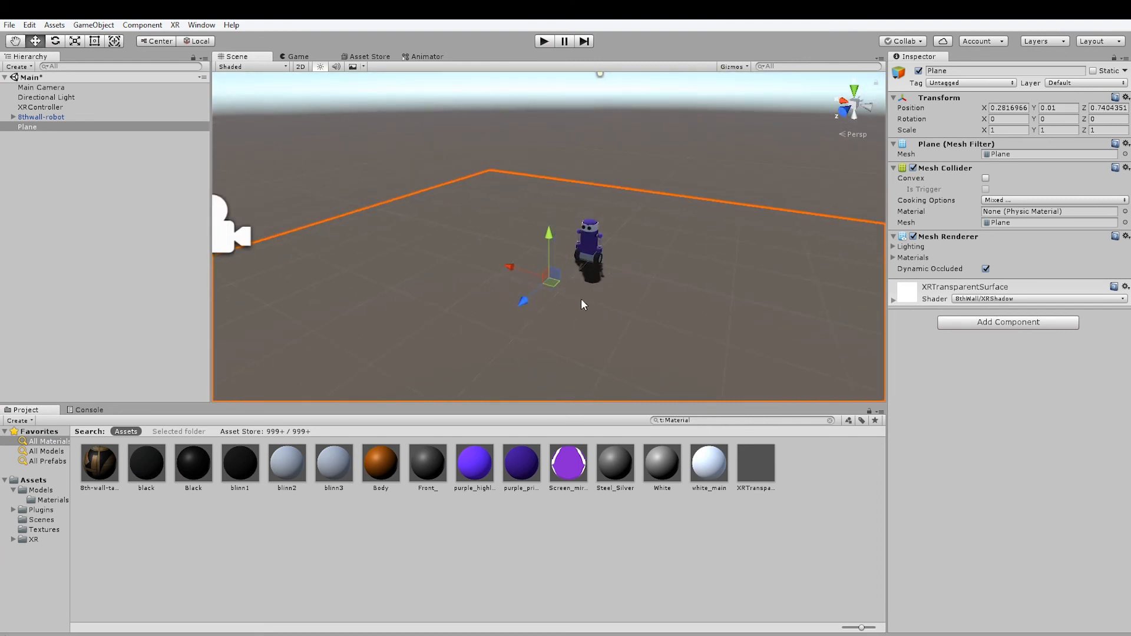
Review the project's Quality settings and adjust the realtime shadow strength of the Directional Light
click(10, 25)
mouse_move(27, 25)
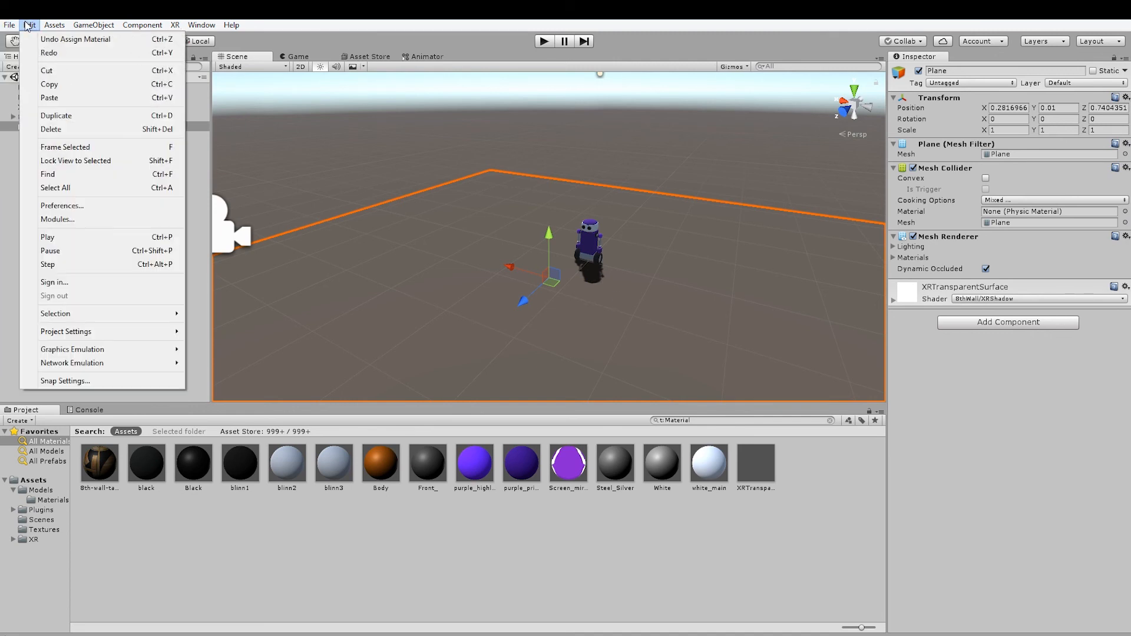
mouse_move(107, 332)
click(246, 427)
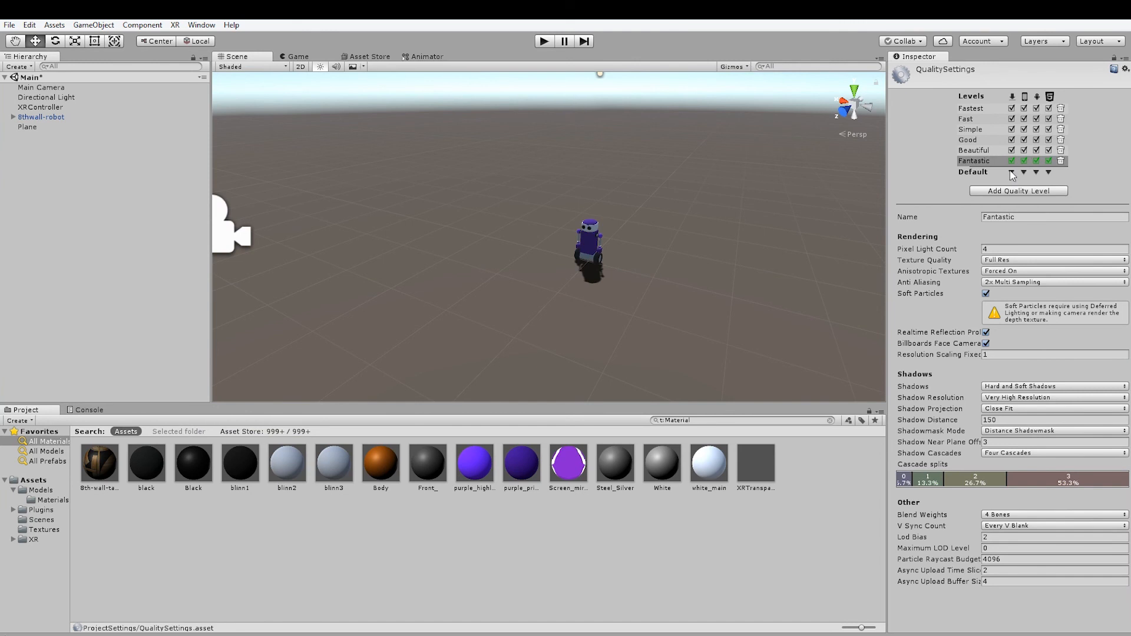
click(47, 98)
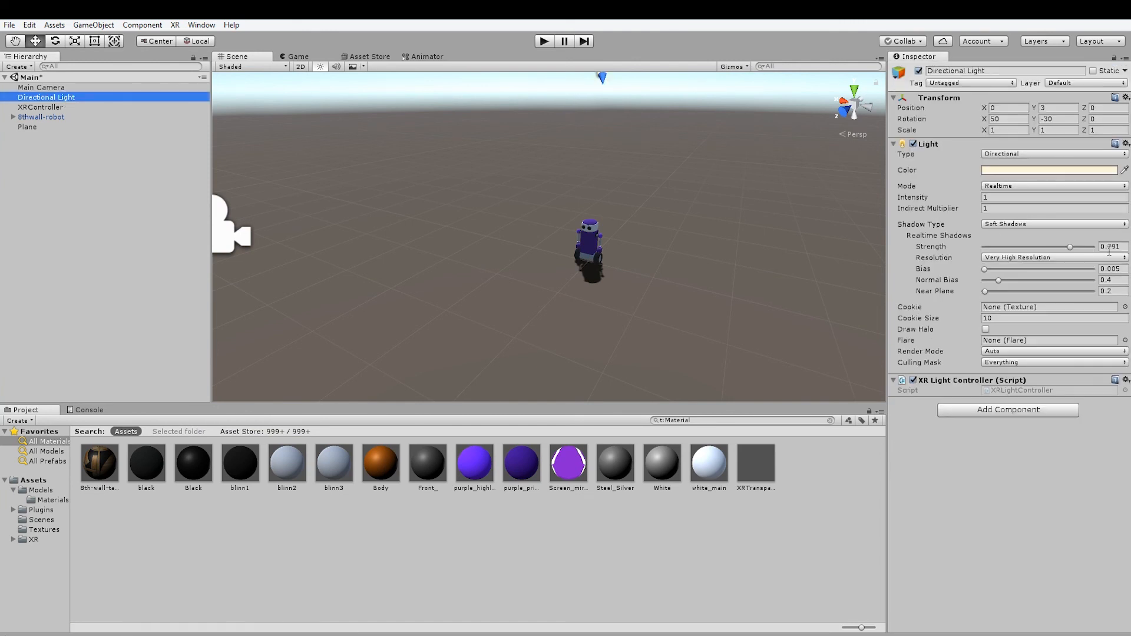
mouse_move(1077, 248)
mouse_down()
mouse_move(1040, 250)
mouse_move(1067, 258)
mouse_up()
Set the Main Camera's near clipping plane to 0.01
click(72, 89)
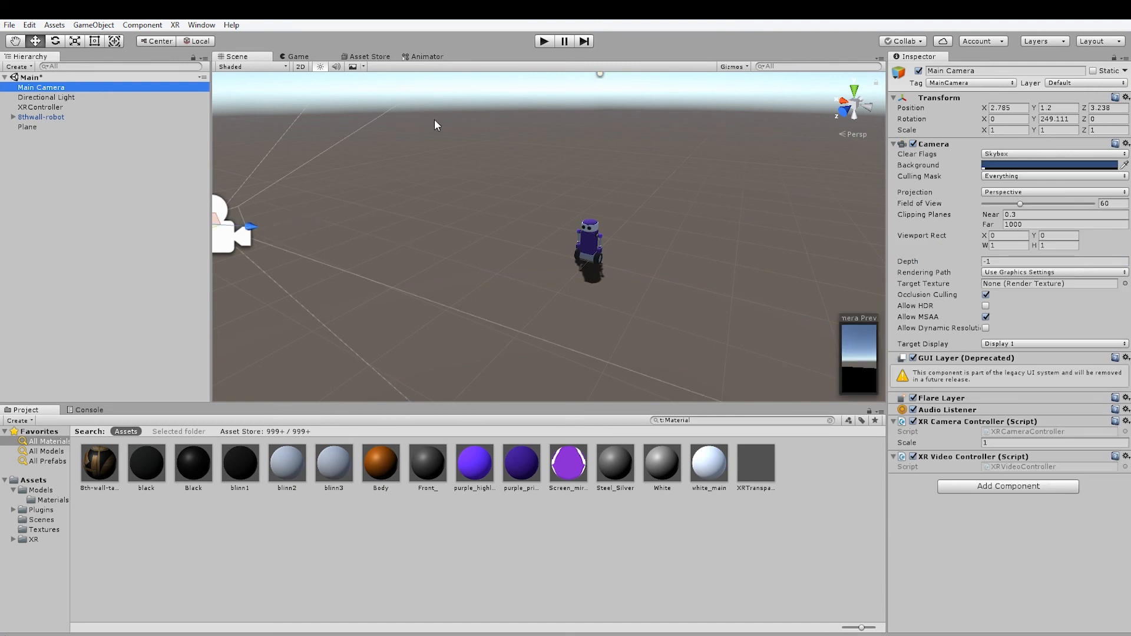
click(1022, 214)
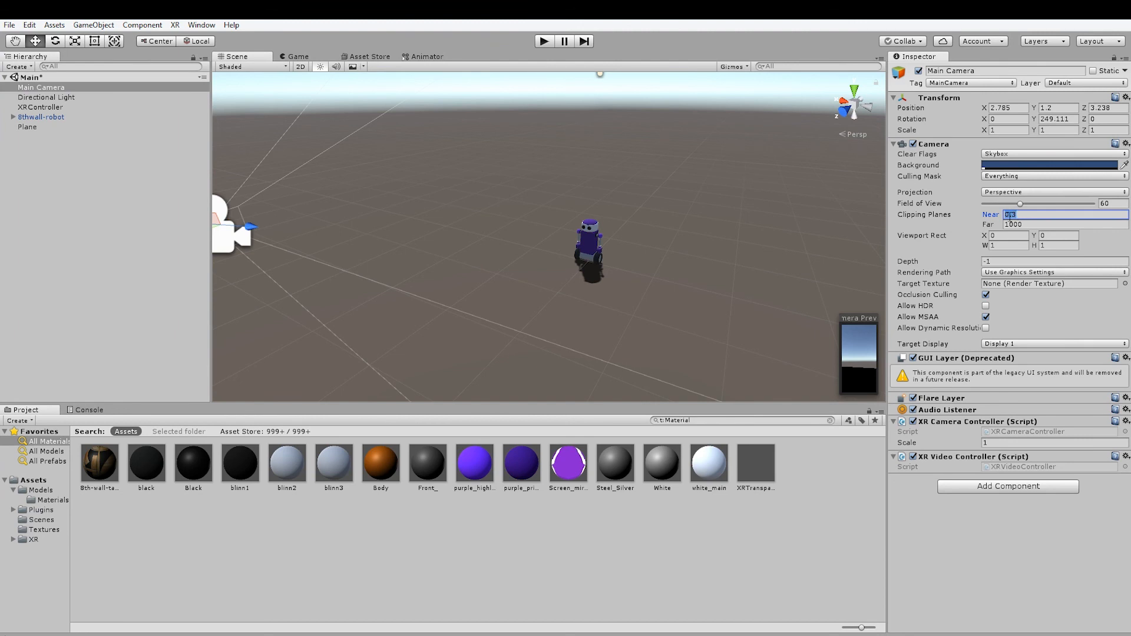
text(0.01)
Attach the XRSurfaceController script from the XR Scripts folder to the Plane
click(76, 132)
click(50, 127)
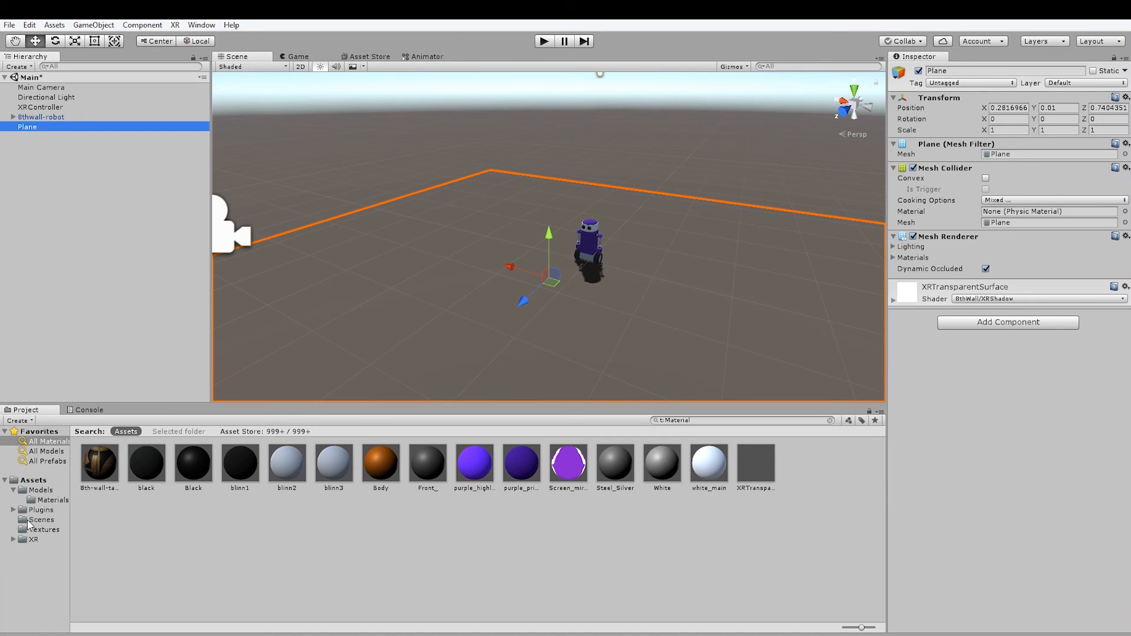
double_click(33, 539)
click(49, 588)
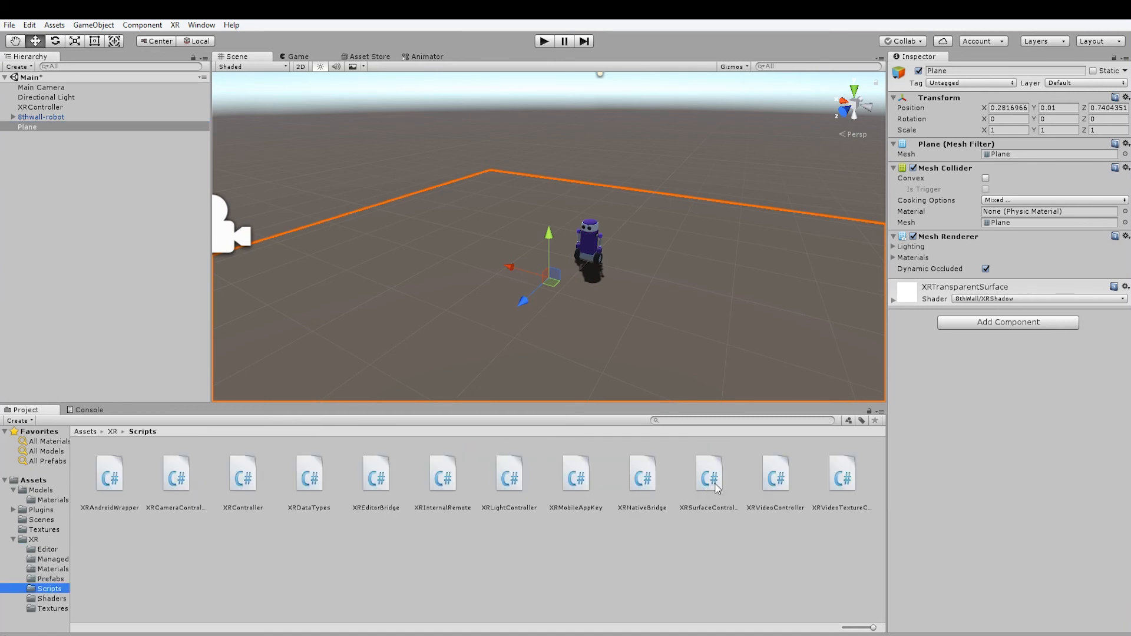
drag(717, 488, 1001, 292)
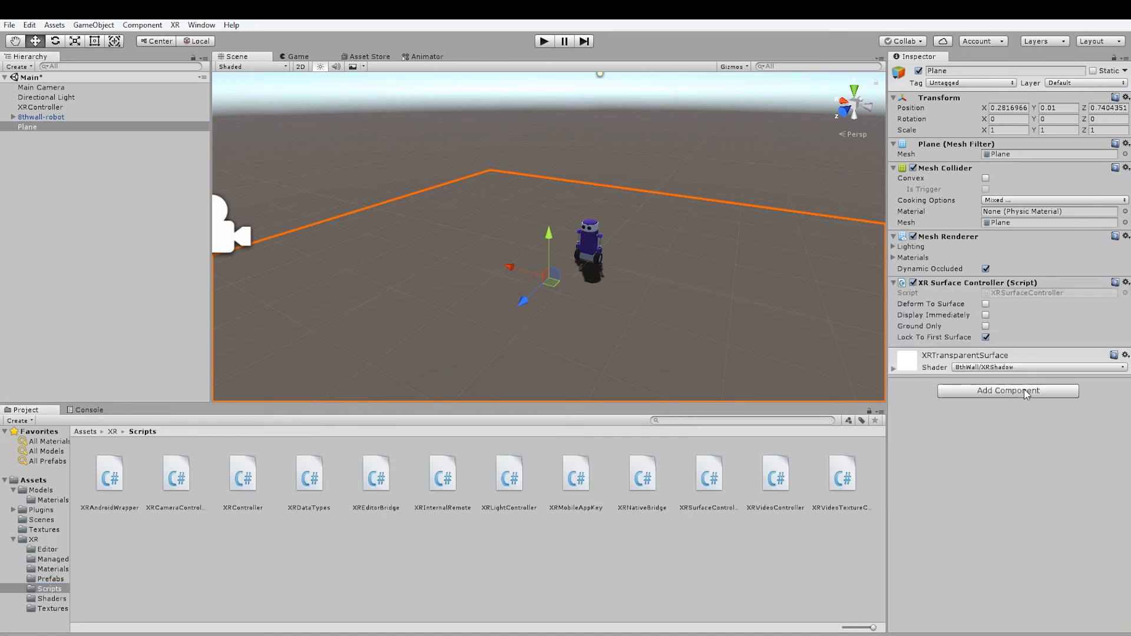
Attach the XRSurfaceController script to the 8thwall-robot object
click(54, 116)
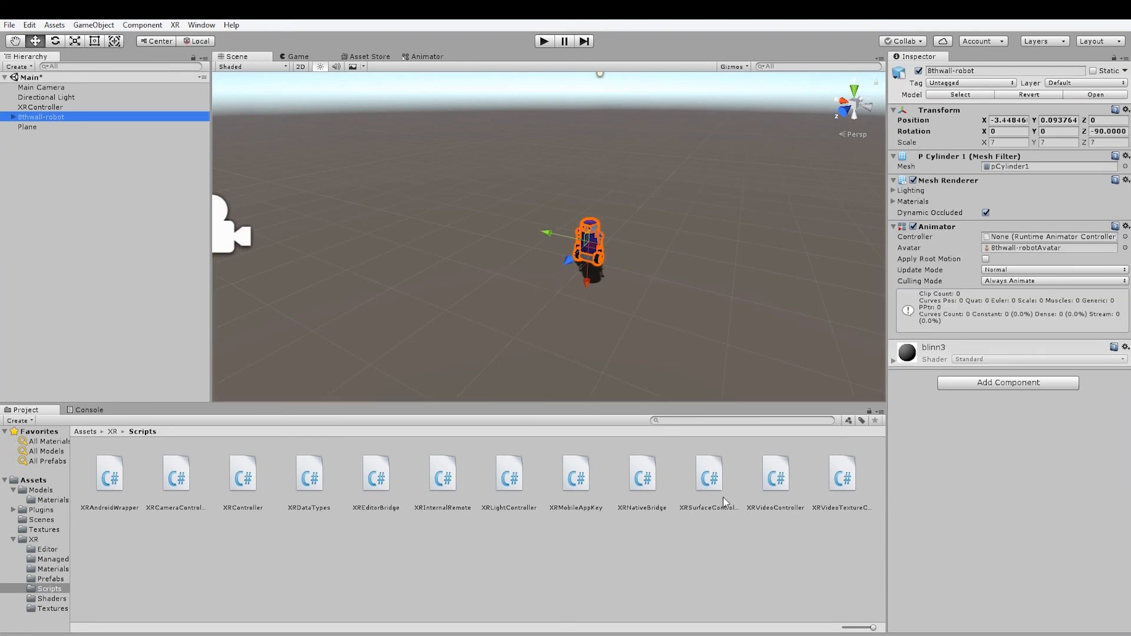
drag(710, 487, 1064, 402)
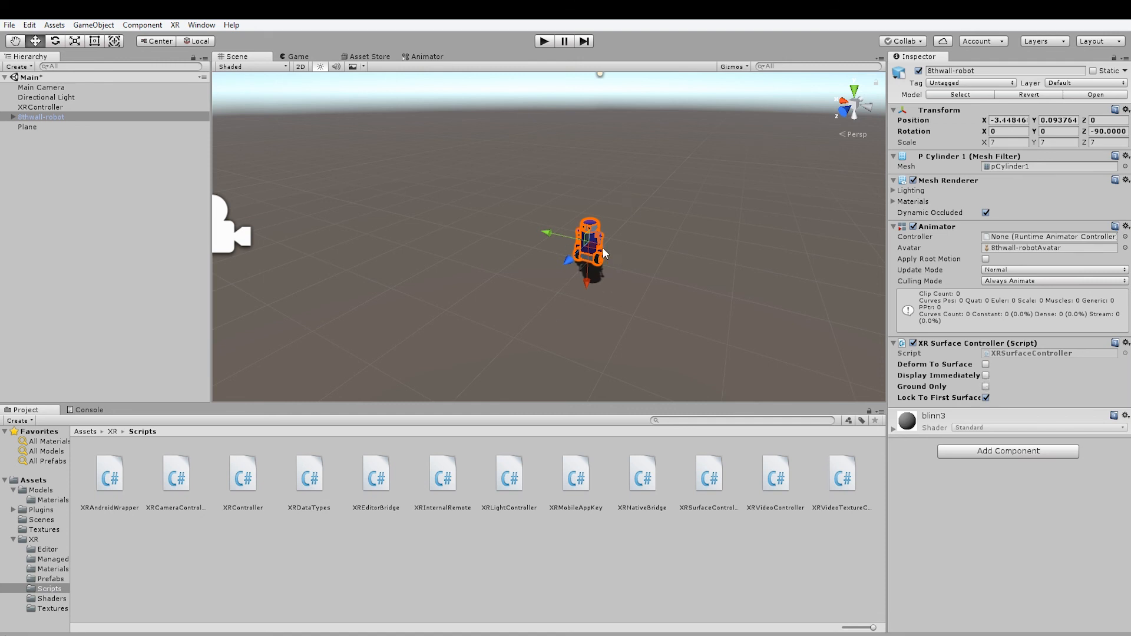
Expand the 8thwall-robot model in the Models folder and select its Take 001 animation clip
click(36, 491)
click(179, 486)
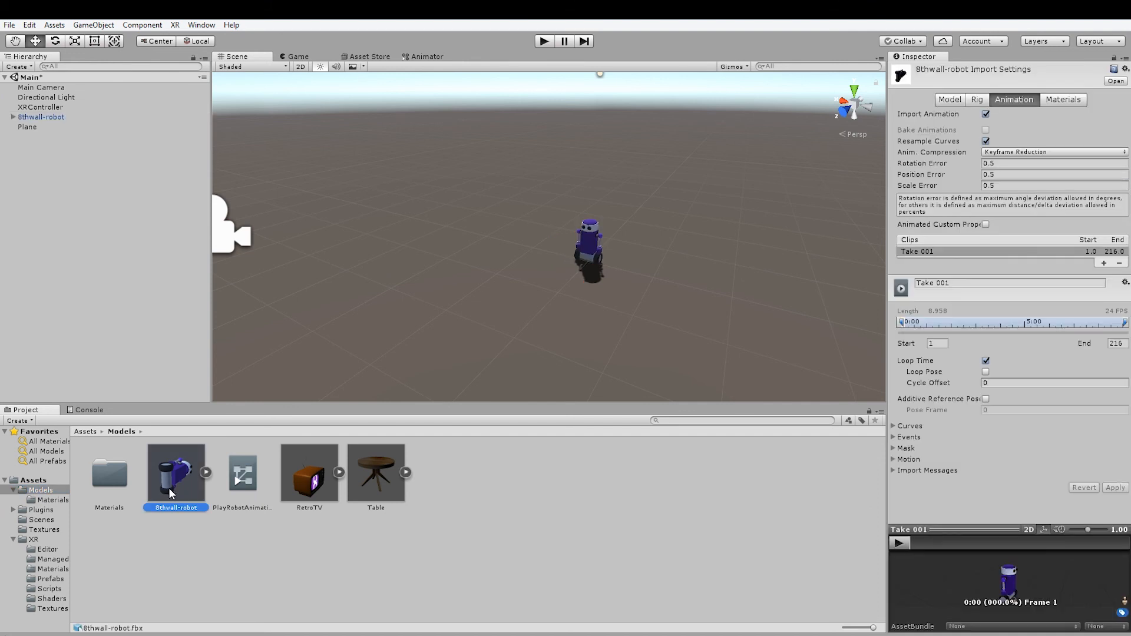
click(205, 472)
scroll(238, 475, down, 3)
click(476, 580)
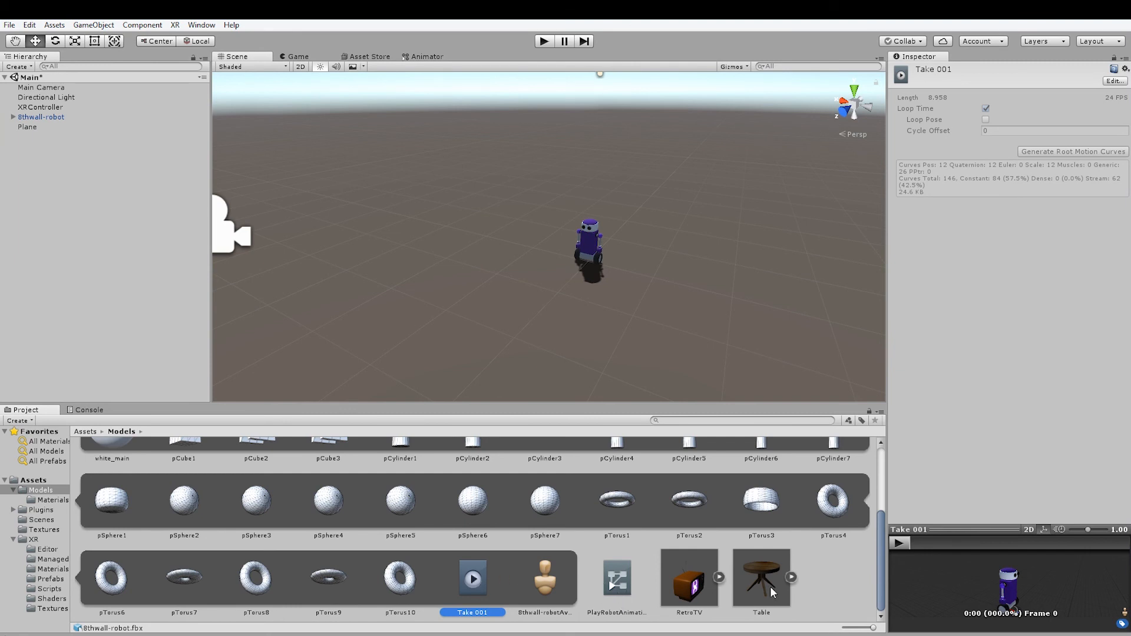
Create an Animator Controller named RECAP in the Models folder and add the Take 001 clip to it as a state
right_click(815, 570)
mouse_move(853, 324)
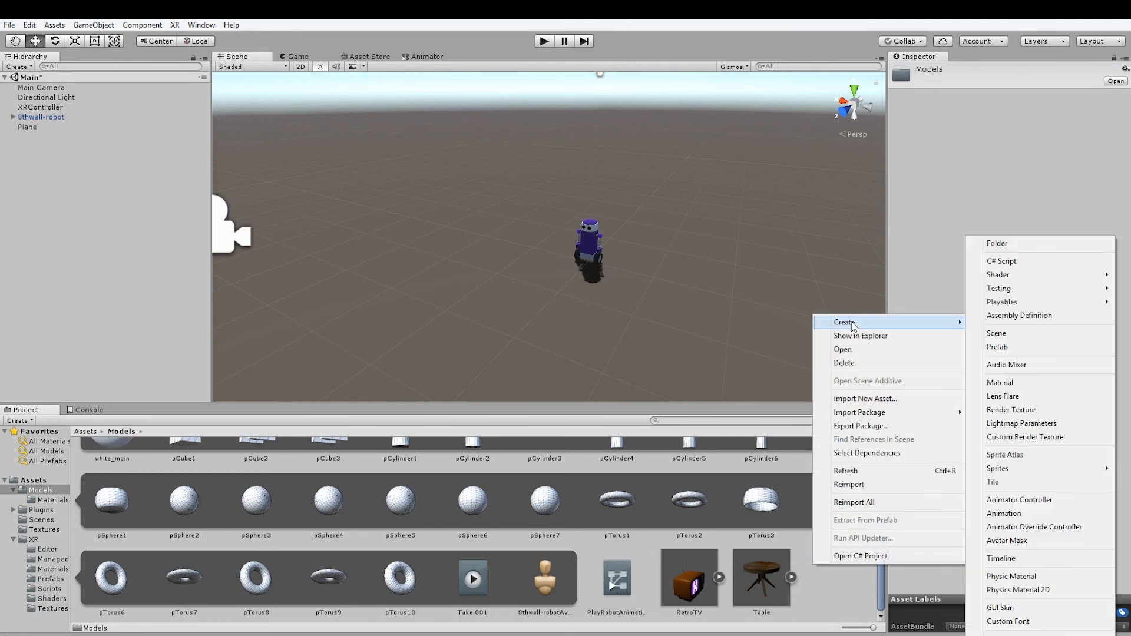
click(1033, 505)
text(RECAP)
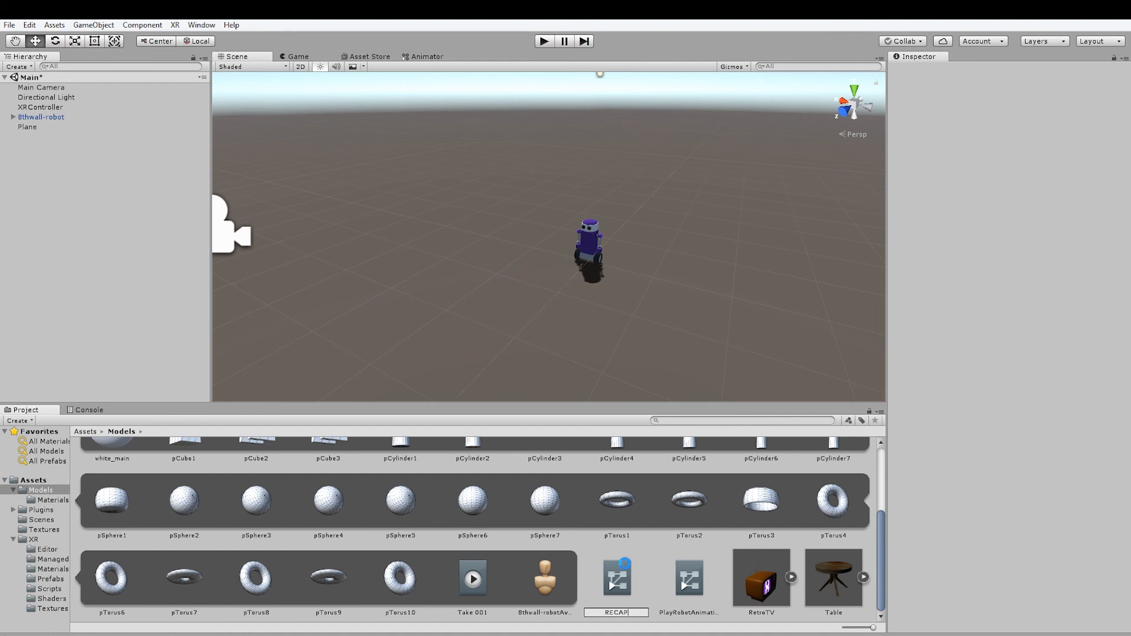
key(Return)
double_click(692, 577)
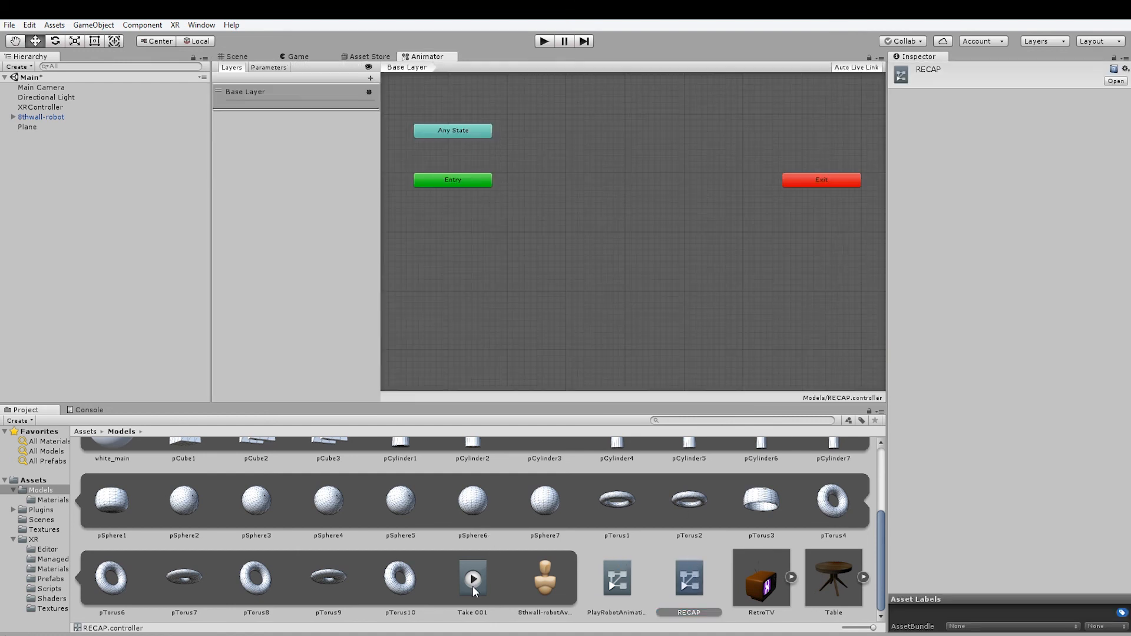
drag(472, 586, 559, 268)
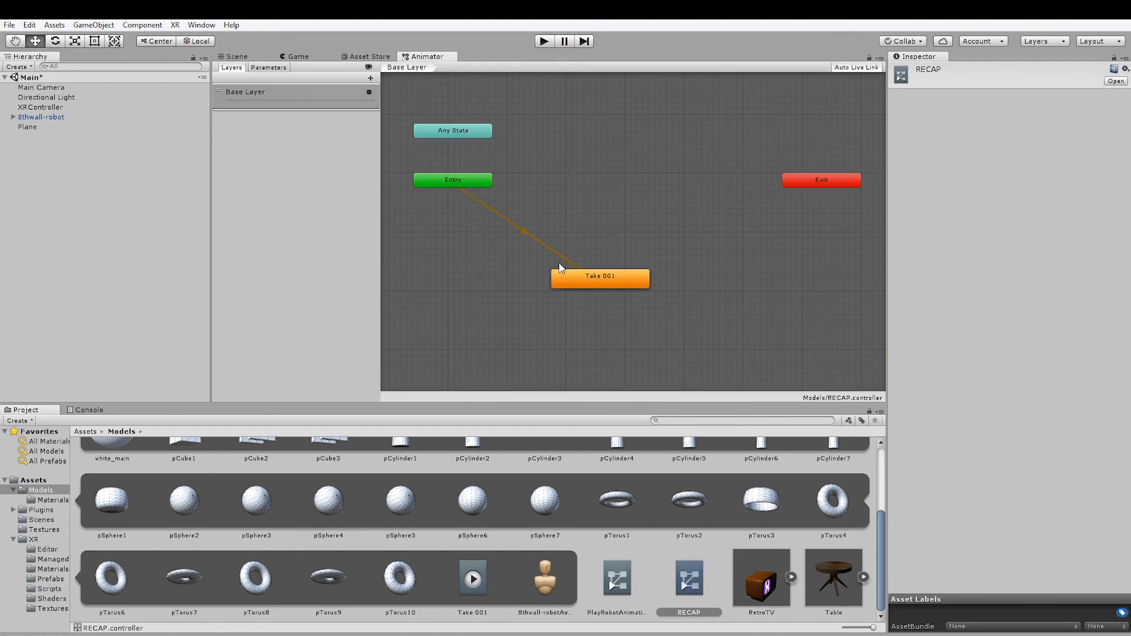
Assign the RECAP controller to the Animator component of the 8thwall-robot object
double_click(89, 116)
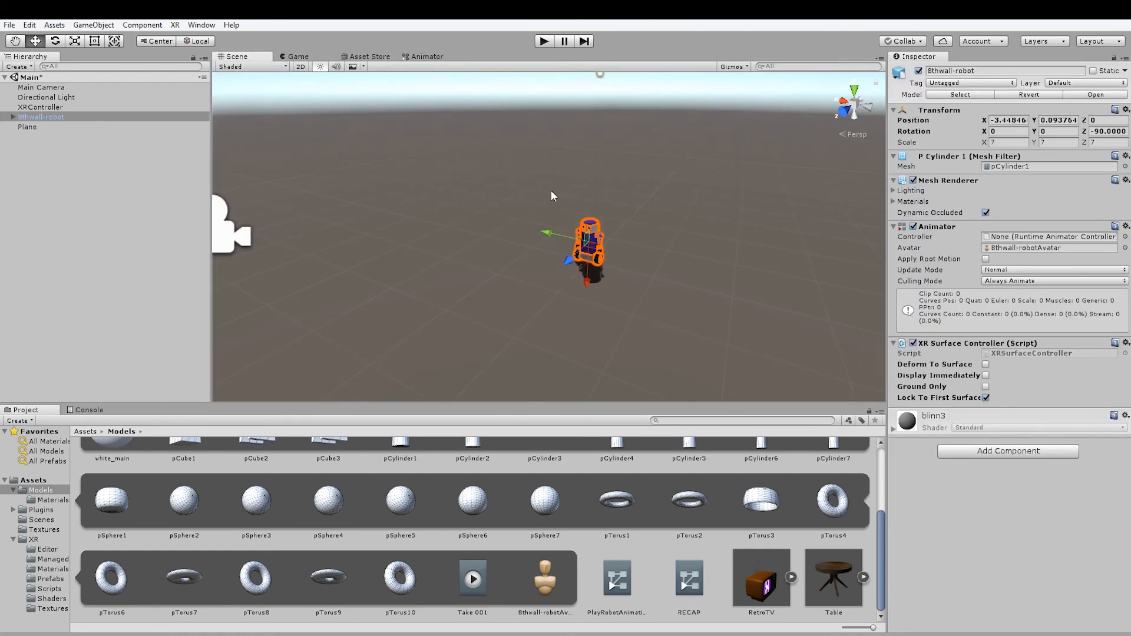
click(1125, 236)
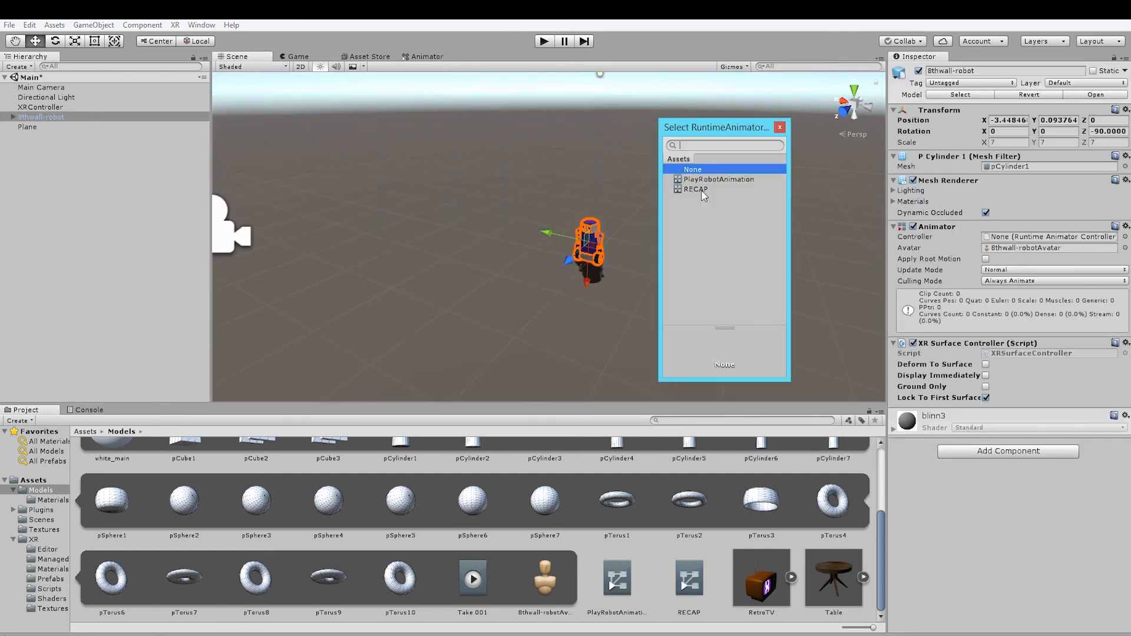
double_click(696, 189)
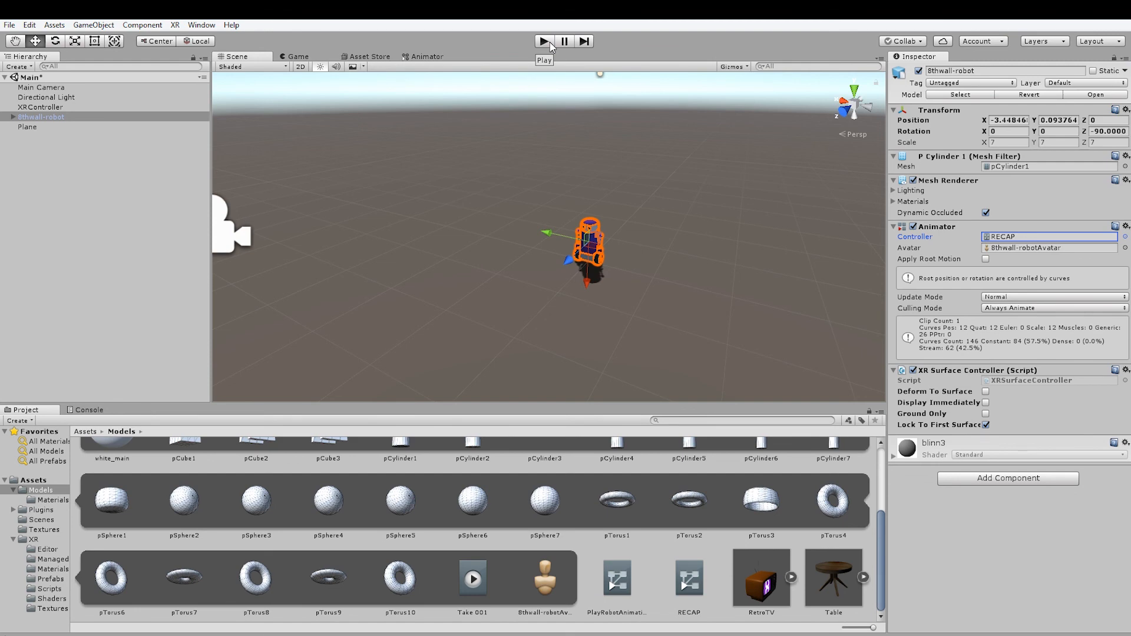
Open the project's Build Settings
click(10, 26)
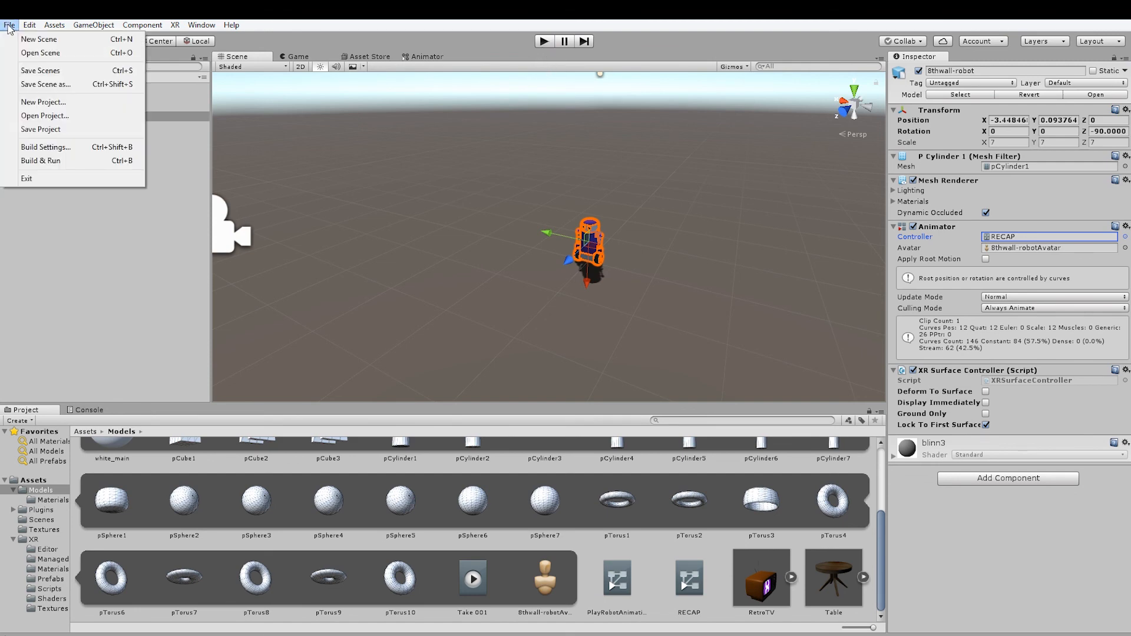
click(68, 147)
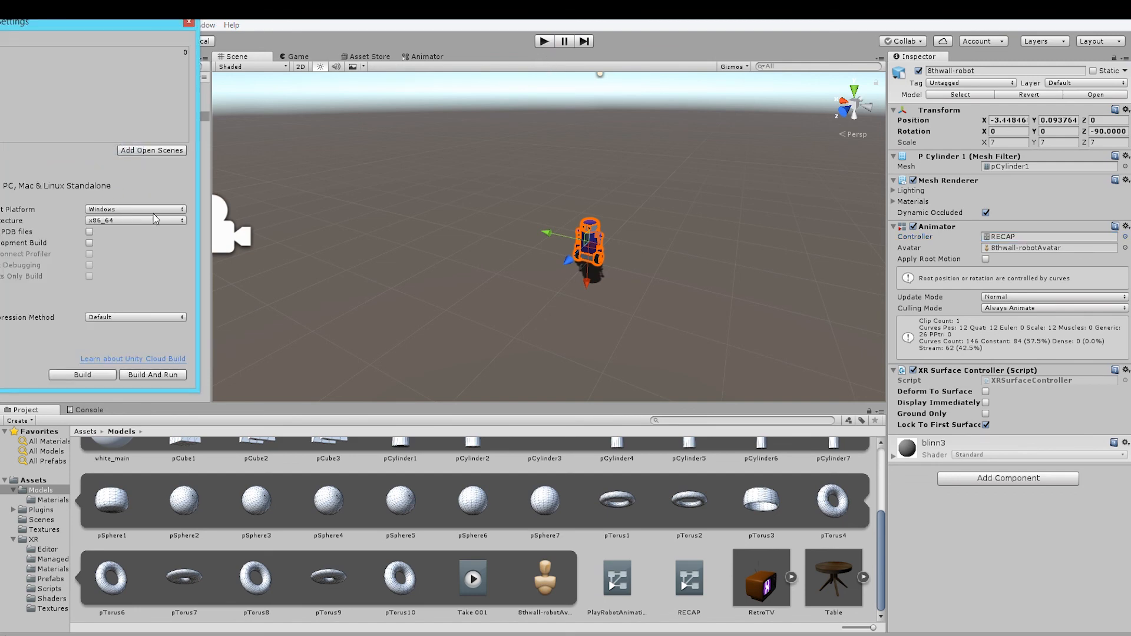